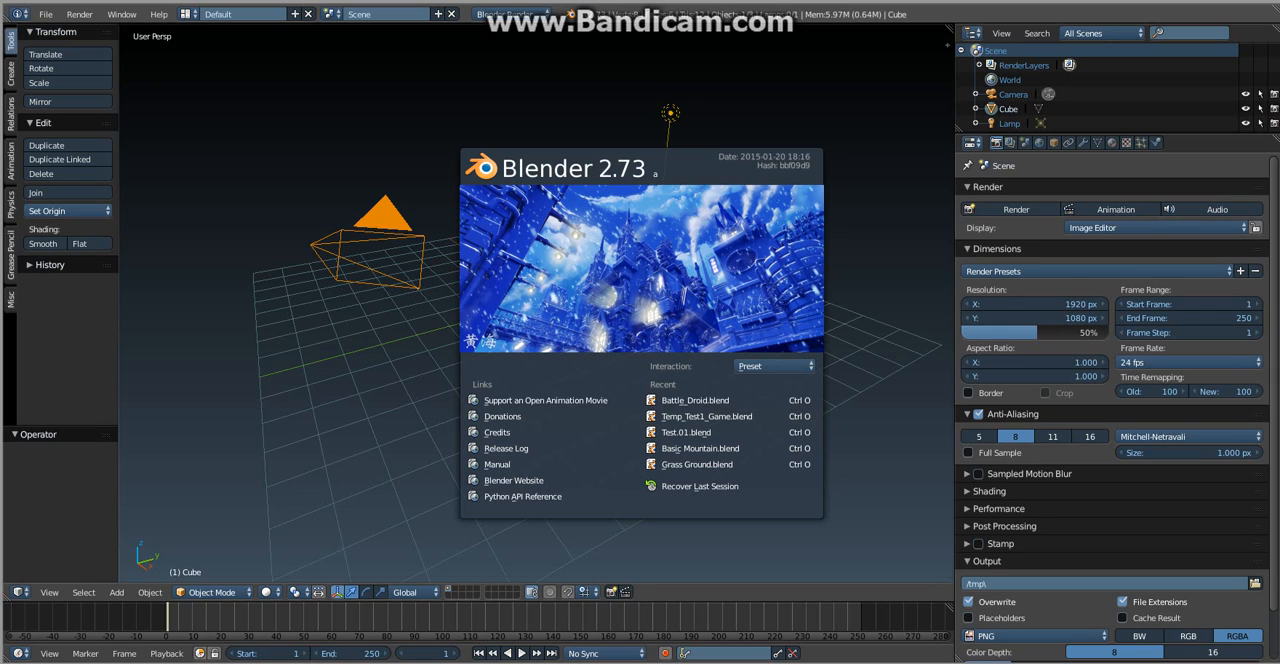
- Dismiss the splash screen and delete the default cube from the scene
{"action": "key", "text": "Escape"}
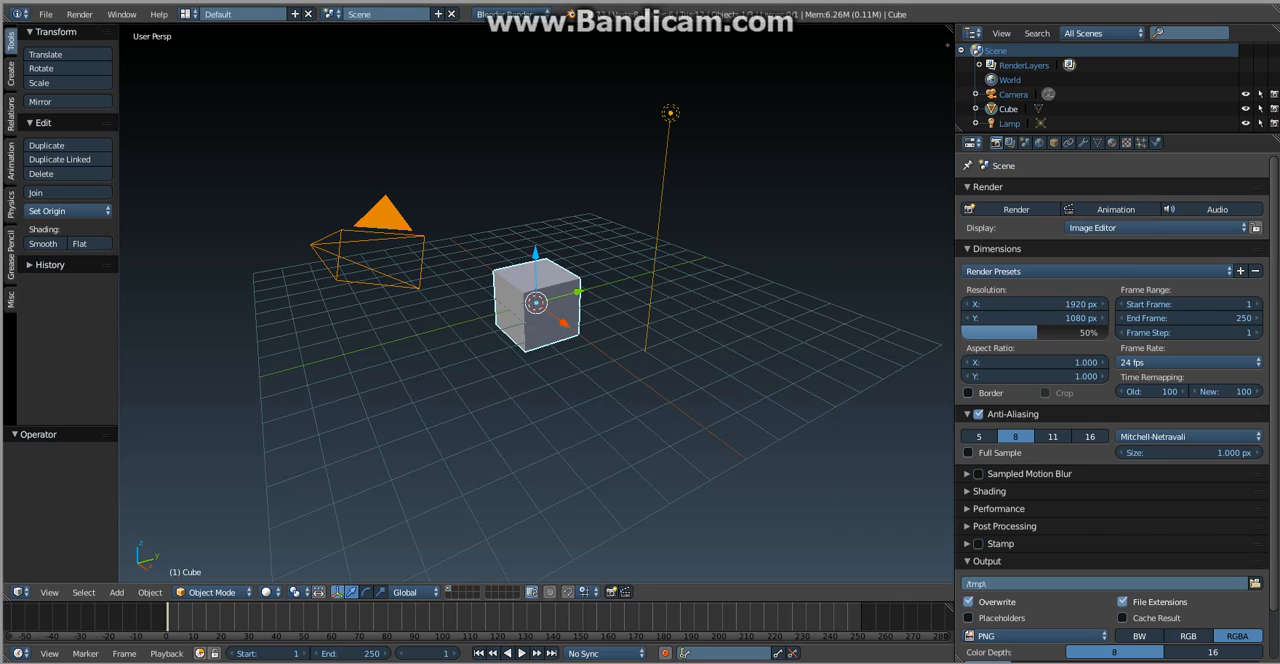
{"action": "mouse_move", "coordinate": [620, 310]}
{"action": "middle_mouse_down"}
{"action": "mouse_move", "coordinate": [400, 325]}
{"action": "mouse_move", "coordinate": [520, 280]}
{"action": "mouse_move", "coordinate": [590, 280]}
{"action": "mouse_move", "coordinate": [492, 293]}
{"action": "mouse_move", "coordinate": [750, 295]}
{"action": "mouse_move", "coordinate": [610, 315]}
{"action": "mouse_move", "coordinate": [710, 320]}
{"action": "mouse_move", "coordinate": [635, 300]}
{"action": "middle_mouse_up"}
{"action": "scroll", "coordinate": [710, 320], "scroll_direction": "up", "scroll_amount": 4}
{"action": "scroll", "coordinate": [635, 300], "scroll_direction": "down", "scroll_amount": 2}
{"action": "scroll", "coordinate": [635, 300], "scroll_direction": "up", "scroll_amount": 1}
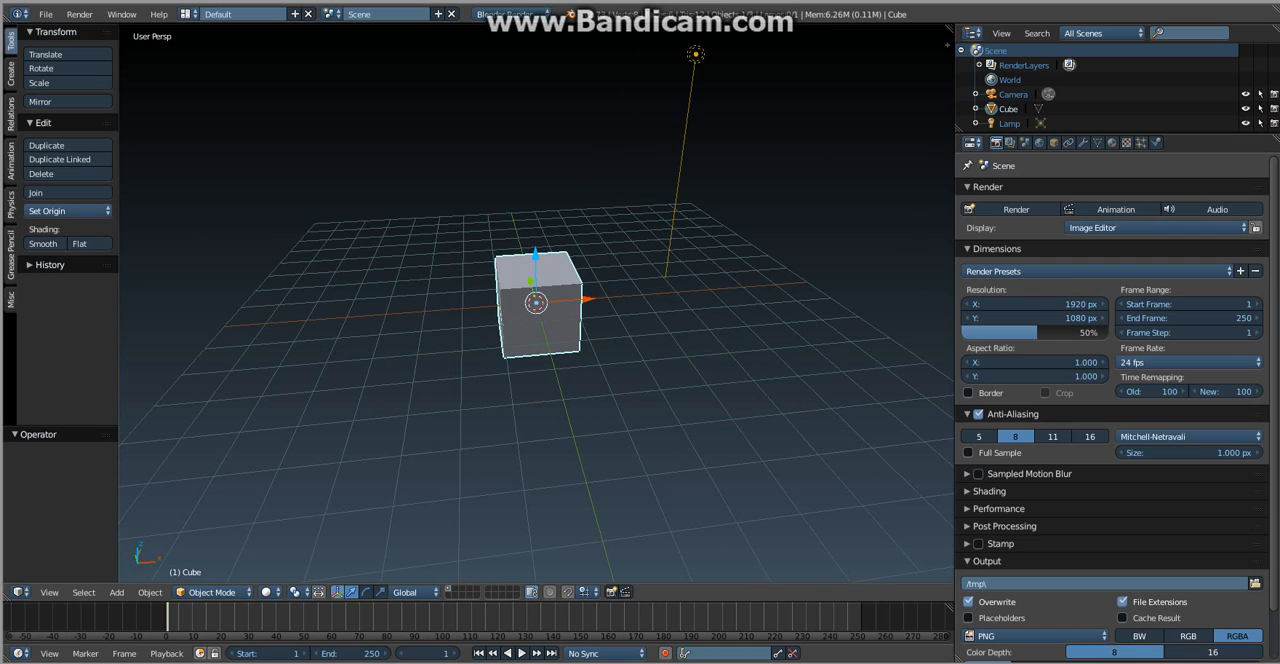
{"action": "key", "text": "x"}
{"action": "key", "text": "Return"}
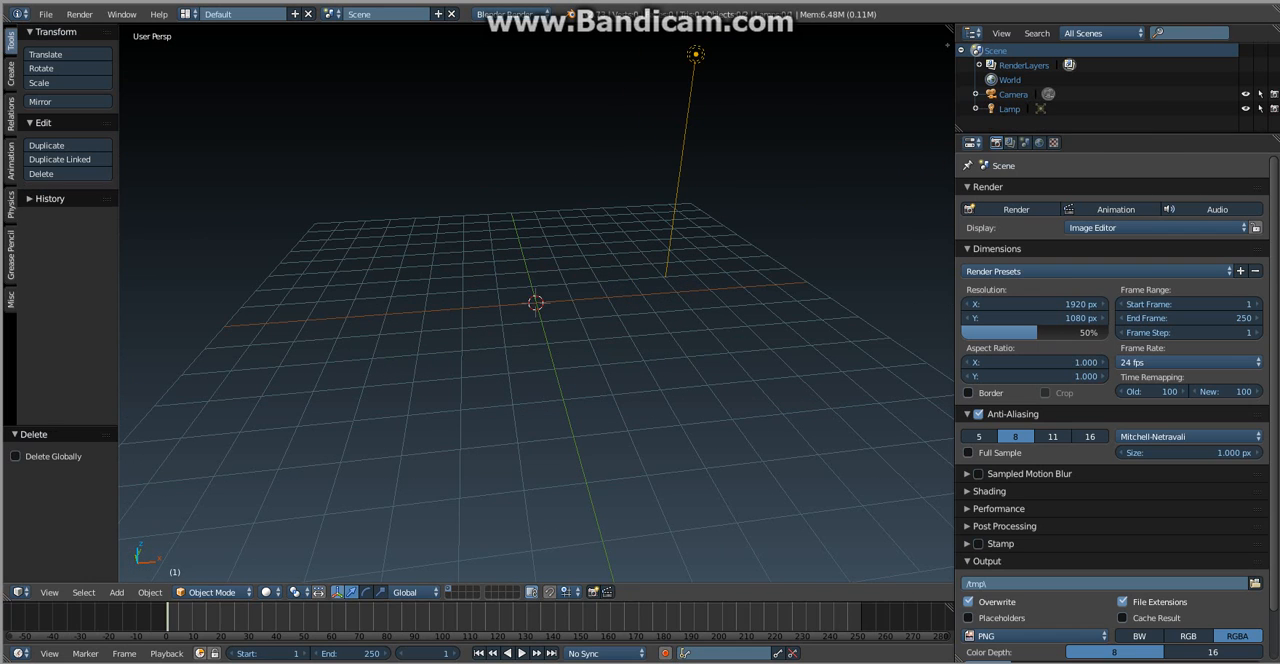
- Add a plane mesh at the scene's center and scale it by 8 as a floor
{"action": "key", "text": "shift+a"}
{"action": "left_click", "coordinate": [591, 328]}
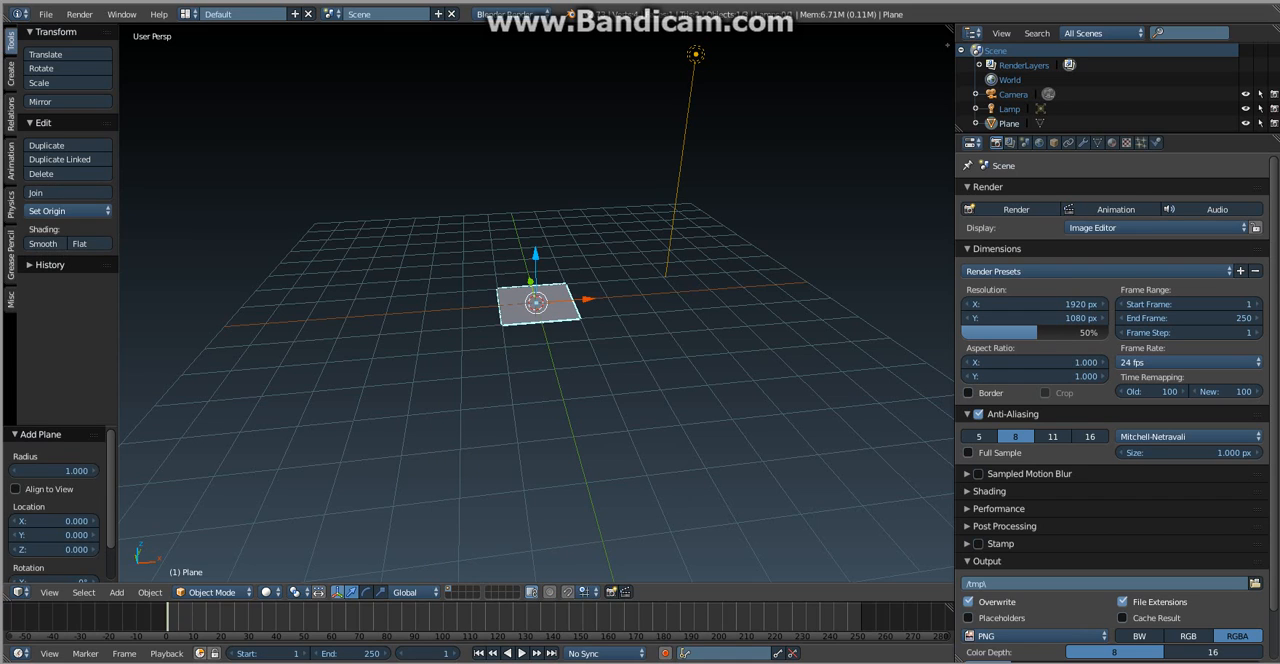
{"action": "key", "text": "s"}
{"action": "key", "text": "8"}
{"action": "key", "text": "Return"}
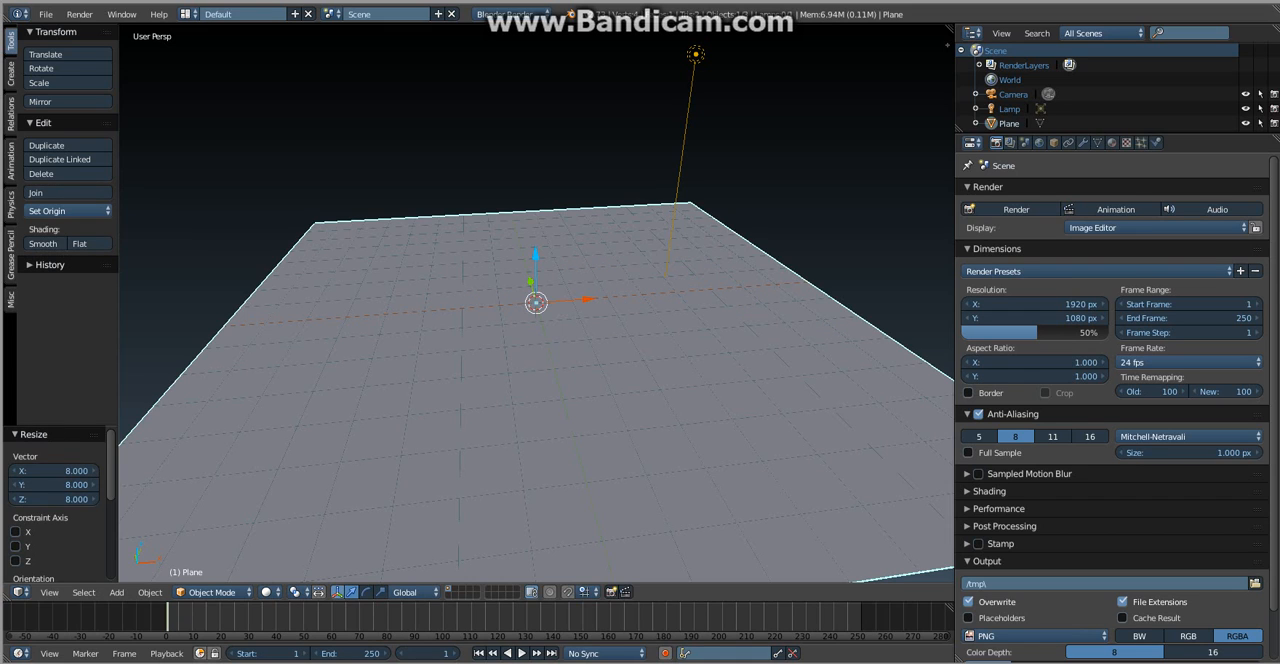
- Add a circle mesh at the center of the floor and scale it by about 1.5
{"action": "key", "text": "a"}
{"action": "key", "text": "shift+a"}
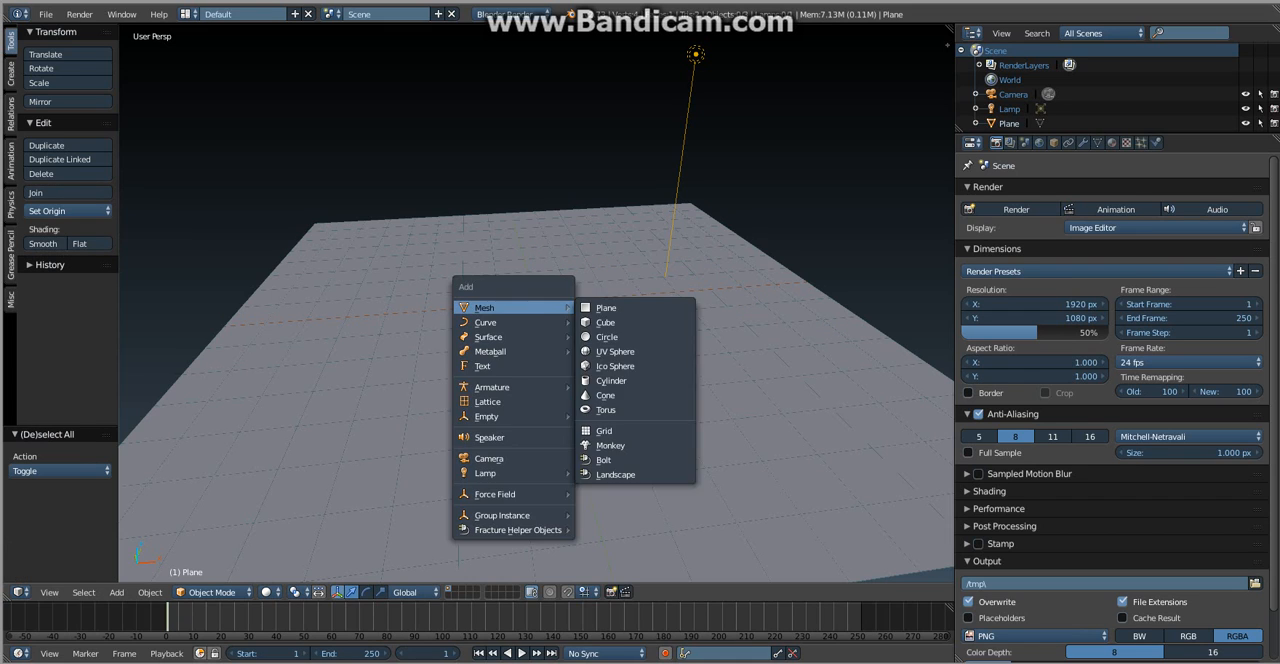
{"action": "mouse_move", "coordinate": [514, 308]}
{"action": "left_click", "coordinate": [608, 337]}
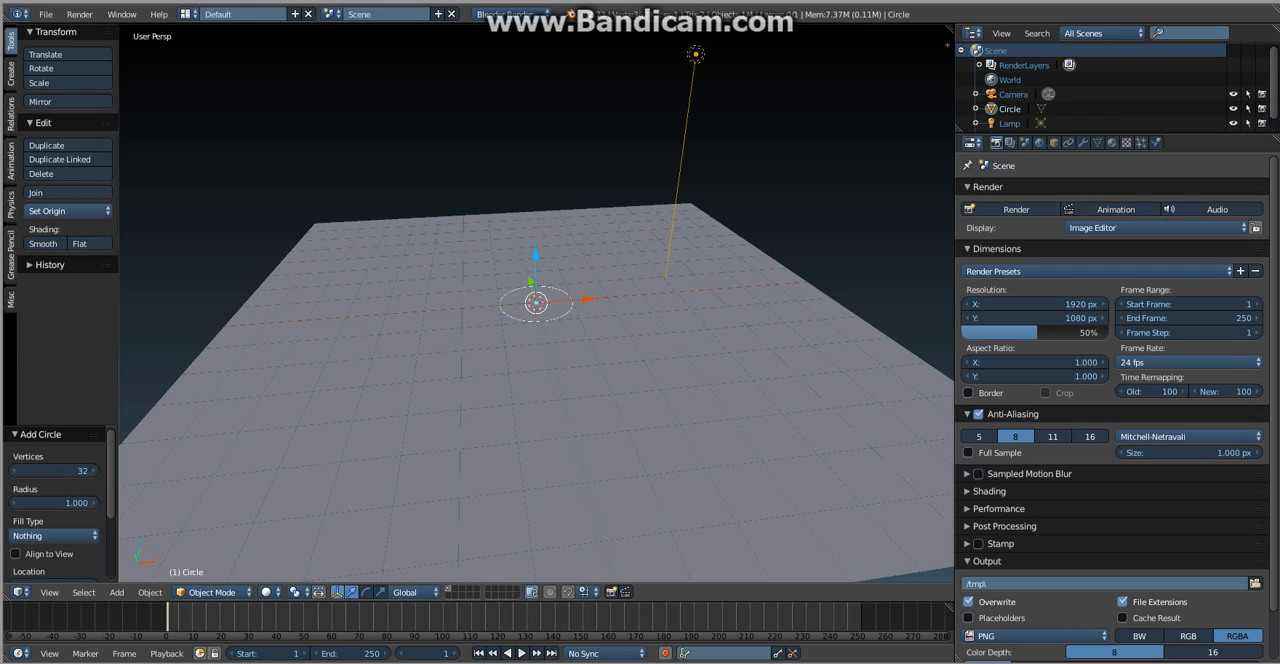
{"action": "scroll", "coordinate": [536, 303], "scroll_direction": "up", "scroll_amount": 2}
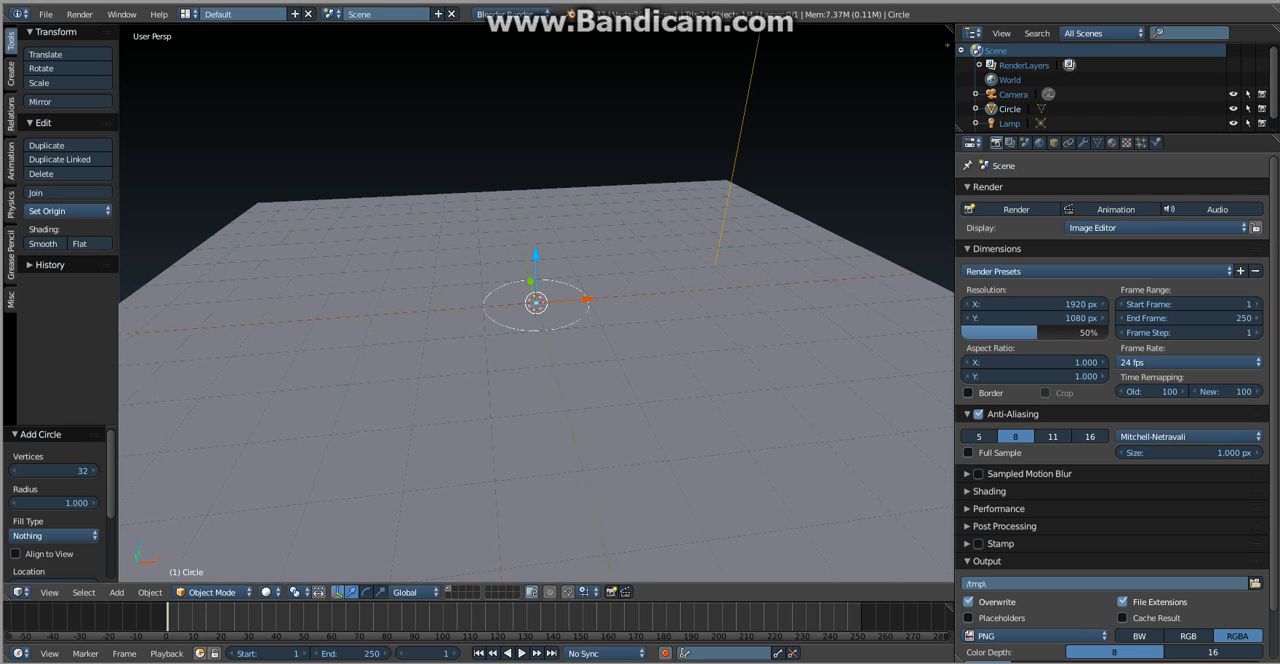
{"action": "key", "text": "Tab"}
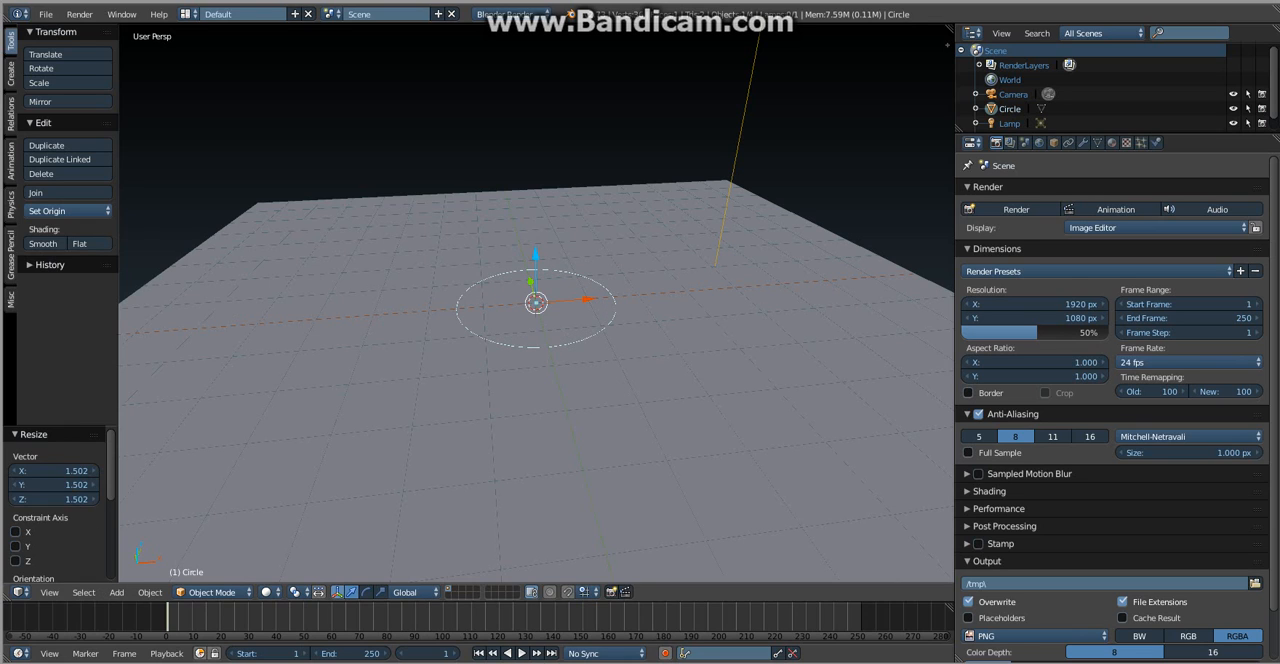
- Shape a conical base by extruding the circle up about 0.985, scaling the upper ring to about 0.157 and lowering it about 0.185
{"action": "key", "text": "e"}
{"action": "key", "text": "z"}
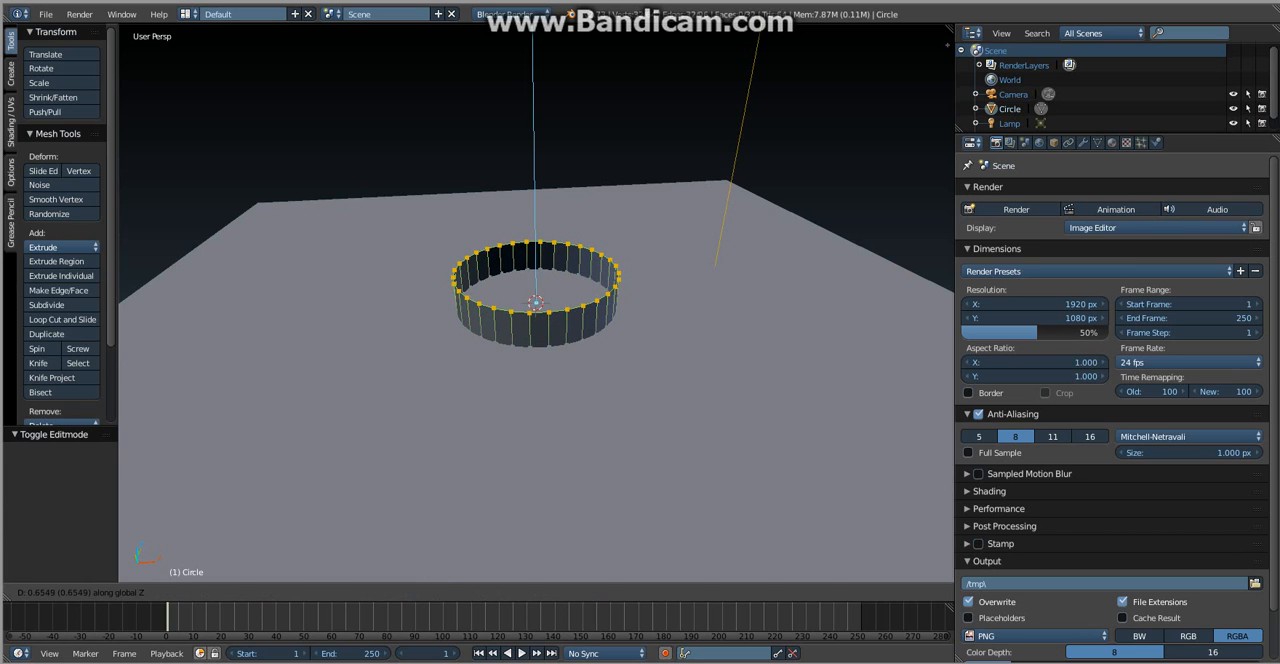
{"action": "left_click", "coordinate": [650, 412]}
{"action": "key", "text": "s"}
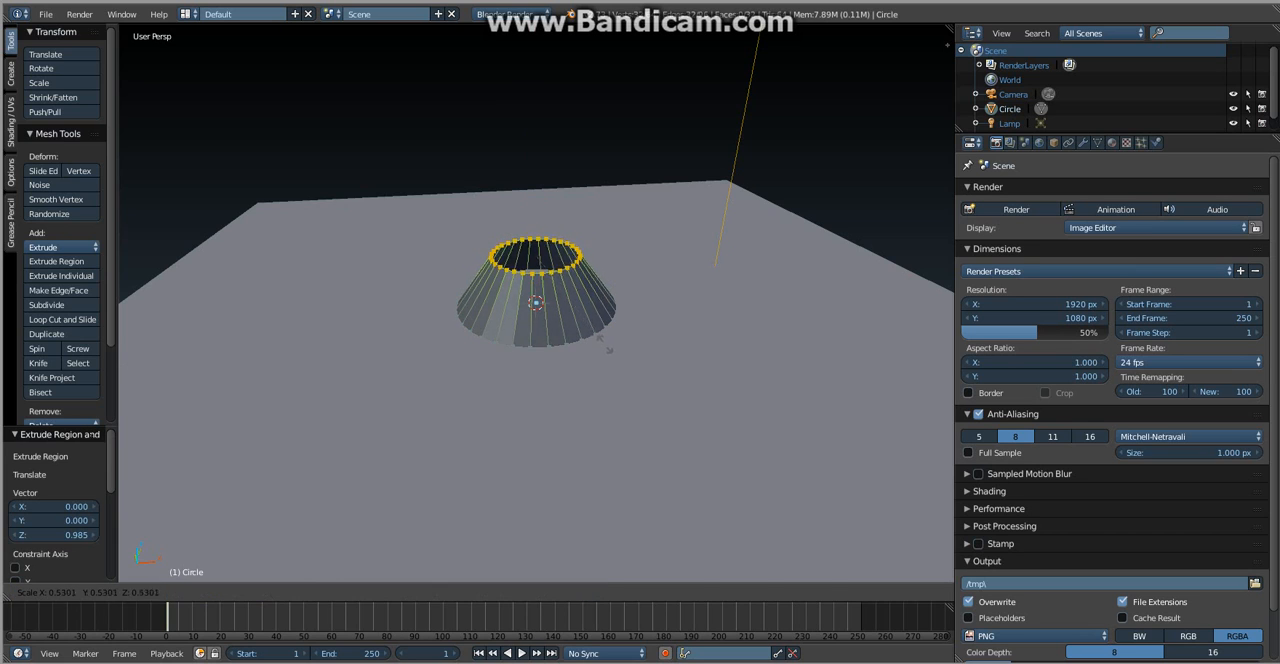
{"action": "left_click", "coordinate": [572, 269]}
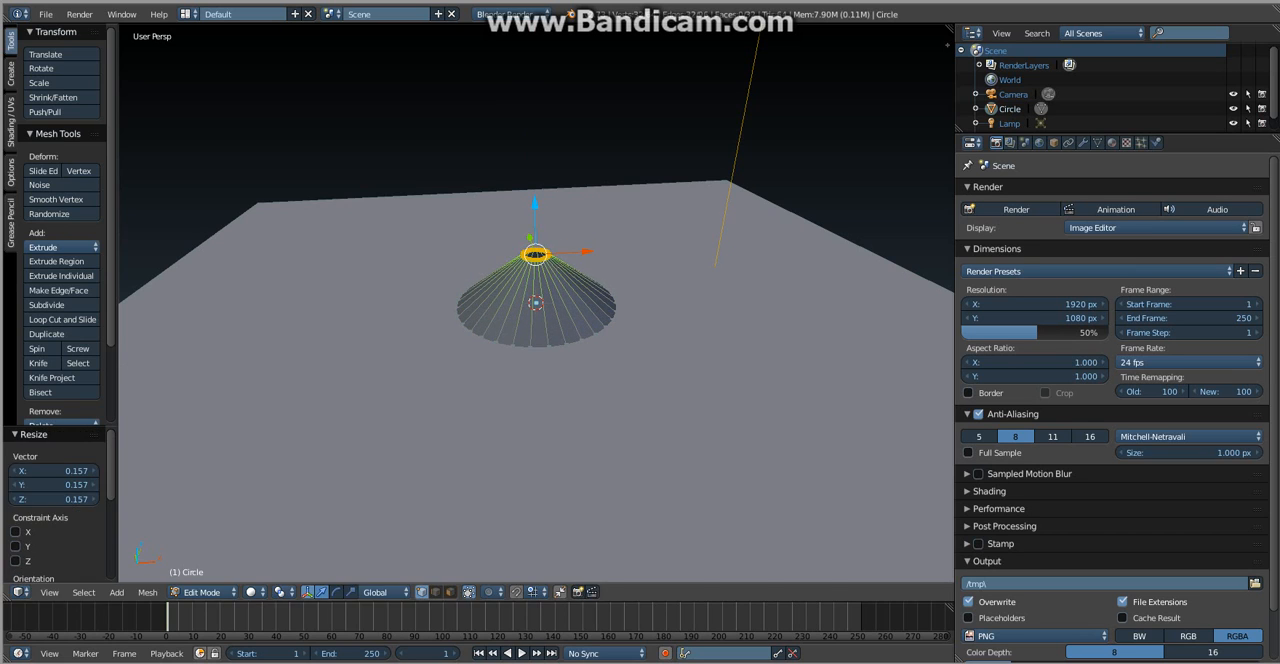
{"action": "left_click_drag", "start_coordinate": [535, 205], "coordinate": [535, 215]}
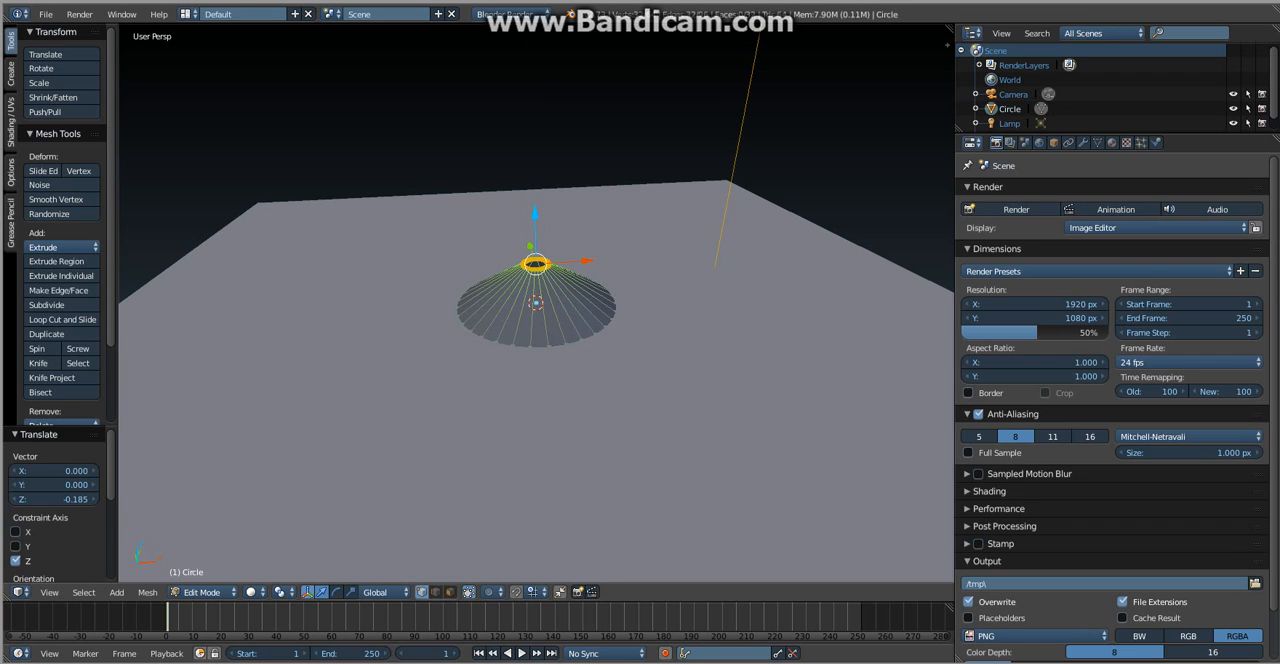
- Extrude the cone's upper ring about 2.56 upward along Z to form the table's stem
{"action": "scroll", "coordinate": [536, 303], "scroll_direction": "down", "scroll_amount": 1}
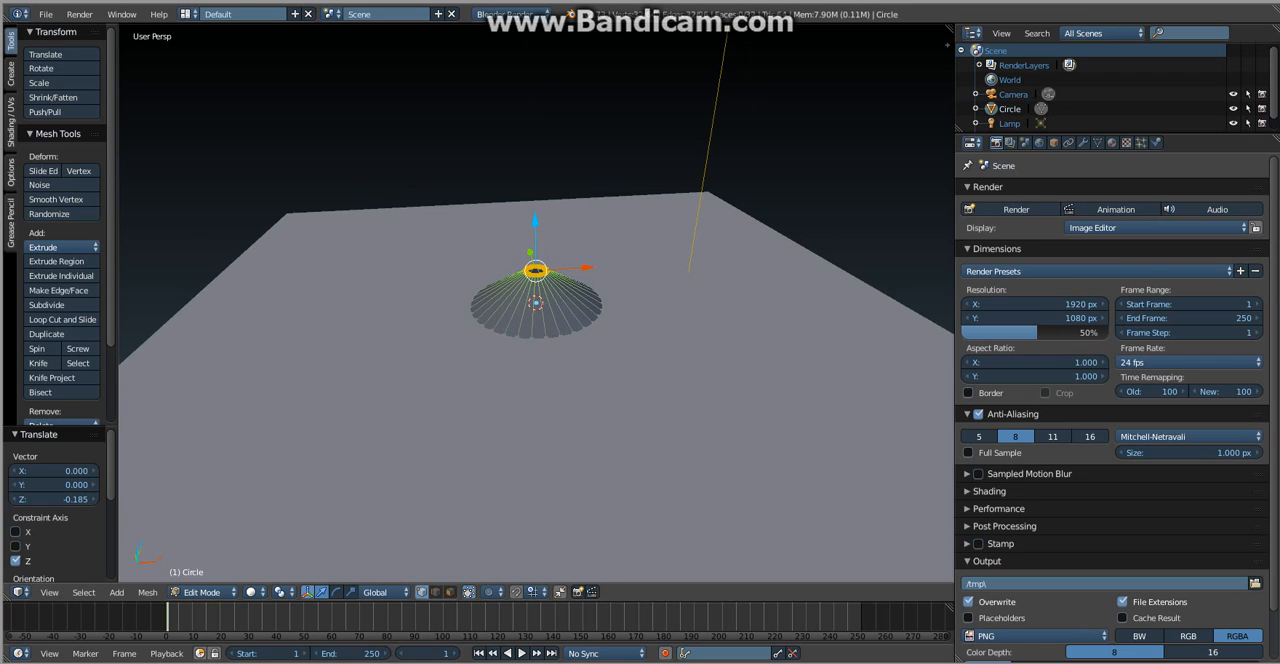
{"action": "middle_click_drag", "start_coordinate": [536, 303], "coordinate": [616, 278]}
{"action": "key", "text": "e"}
{"action": "key", "text": "z"}
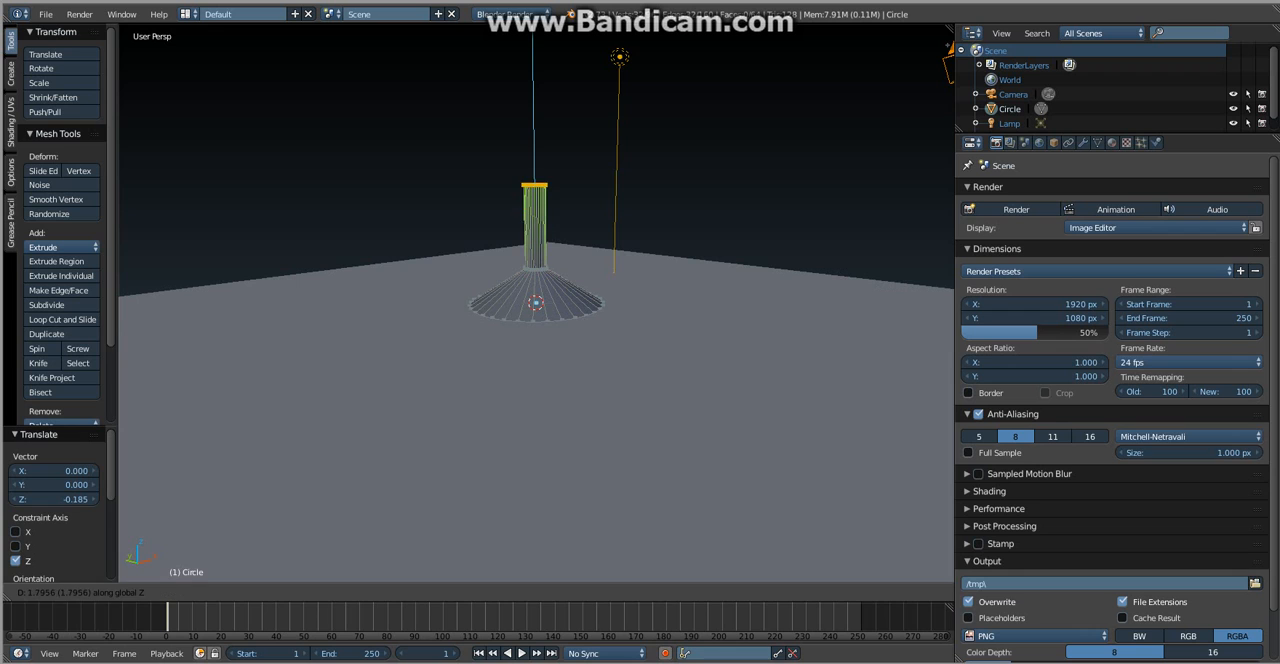
{"action": "key", "text": "Return"}
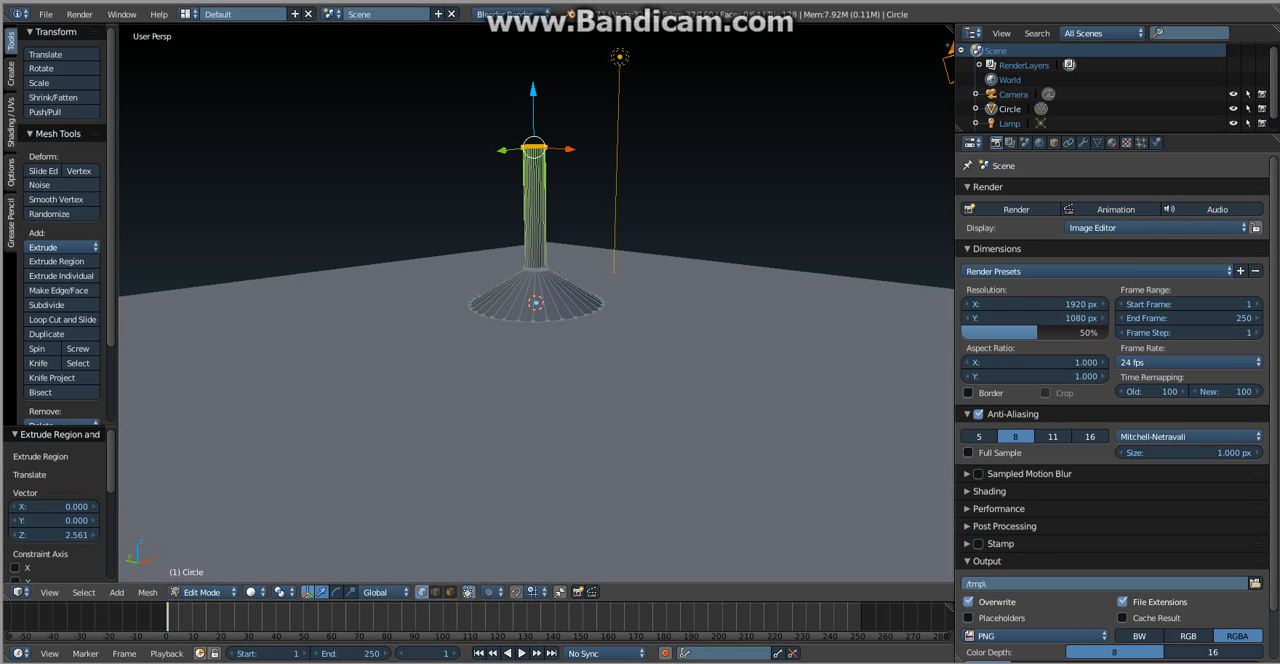
- Extrude the stem's top ring about 0.3 upward and widen it by about 6.8 and again by about 1.97 for the tabletop
{"action": "middle_click_drag", "start_coordinate": [536, 303], "coordinate": [556, 334]}
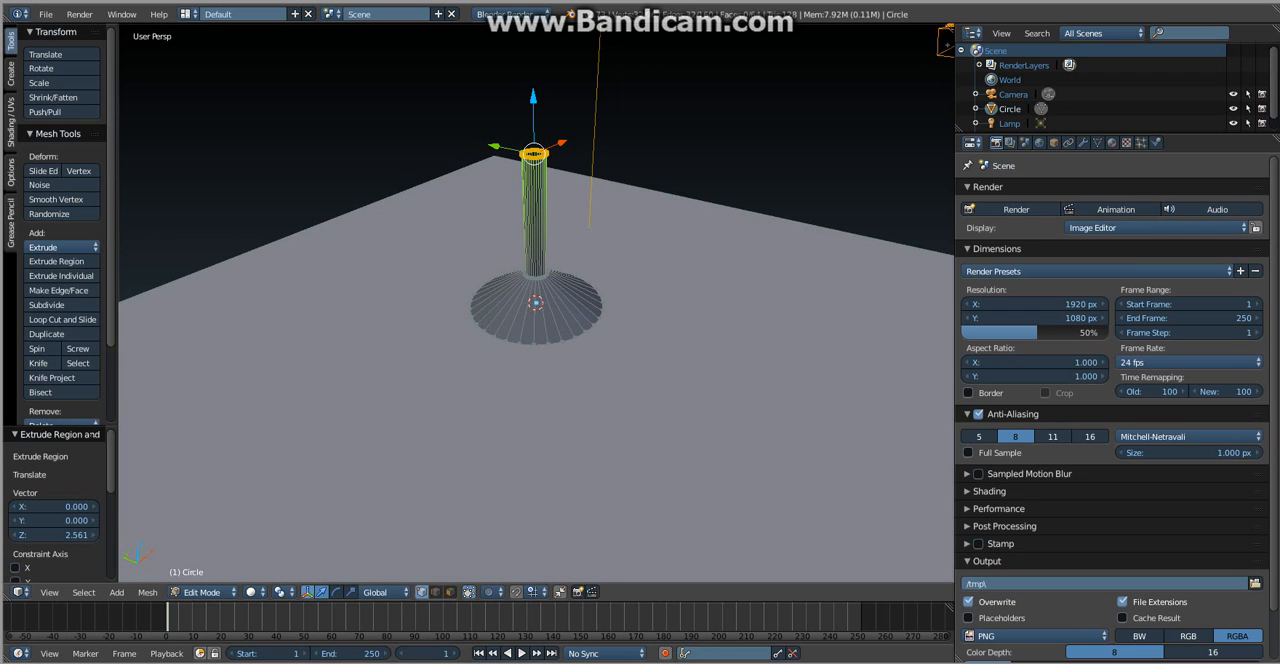
{"action": "key", "text": "g"}
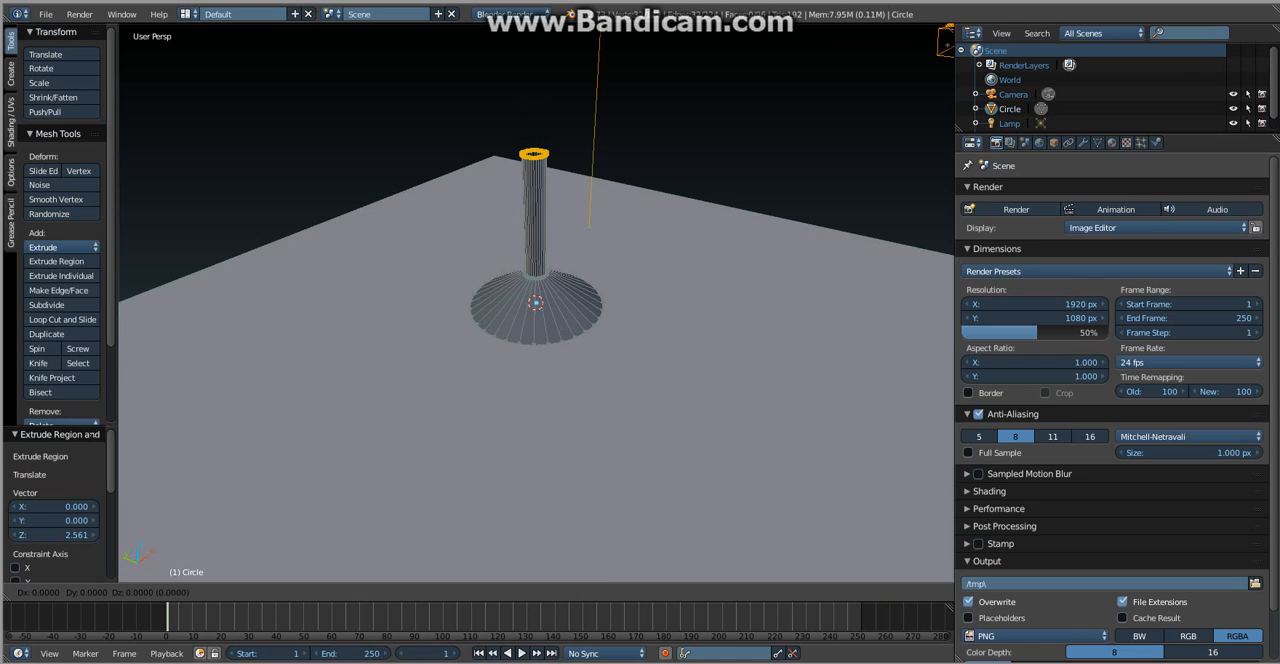
{"action": "key", "text": "Return"}
{"action": "key", "text": "s"}
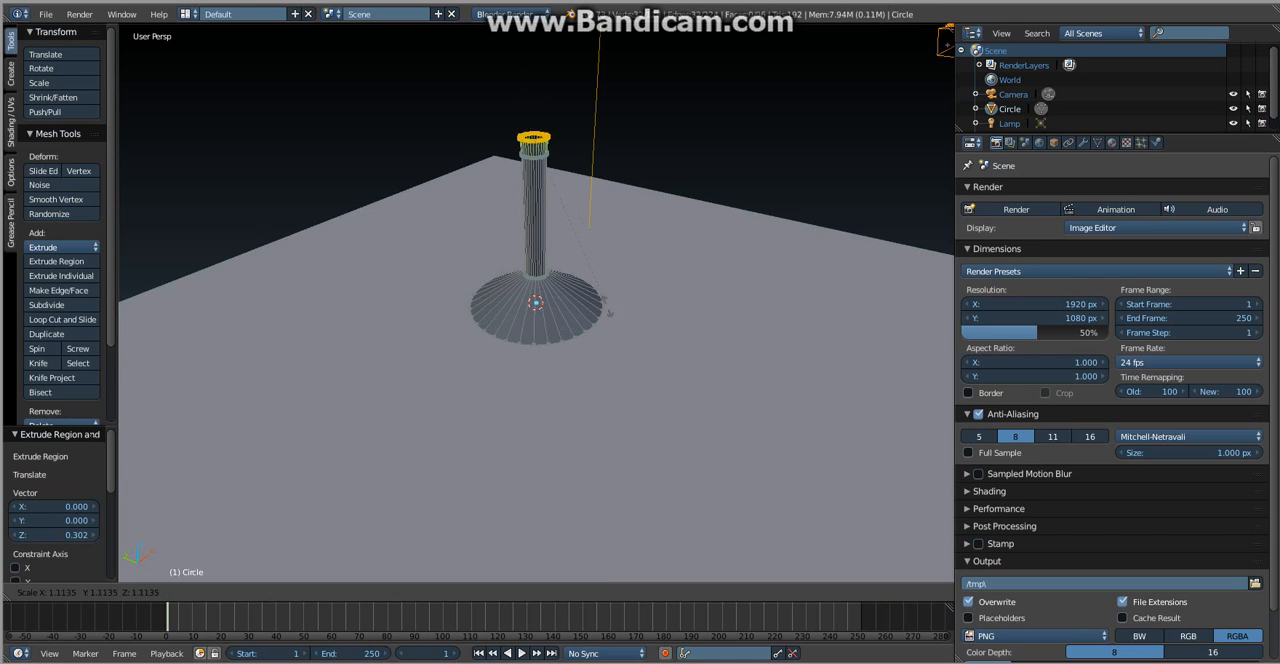
{"action": "key", "text": "Return"}
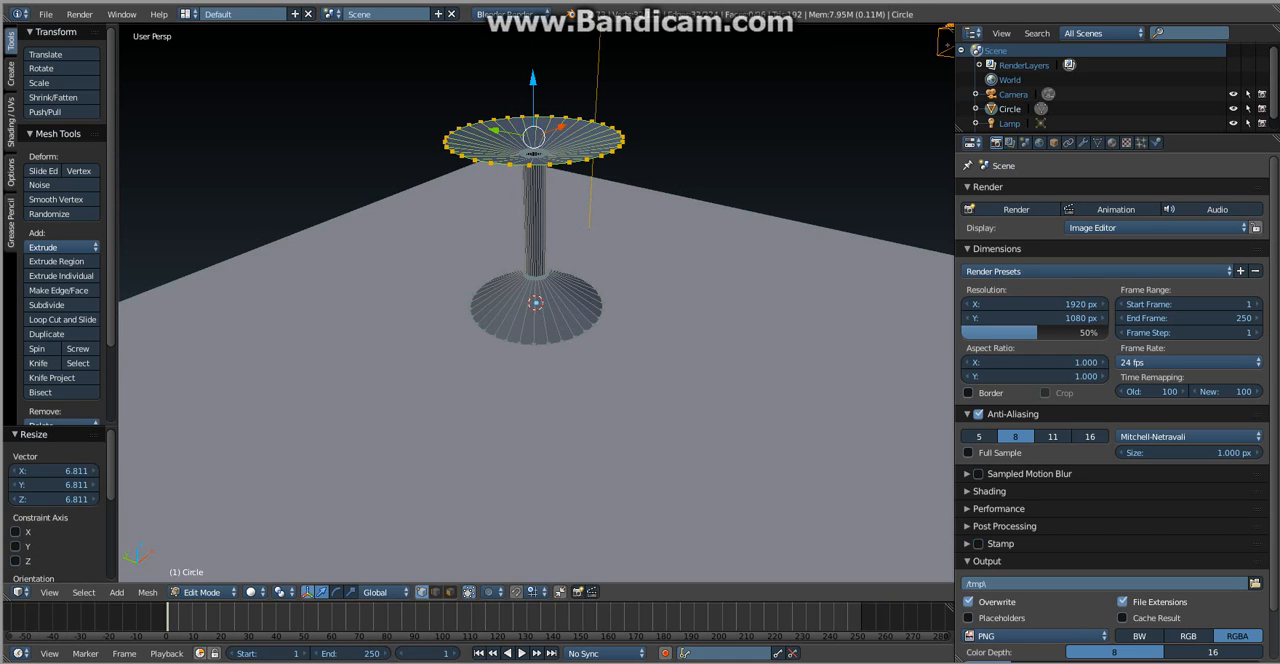
{"action": "key", "text": "s"}
{"action": "key", "text": "Return"}
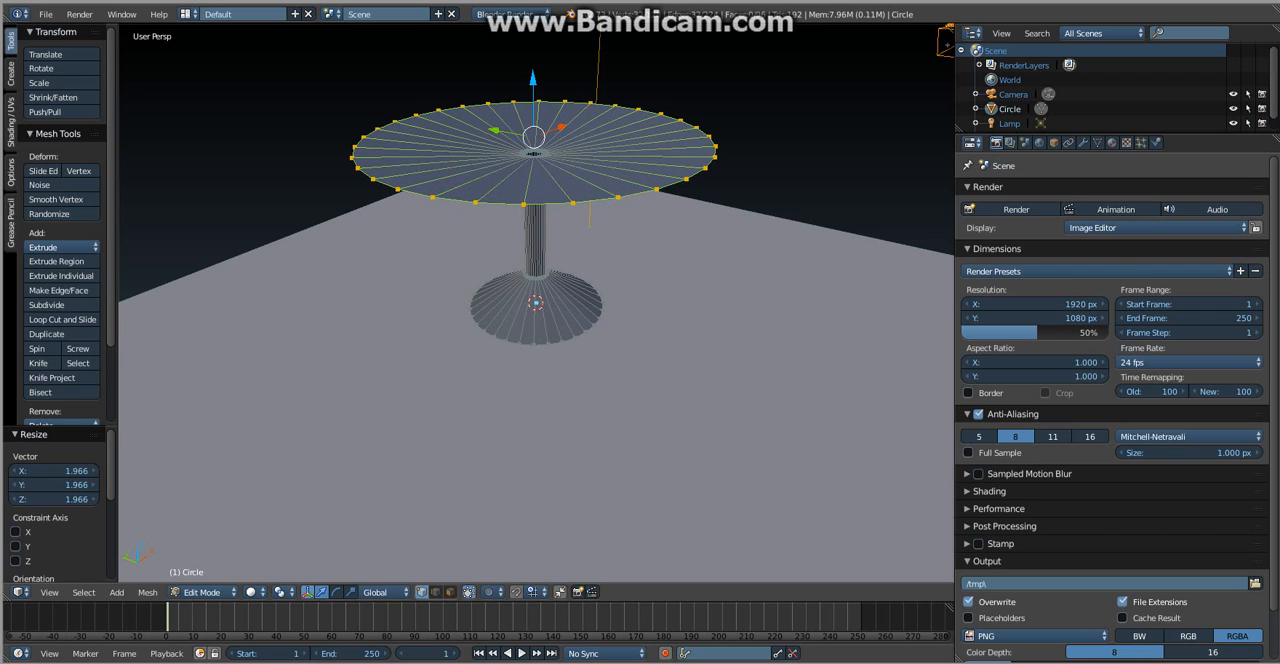
- Fill the tabletop's outer ring with a face and return to object mode
{"action": "key", "text": "f"}
{"action": "key", "text": "a"}
{"action": "middle_click_drag", "start_coordinate": [600, 300], "coordinate": [485, 265]}
{"action": "key", "text": "Tab"}
{"action": "scroll", "coordinate": [600, 322], "scroll_direction": "down", "scroll_amount": 1}
{"action": "scroll", "coordinate": [536, 302], "scroll_direction": "down", "scroll_amount": 4}
{"action": "key", "text": "shift+z"}
{"action": "key", "text": "shift+z"}
{"action": "scroll", "coordinate": [440, 270], "scroll_direction": "up", "scroll_amount": 5}
- Add a UV sphere with nothing else selected and raise it about 5.34 along Z, above the tabletop
{"action": "key", "text": "a"}
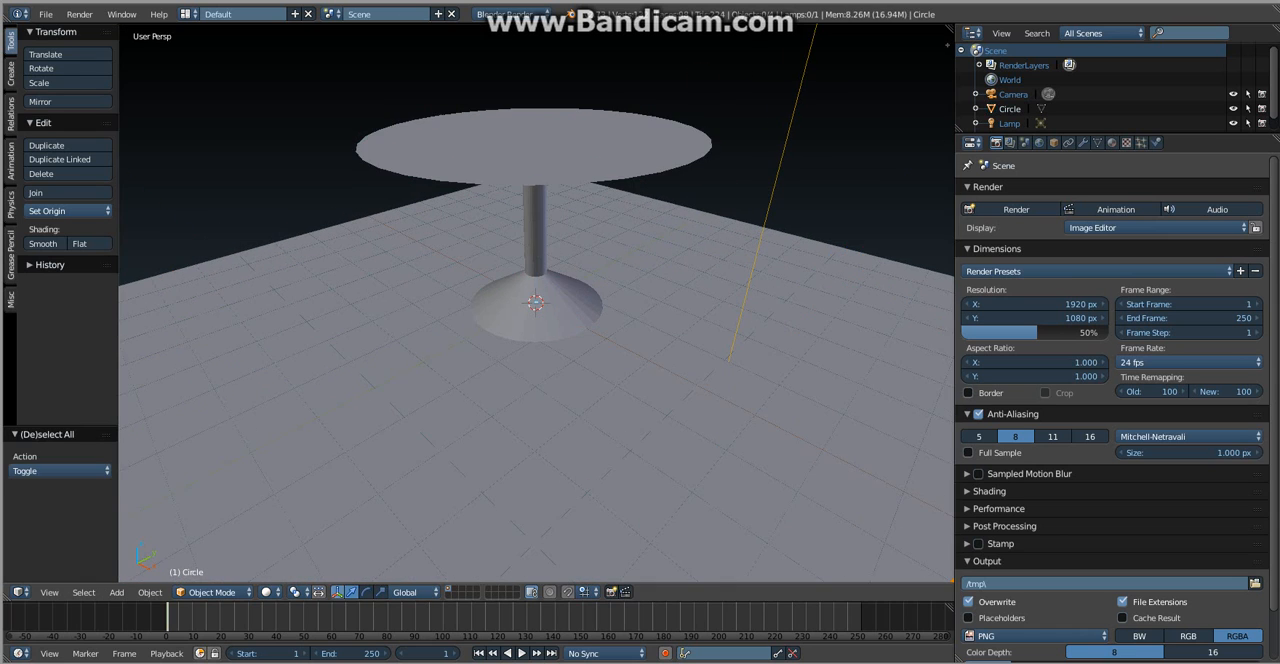
{"action": "key", "text": "shift+a"}
{"action": "mouse_move", "coordinate": [460, 317]}
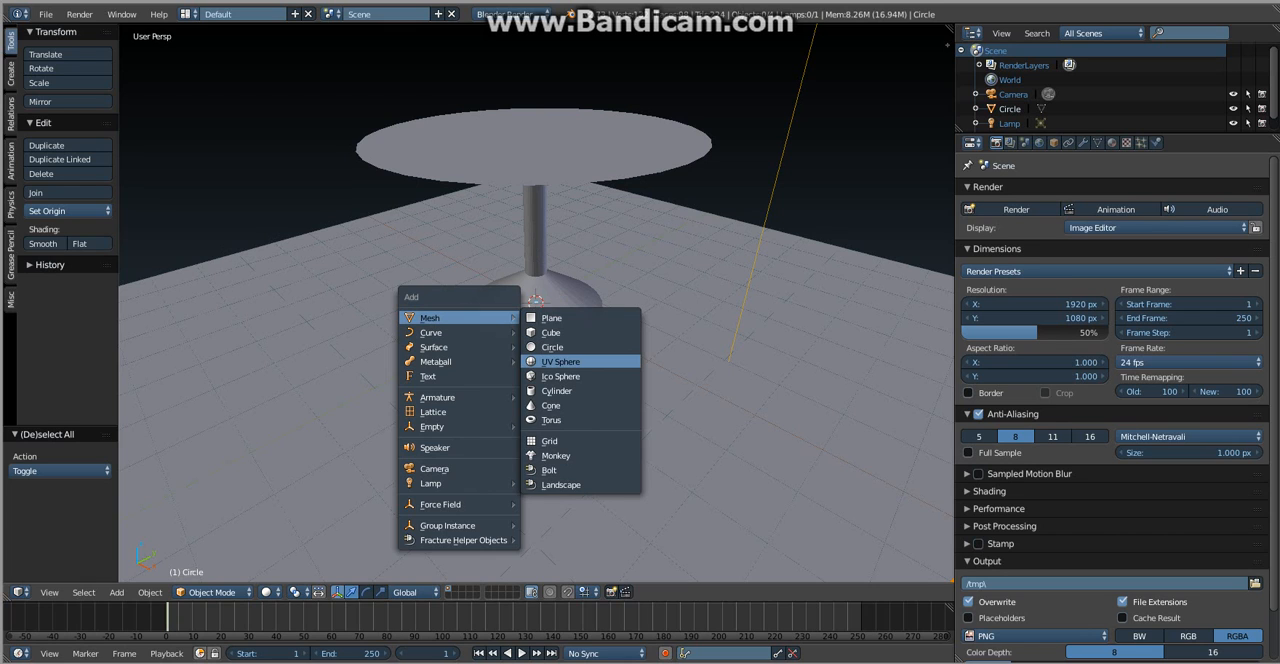
{"action": "left_click", "coordinate": [560, 361]}
{"action": "left_click_drag", "start_coordinate": [536, 257], "coordinate": [536, 2]}
- Scale the sphere to about 0.475 and give it smooth shading
{"action": "scroll", "coordinate": [536, 303], "scroll_direction": "down", "scroll_amount": 1}
{"action": "scroll", "coordinate": [536, 303], "scroll_direction": "down", "scroll_amount": 3}
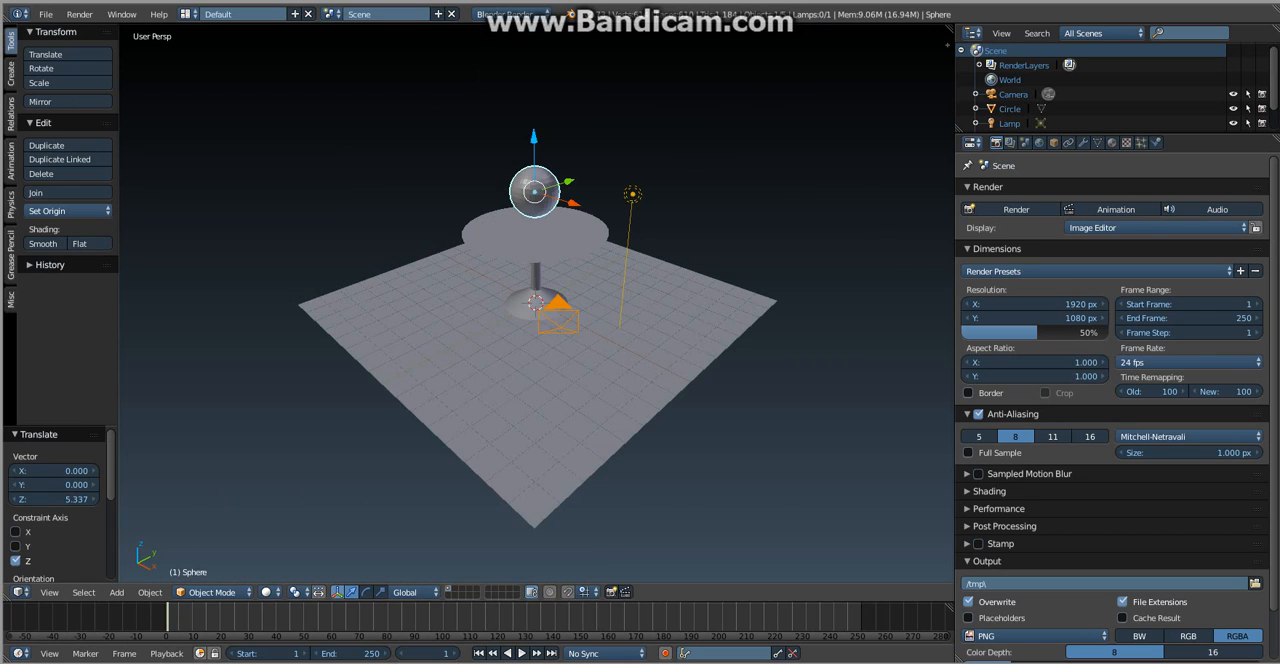
{"action": "key", "text": "s"}
{"action": "left_click", "coordinate": [536, 112]}
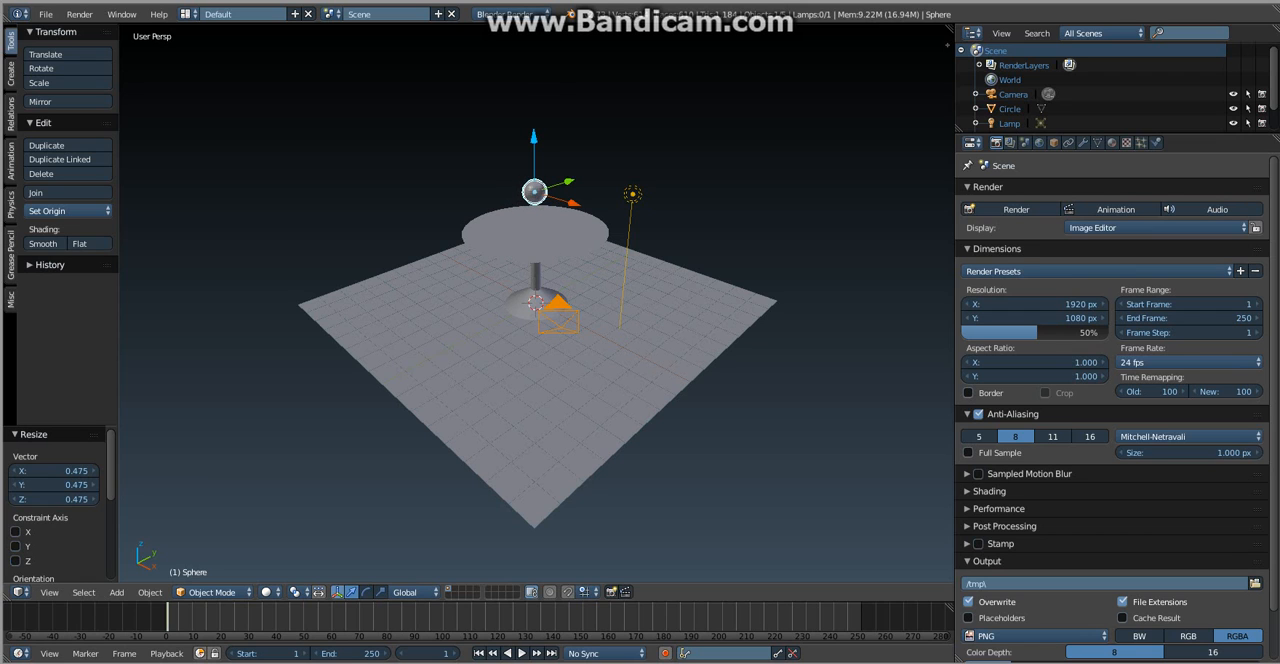
{"action": "left_click", "coordinate": [43, 244]}
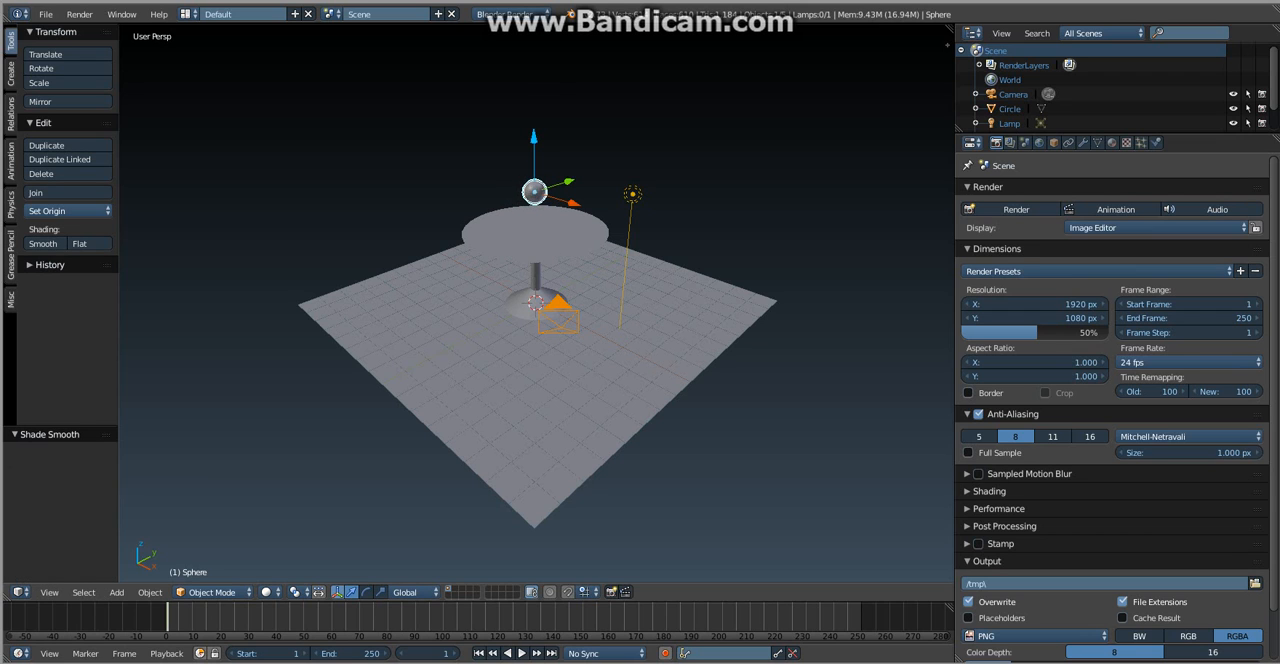
- Raise the sphere about 1.43 further along Z above the table
{"action": "middle_click_drag", "start_coordinate": [470, 300], "coordinate": [275, 312]}
{"action": "scroll", "coordinate": [275, 312], "scroll_direction": "down", "scroll_amount": 3}
{"action": "middle_click_drag", "start_coordinate": [400, 320], "coordinate": [485, 240]}
{"action": "scroll", "coordinate": [485, 240], "scroll_direction": "up", "scroll_amount": 4}
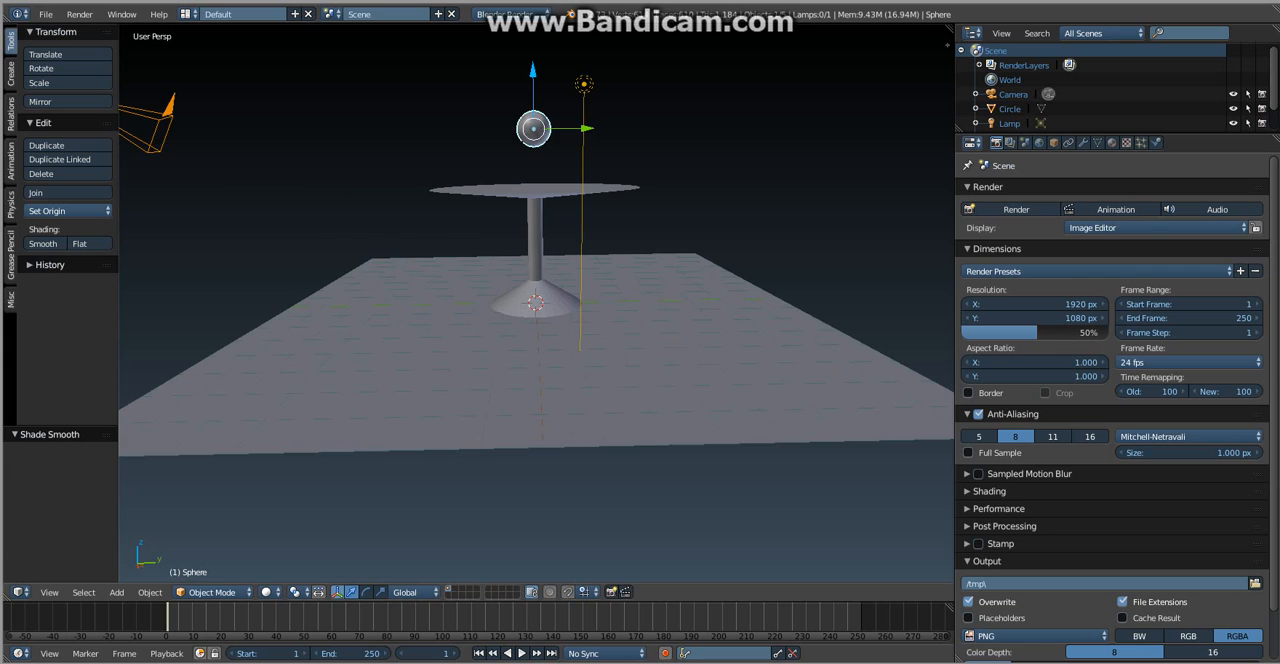
{"action": "left_click_drag", "start_coordinate": [533, 72], "coordinate": [533, 19]}
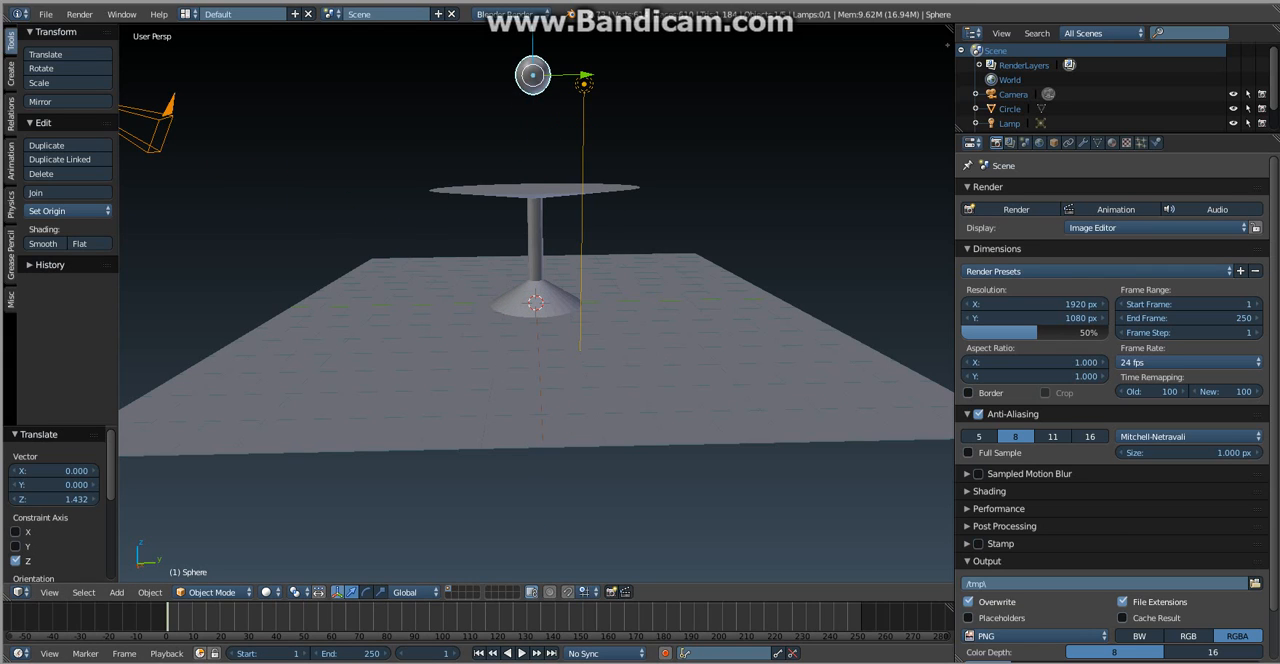
- Select the table along with the sphere and scale both down together to about 0.317
{"action": "right_click", "coordinate": [535, 218], "text": "shift"}
{"action": "key", "text": "s"}
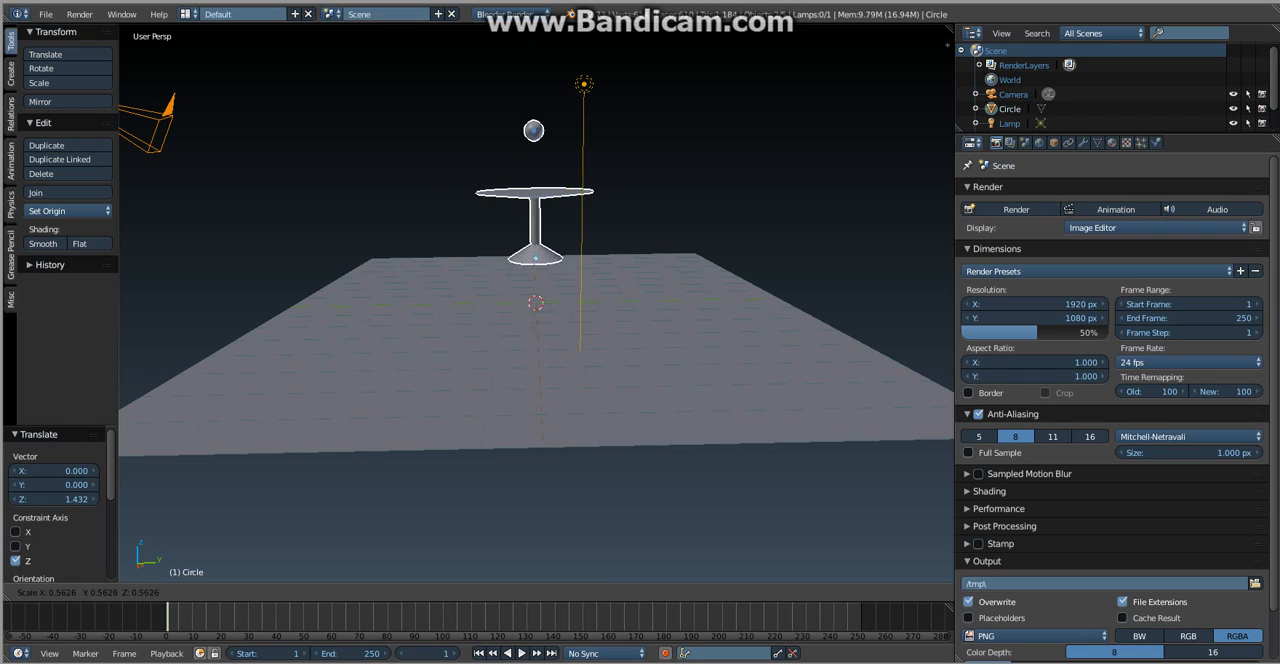
{"action": "key", "text": "Return"}
{"action": "scroll", "coordinate": [536, 302], "scroll_direction": "up", "scroll_amount": 5}
{"action": "scroll", "coordinate": [536, 302], "scroll_direction": "down", "scroll_amount": 1}
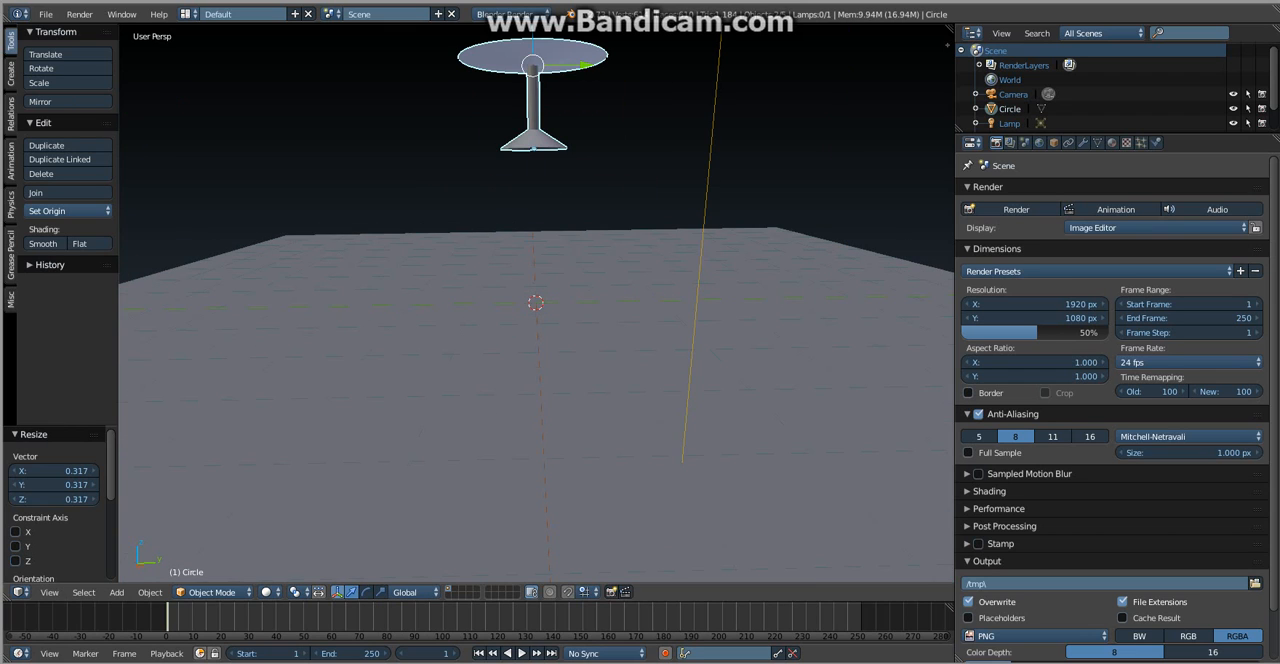
- Lower the table and sphere together about 2.3 along Z so the table's base rests on the floor plane
{"action": "key", "text": "g"}
{"action": "key", "text": "z"}
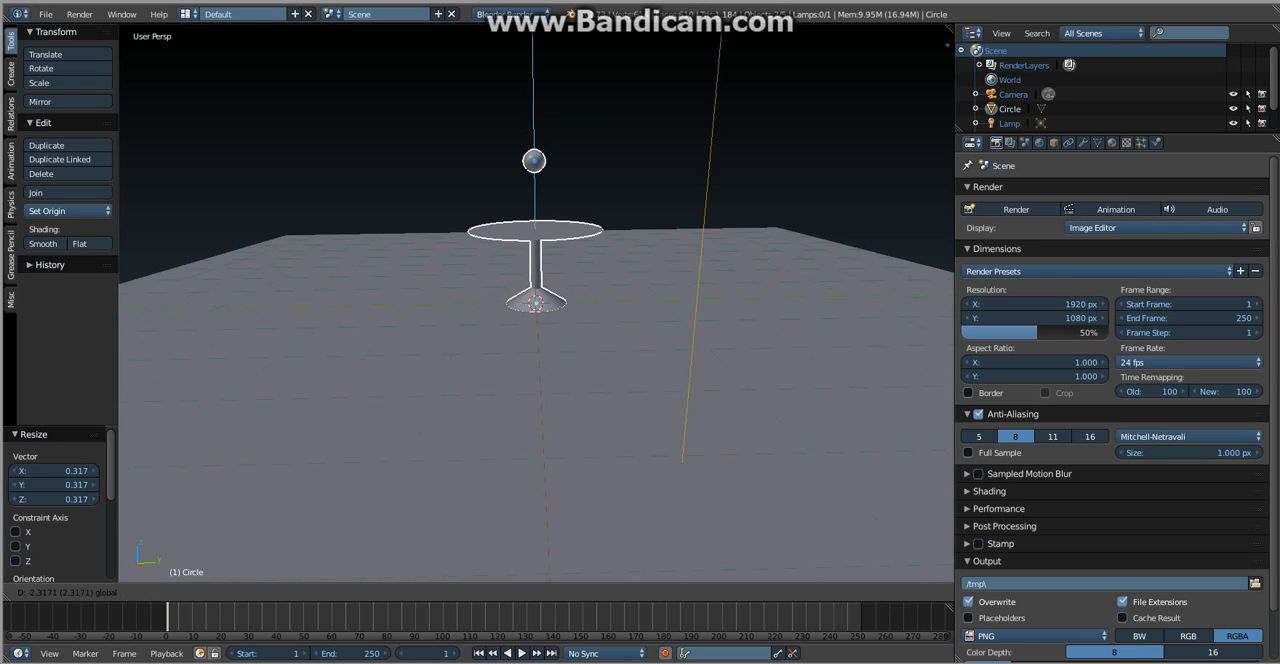
{"action": "key", "text": "Return"}
{"action": "left_click_drag", "start_coordinate": [535, 185], "coordinate": [535, 181]}
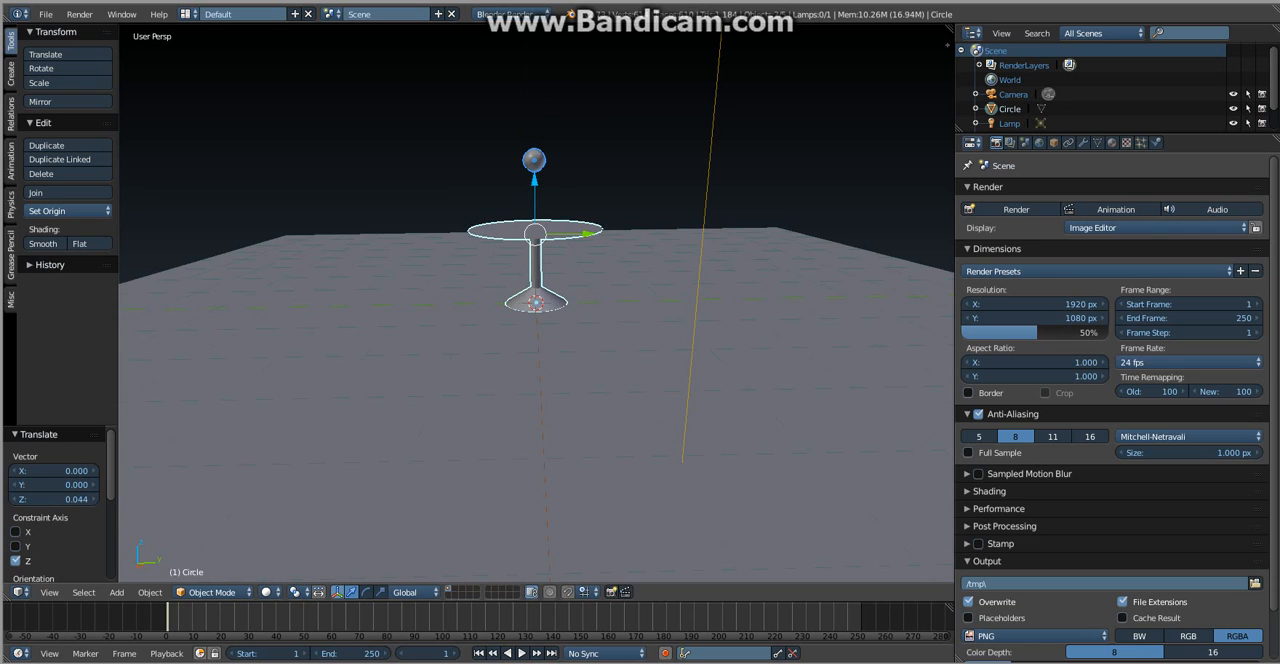
- Select only the sphere and raise it about 1.57 along Z above the table
{"action": "right_click", "coordinate": [534, 161]}
{"action": "left_click_drag", "start_coordinate": [533, 127], "coordinate": [532, 6]}
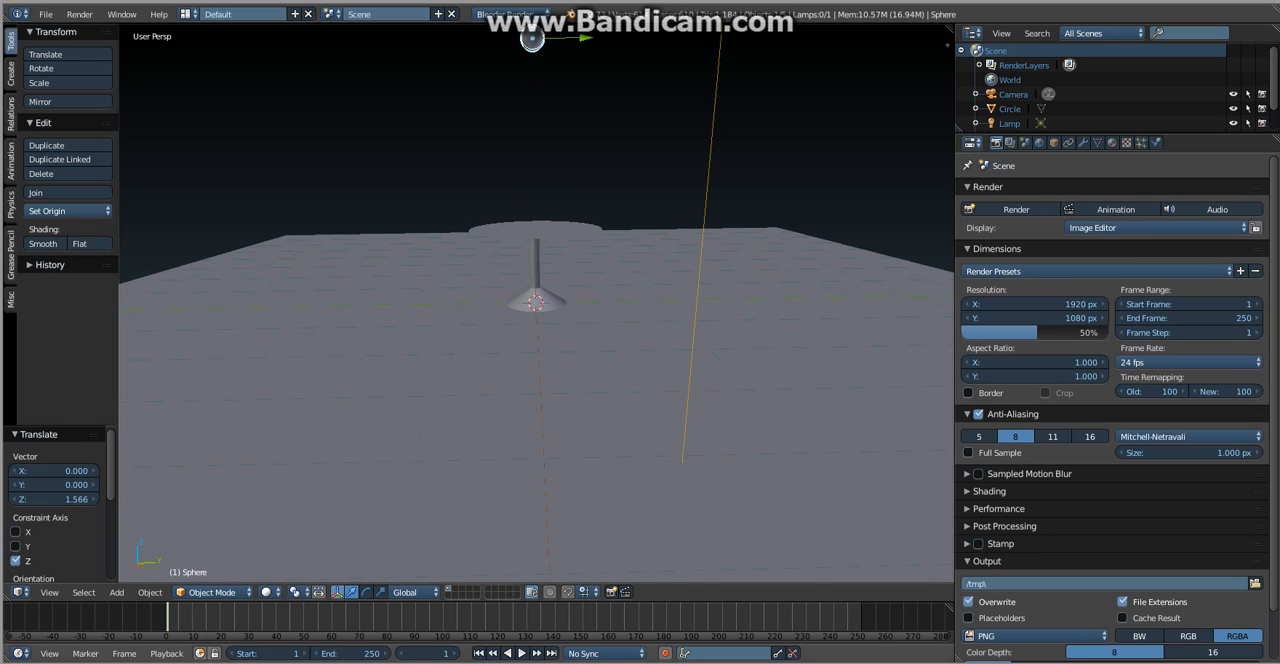
- Give the floor plane a new material with a red diffuse color
{"action": "key", "text": "KP_0"}
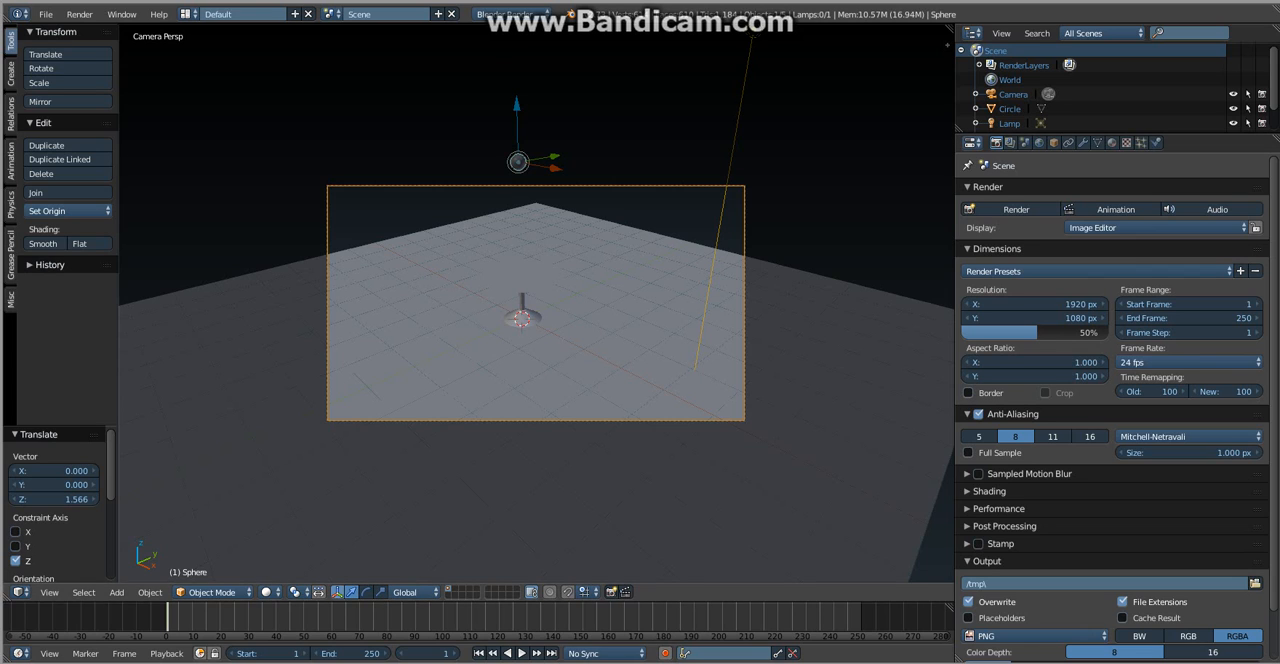
{"action": "right_click", "coordinate": [640, 340]}
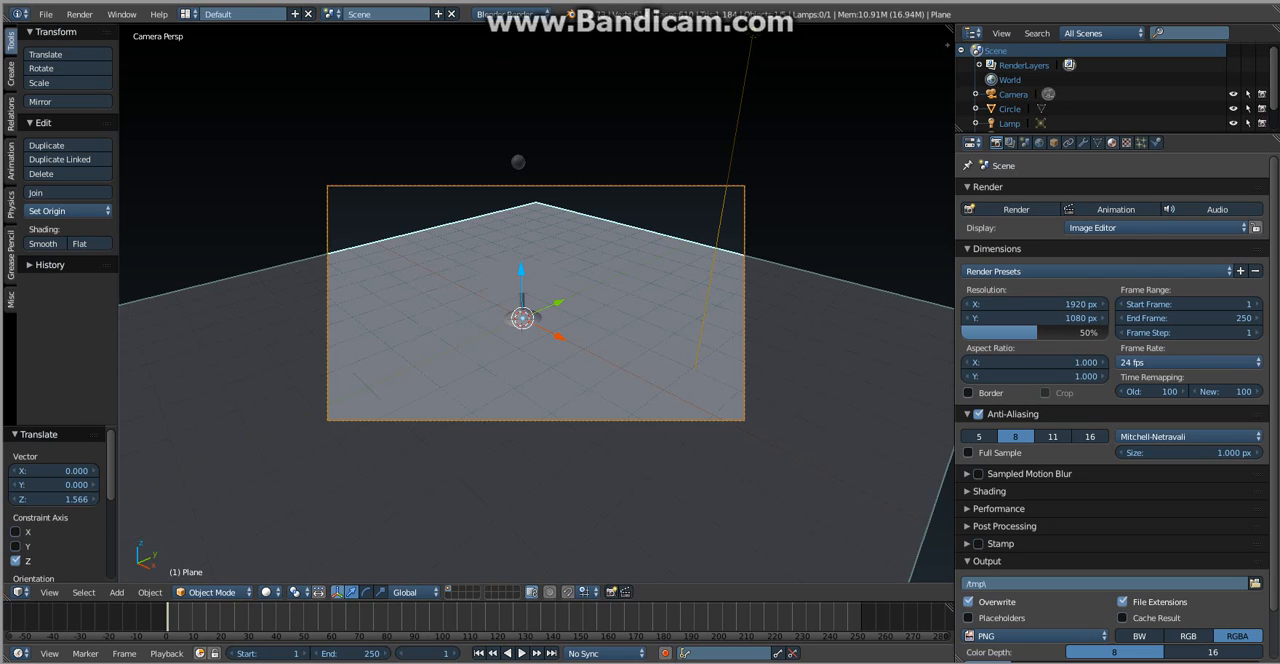
{"action": "left_click", "coordinate": [1112, 143]}
{"action": "left_click", "coordinate": [1078, 239]}
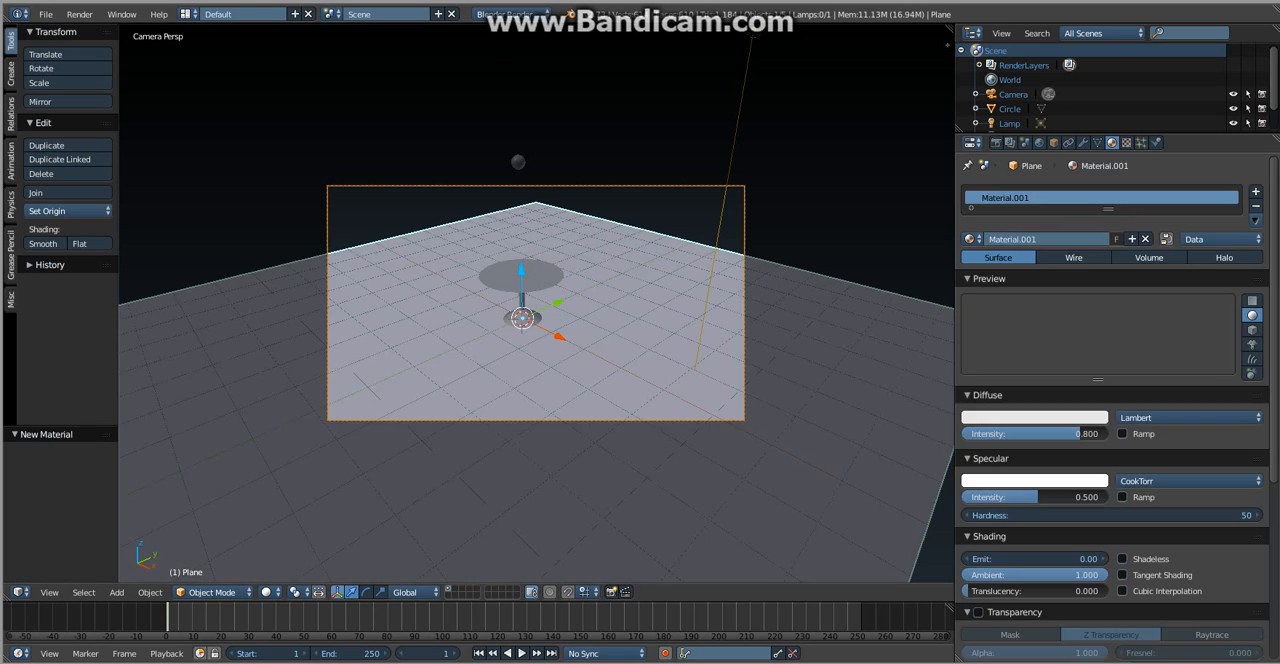
{"action": "left_click", "coordinate": [1034, 417]}
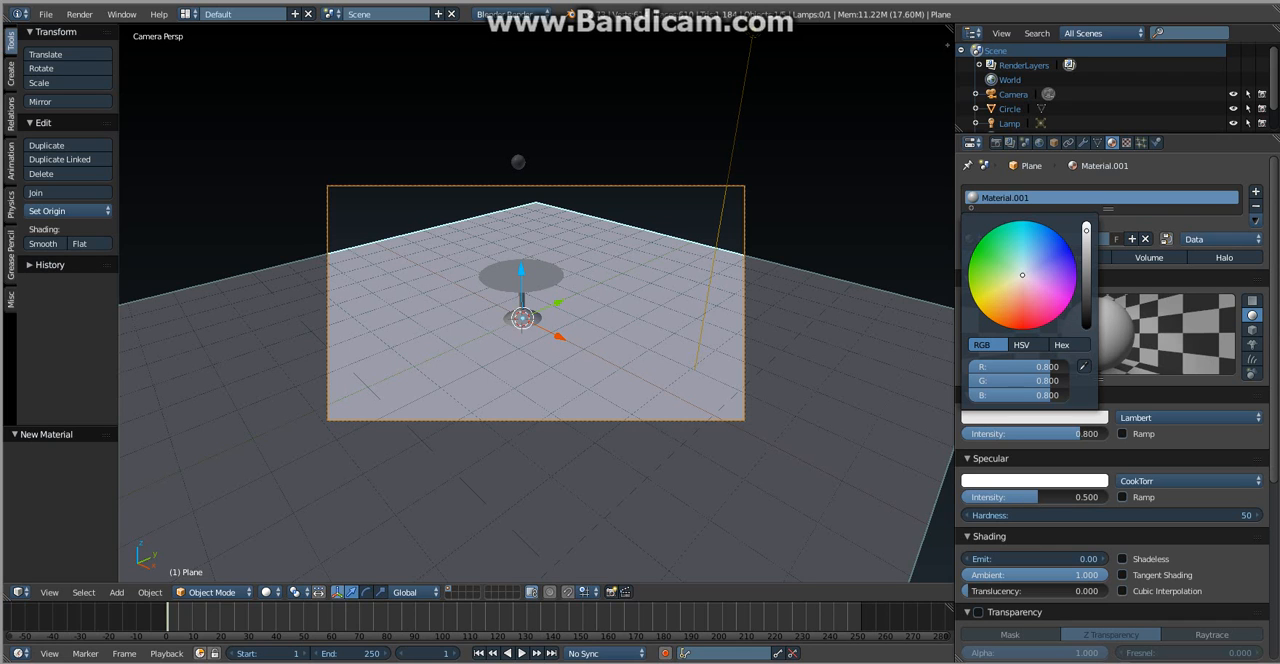
{"action": "left_click_drag", "start_coordinate": [1022, 274], "coordinate": [1018, 329]}
- Assign the existing material named Material to the table and change its diffuse color to yellow
{"action": "right_click", "coordinate": [530, 277]}
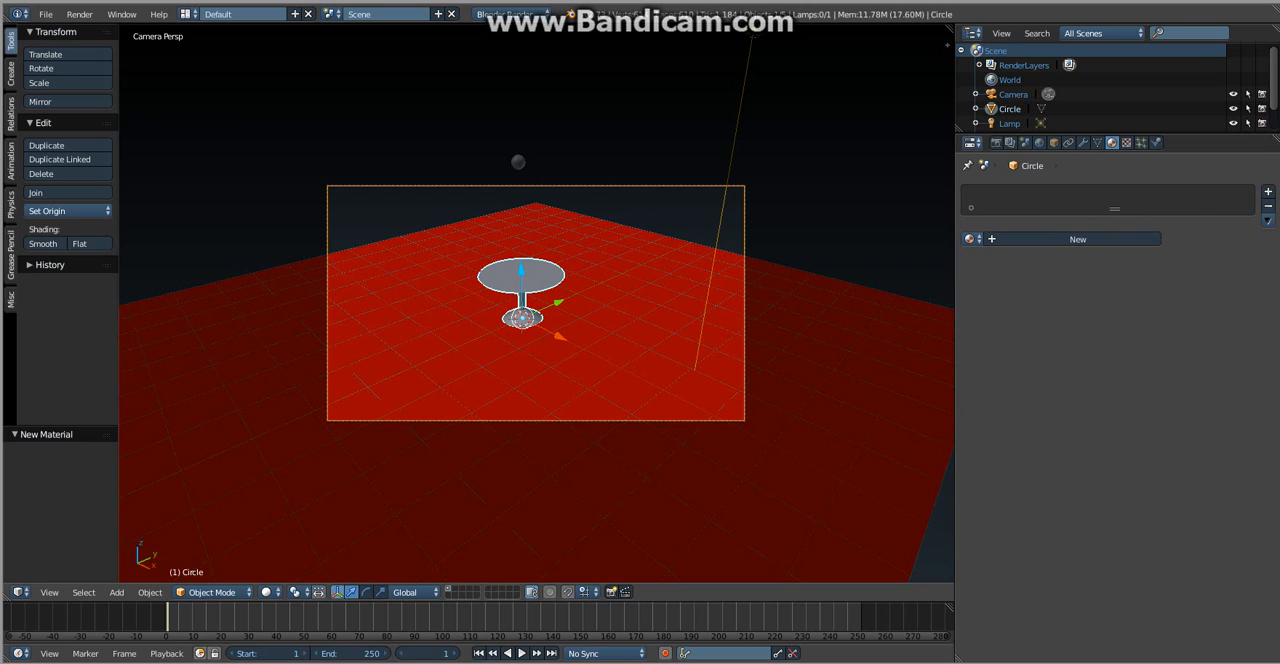
{"action": "left_click", "coordinate": [970, 239]}
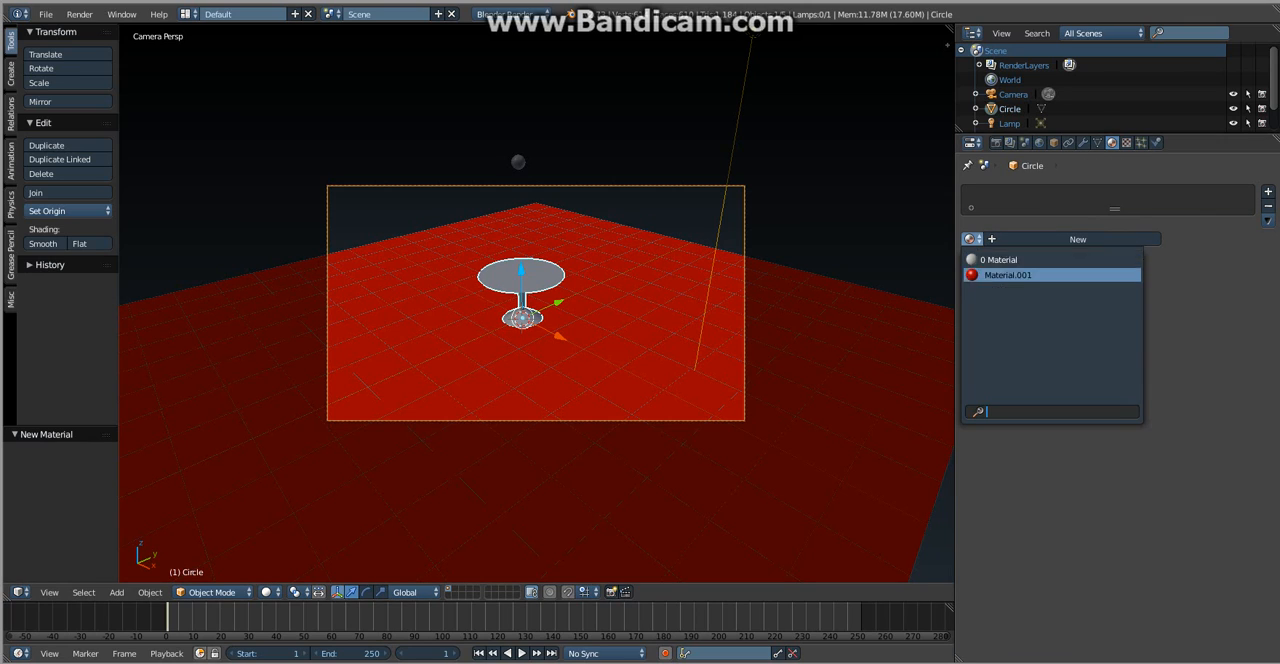
{"action": "left_click", "coordinate": [1000, 260]}
{"action": "left_click", "coordinate": [1034, 417]}
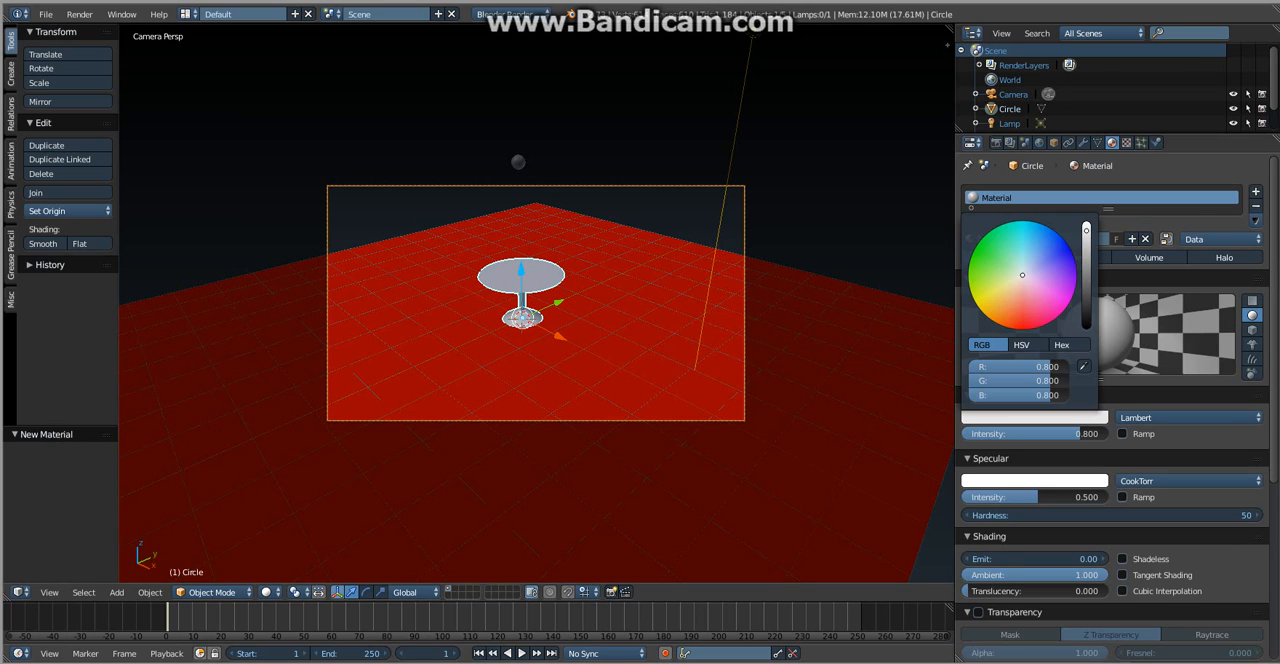
{"action": "left_click_drag", "start_coordinate": [1002, 299], "coordinate": [976, 303]}
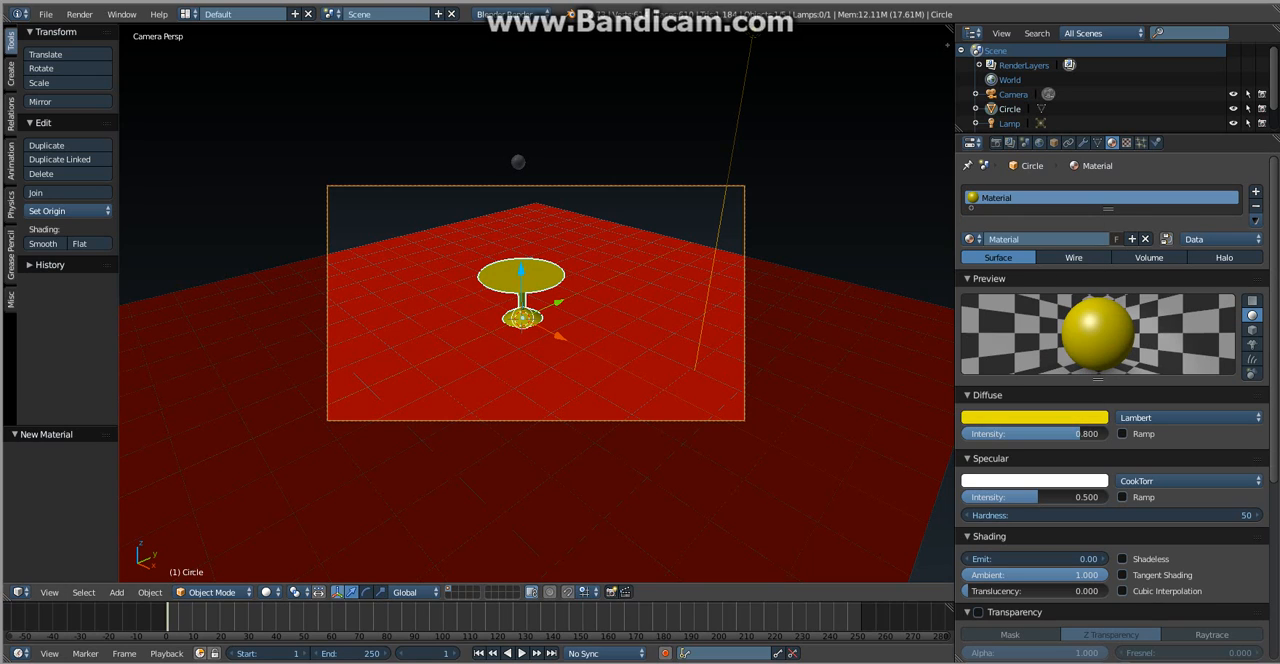
- Give the sphere above the table a new material with a blue diffuse color
{"action": "right_click", "coordinate": [518, 162]}
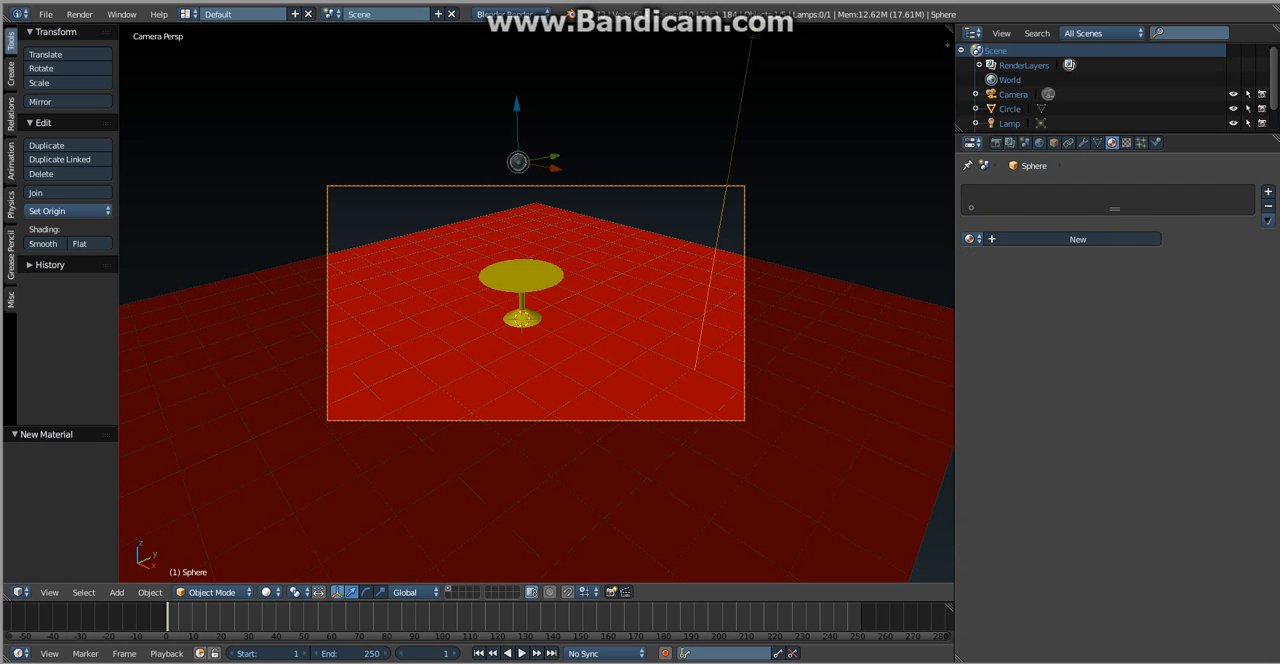
{"action": "left_click", "coordinate": [1072, 239]}
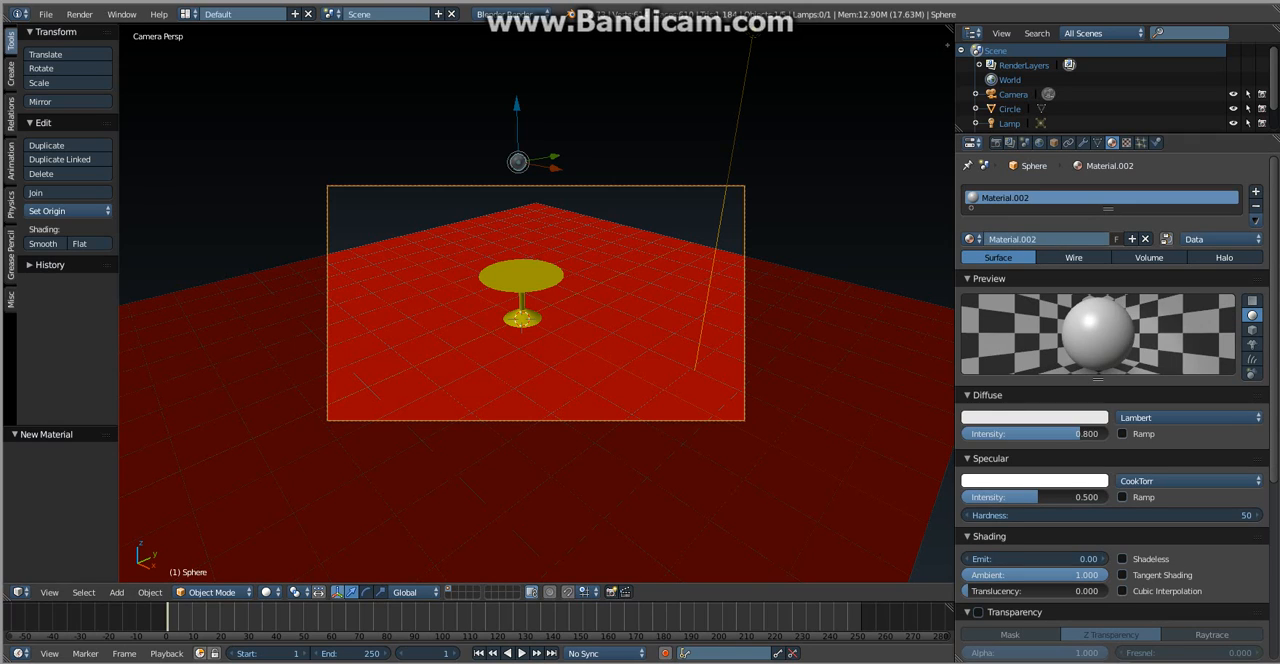
{"action": "left_click", "coordinate": [1034, 417]}
{"action": "left_click", "coordinate": [1066, 248]}
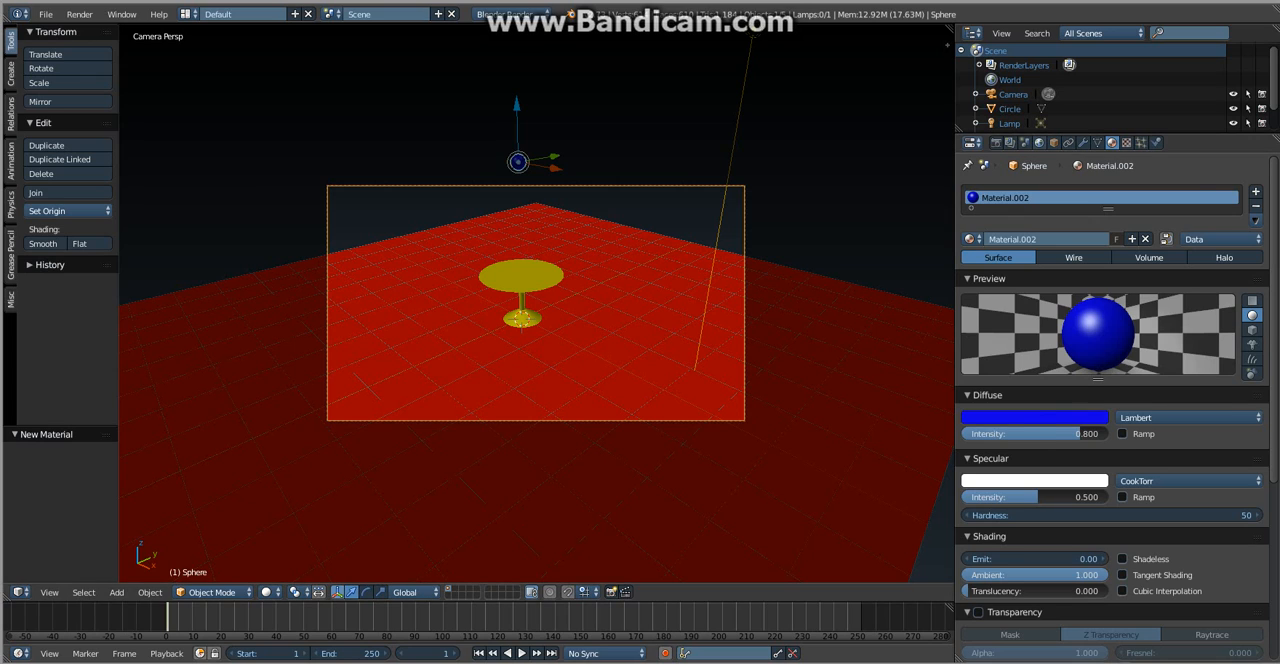
- Add a rigid body world to the scene and make the sphere an active rigid body
{"action": "left_click", "coordinate": [1039, 142]}
{"action": "left_click", "coordinate": [1025, 142]}
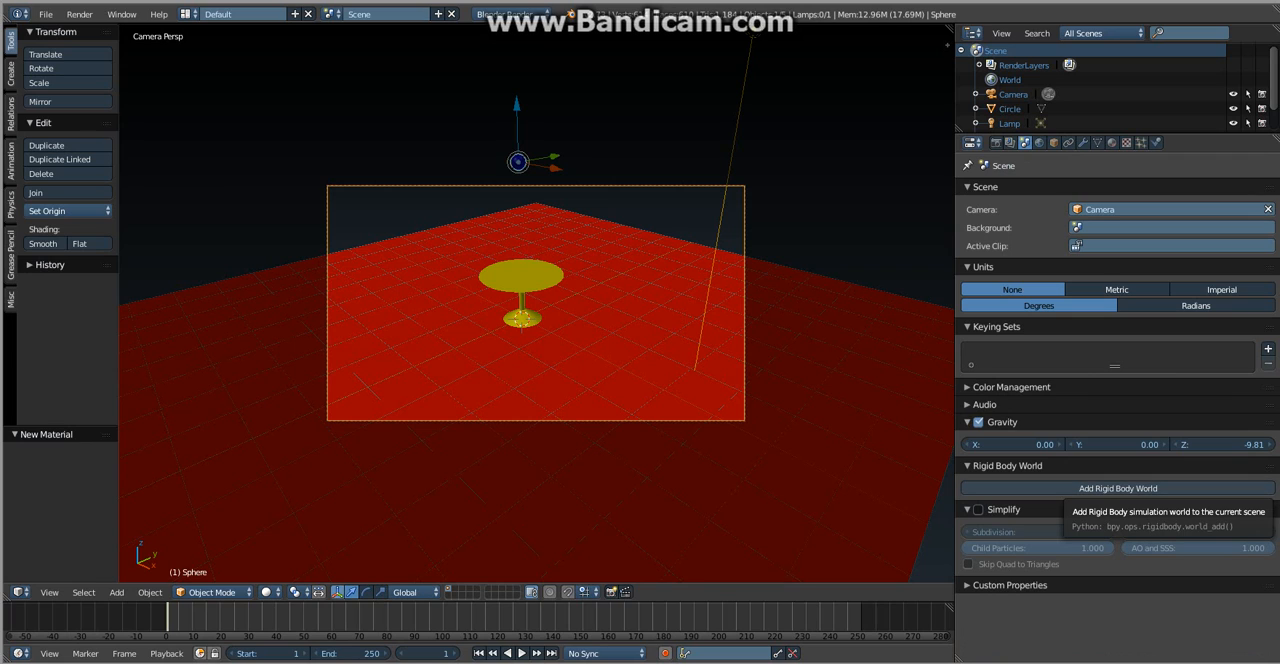
{"action": "left_click", "coordinate": [1118, 488]}
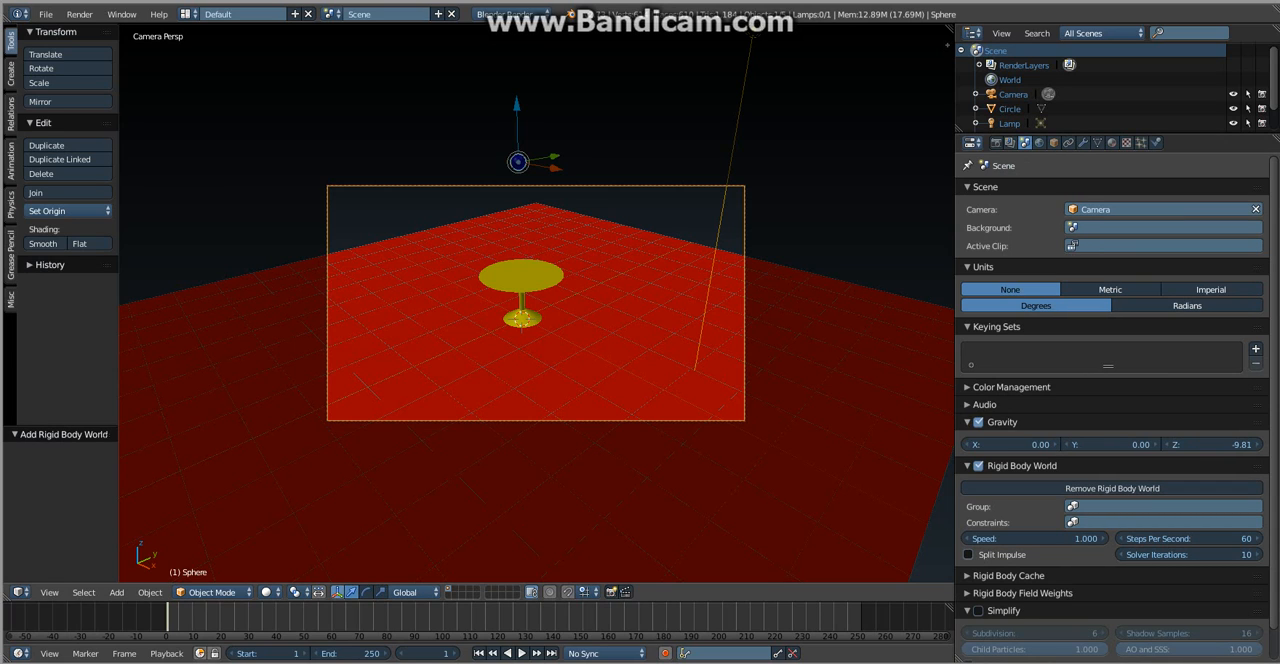
{"action": "left_click", "coordinate": [11, 204]}
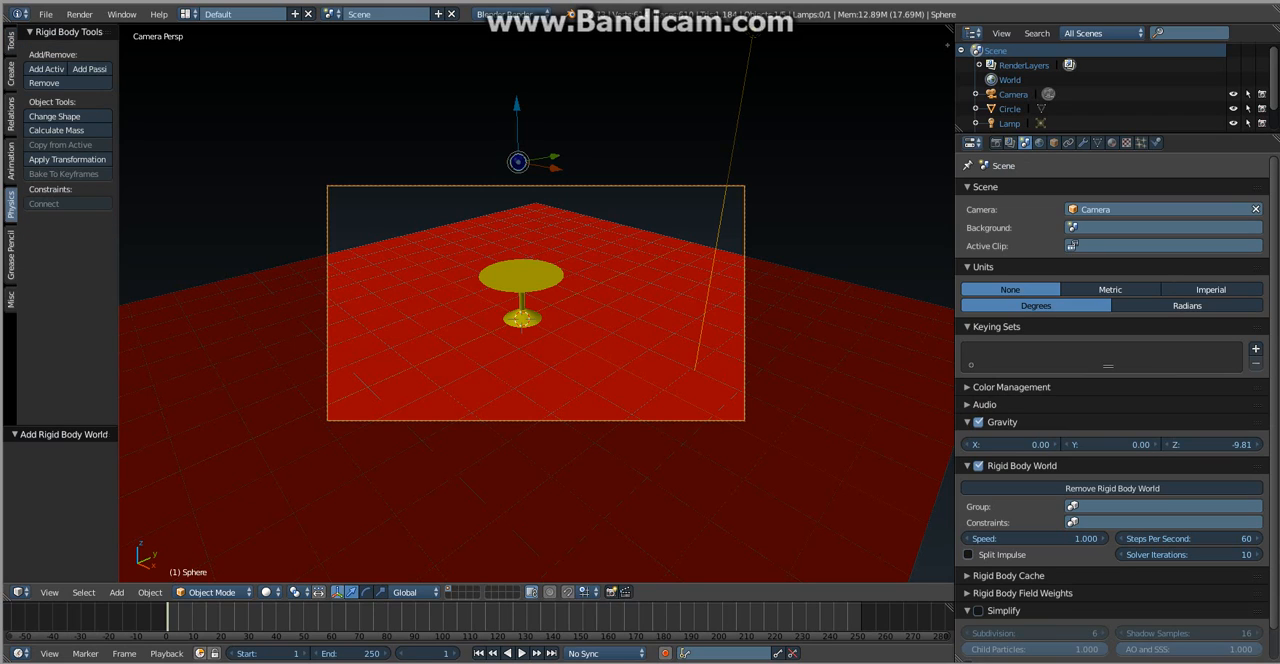
{"action": "left_click", "coordinate": [46, 69]}
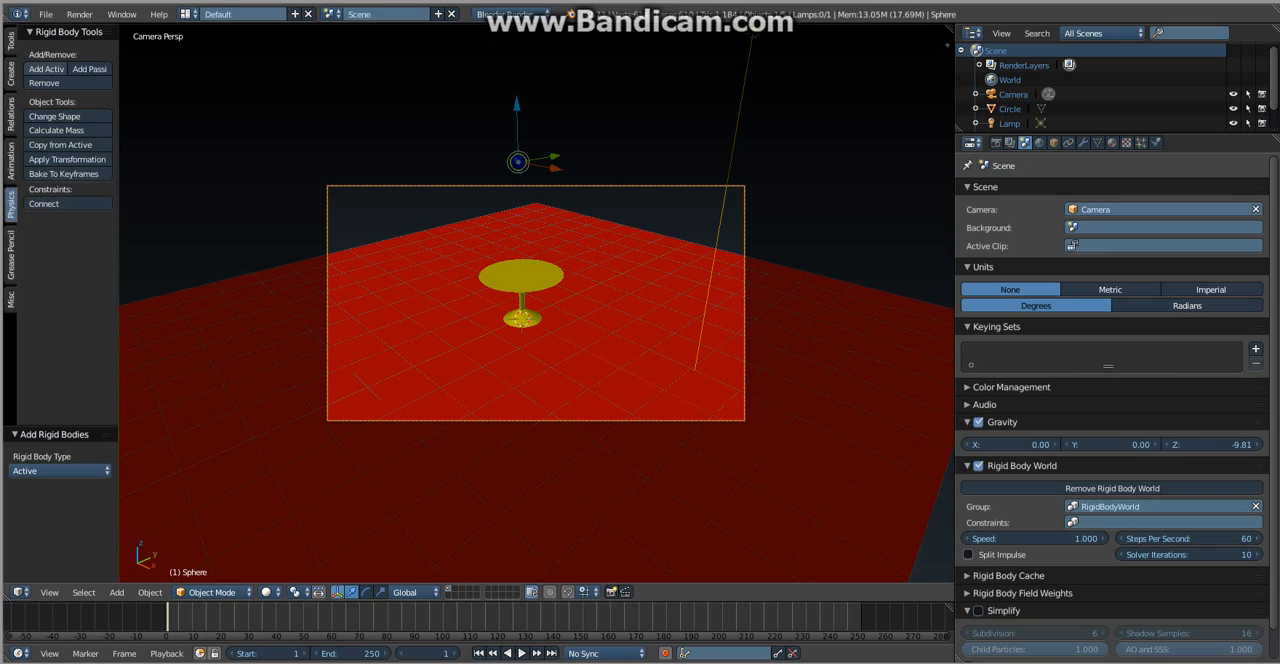
- Make the table and the floor plane passive rigid bodies
{"action": "right_click", "coordinate": [521, 280]}
{"action": "right_click", "coordinate": [521, 280]}
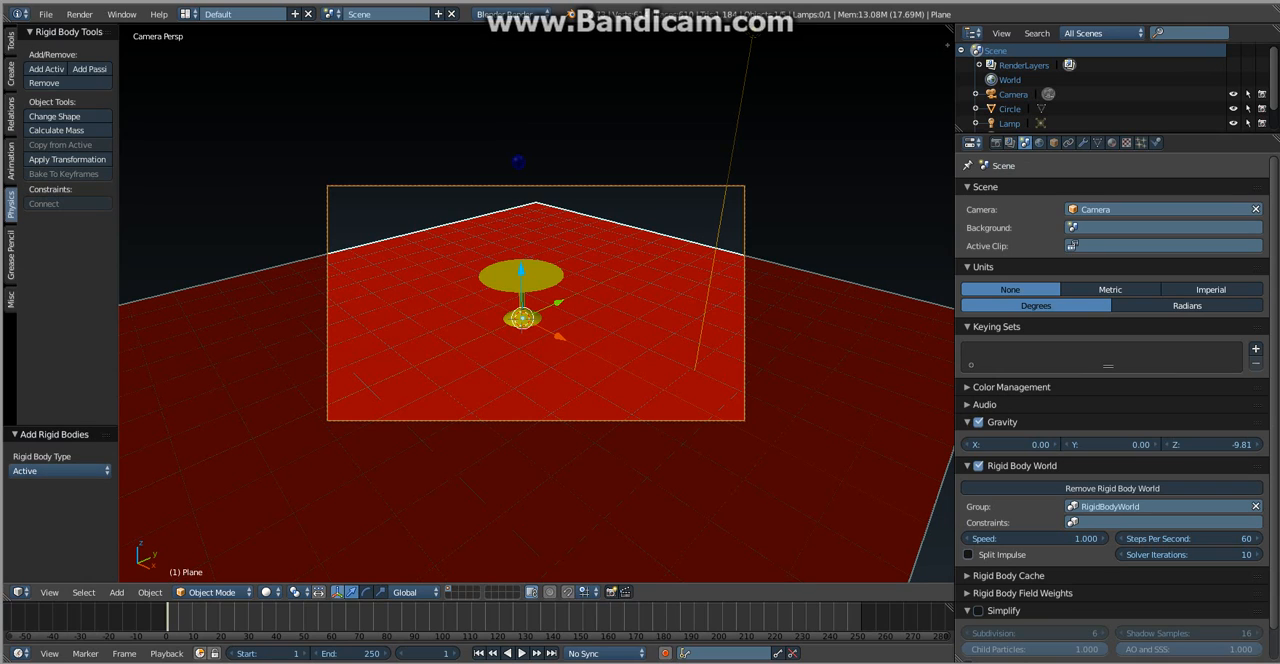
{"action": "right_click", "coordinate": [521, 278]}
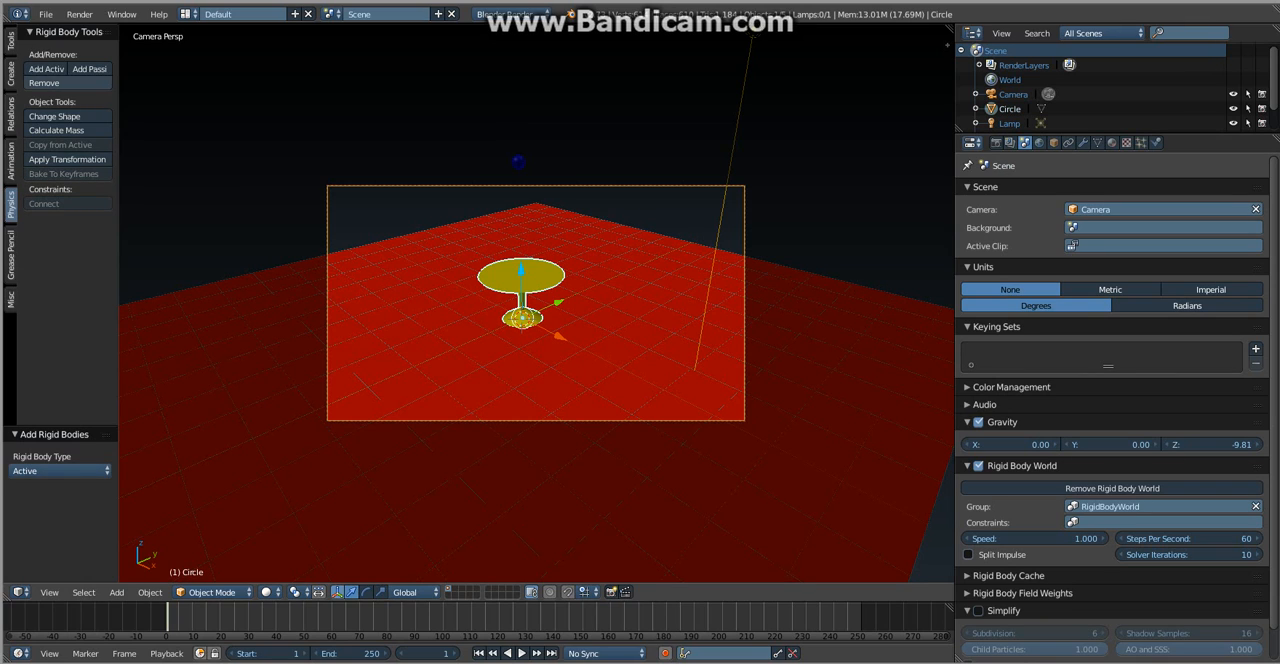
{"action": "left_click", "coordinate": [89, 69]}
{"action": "right_click", "coordinate": [300, 350]}
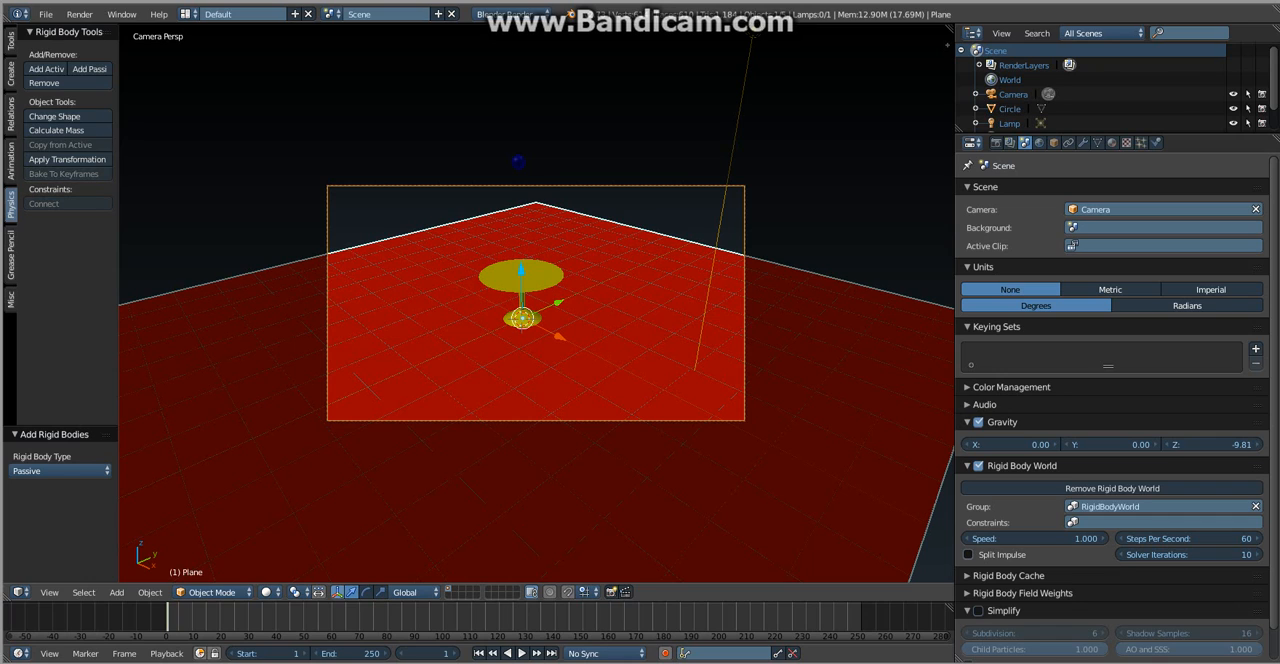
{"action": "left_click", "coordinate": [89, 69]}
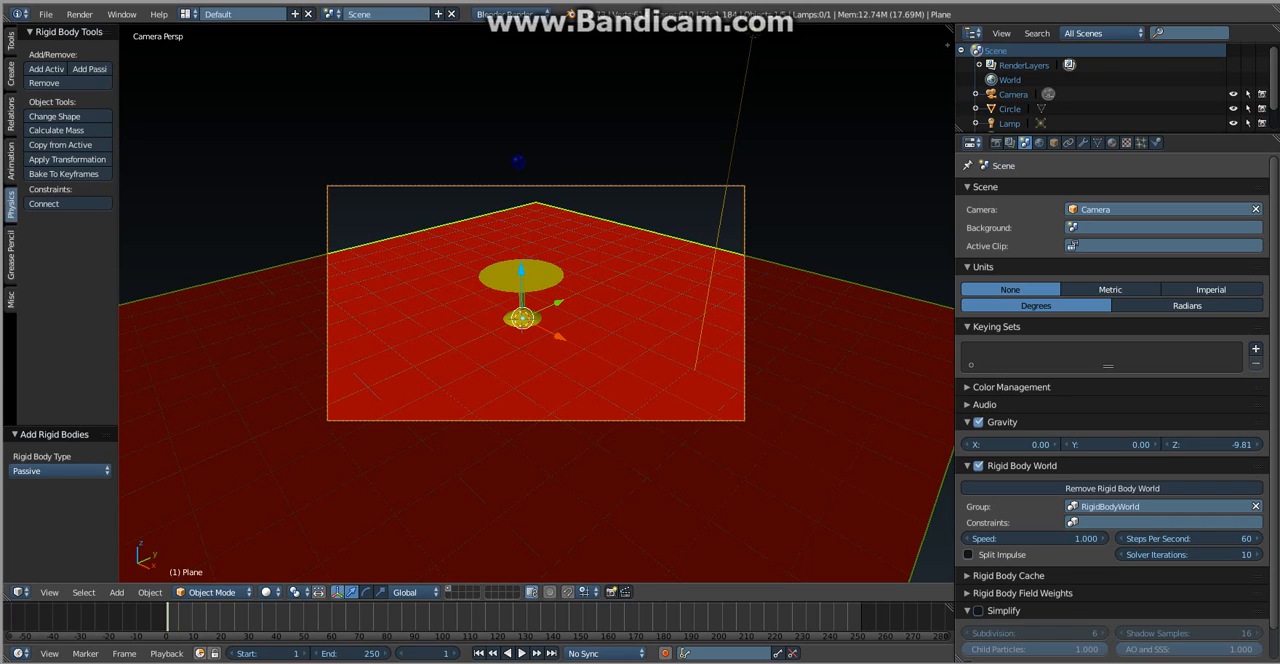
- Deselect everything, play the sphere's fall onto the table in solid shading, and rewind the timeline to frame 0
{"action": "key", "text": "alt+a"}
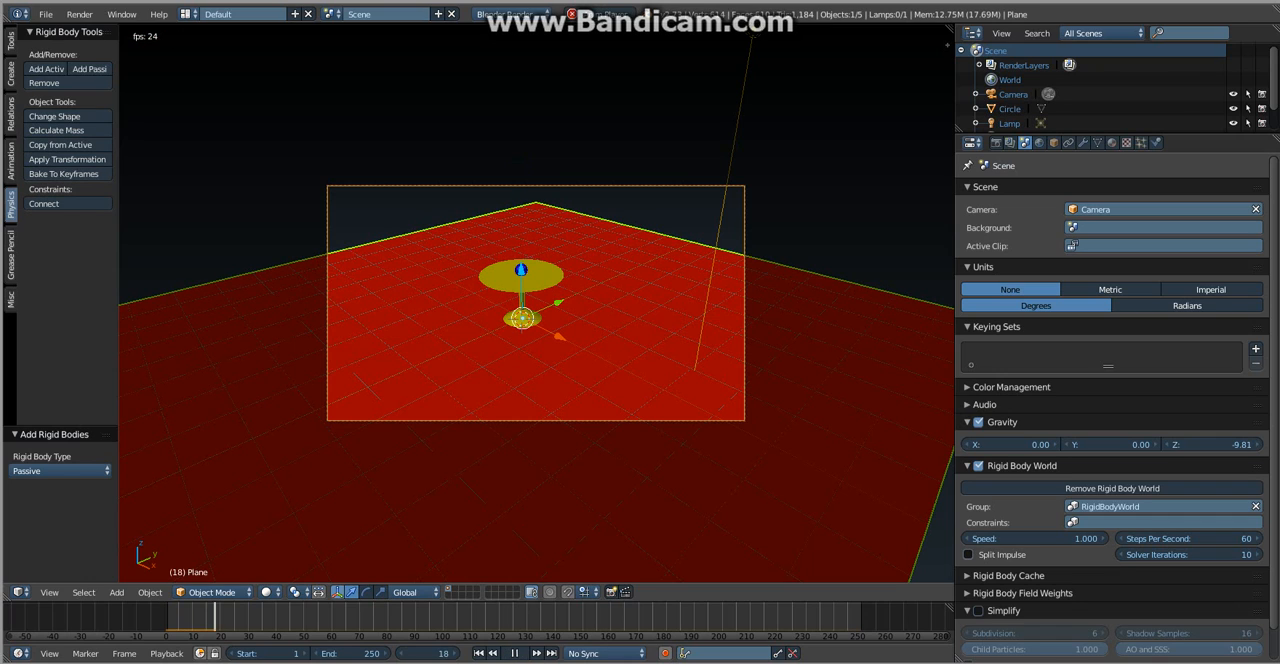
{"action": "key", "text": "alt+a"}
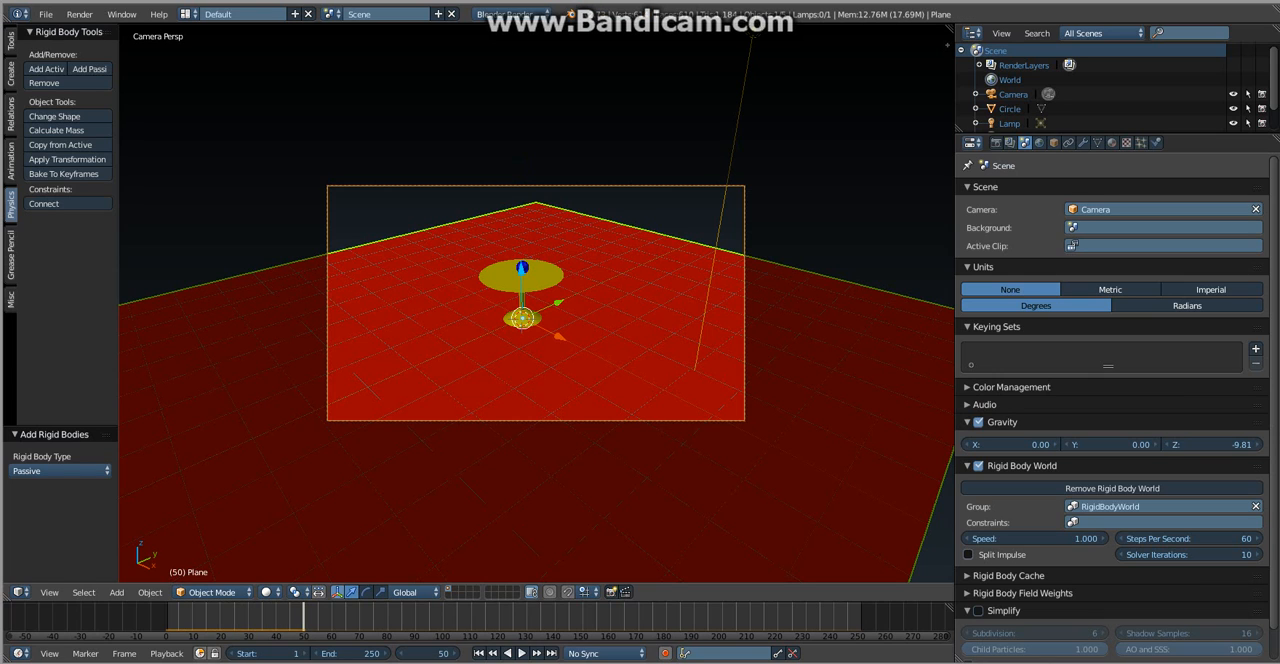
{"action": "key", "text": "a"}
{"action": "scroll", "coordinate": [536, 302], "scroll_direction": "up", "scroll_amount": 3}
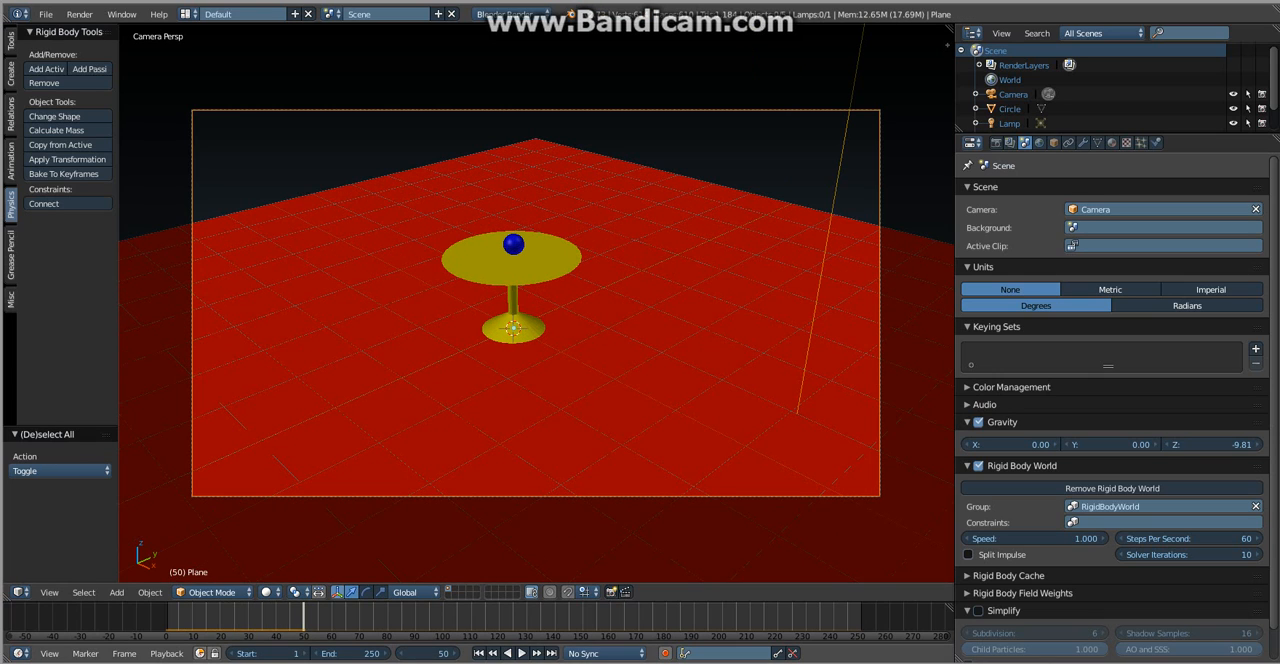
{"action": "left_click_drag", "start_coordinate": [303, 617], "coordinate": [164, 617]}
{"action": "key", "text": "alt+a"}
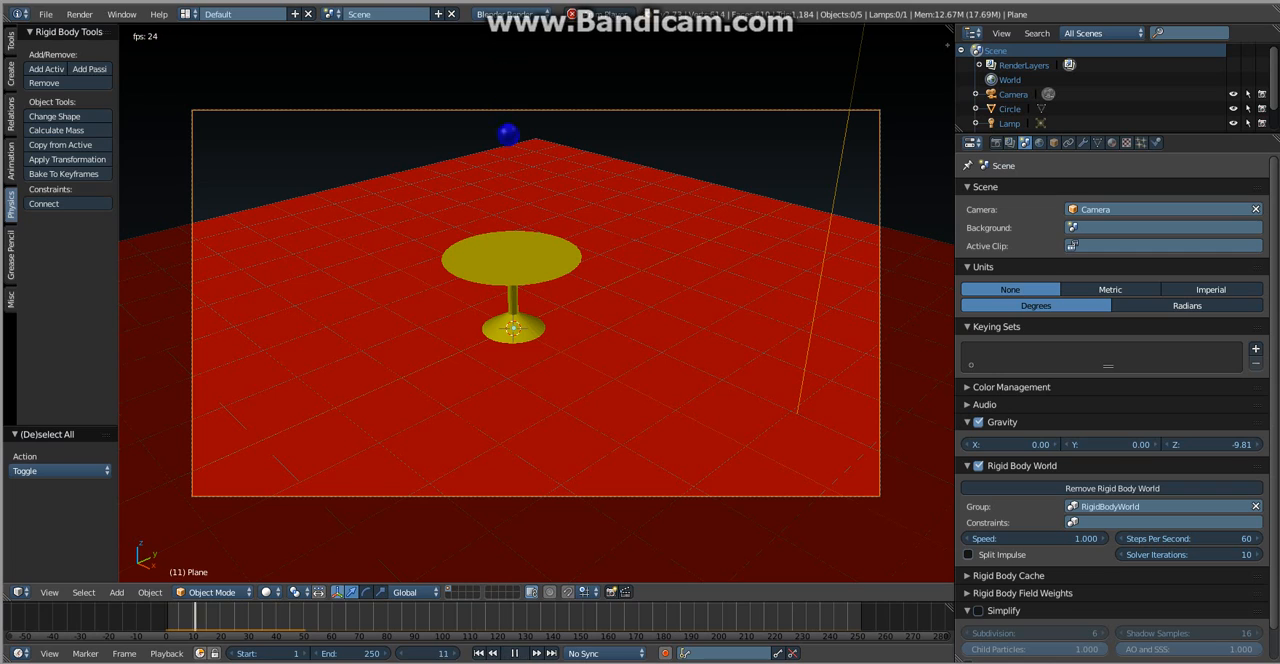
{"action": "key", "text": "alt+a"}
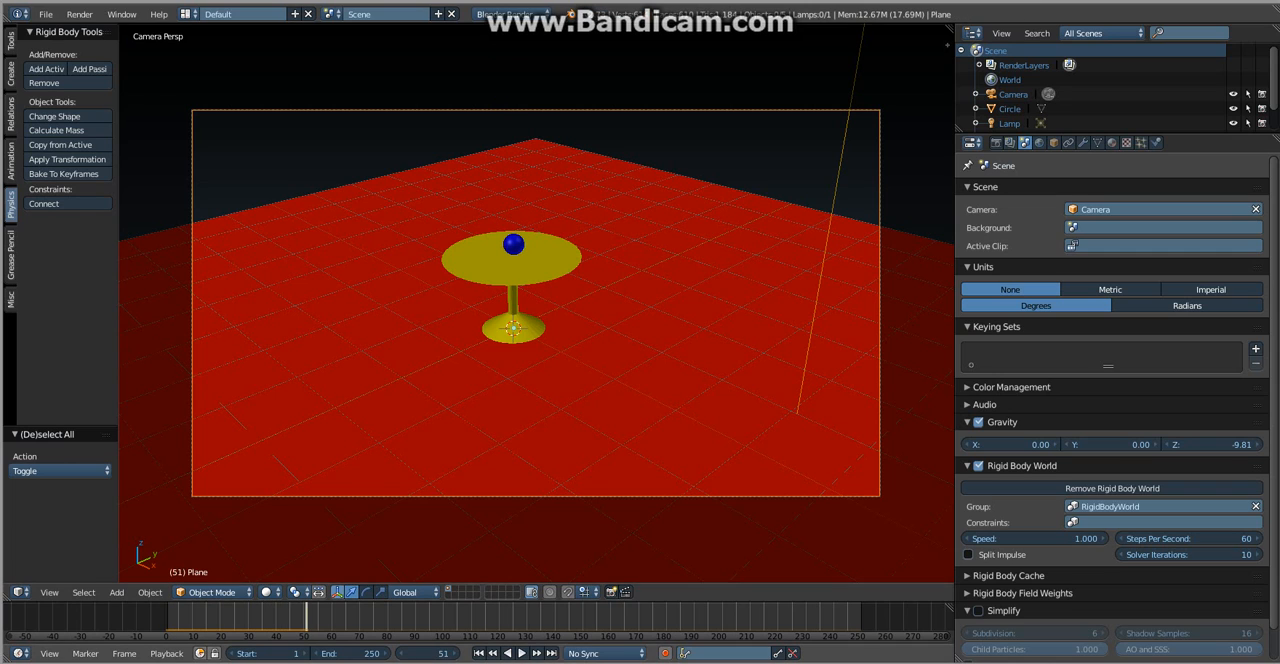
{"action": "left_click_drag", "start_coordinate": [304, 617], "coordinate": [165, 617]}
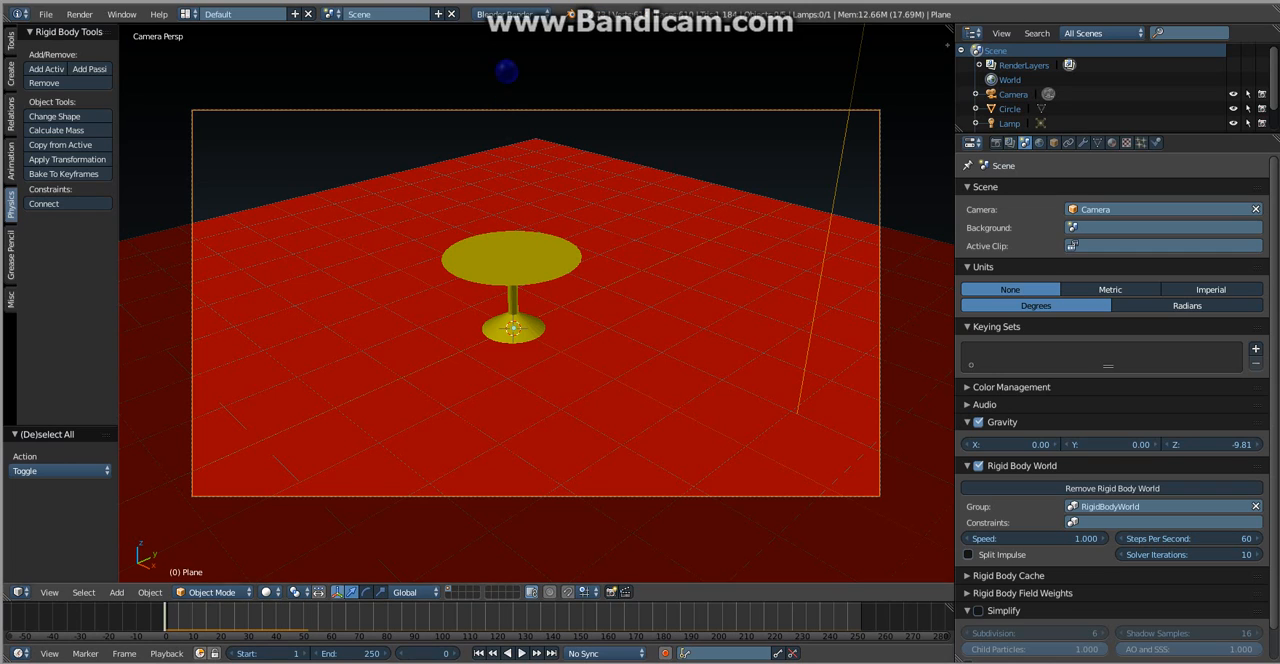
- Preview the falling sphere in rendered shading, then return to solid shading and rewind to frame 0
{"action": "key", "text": "shift+z"}
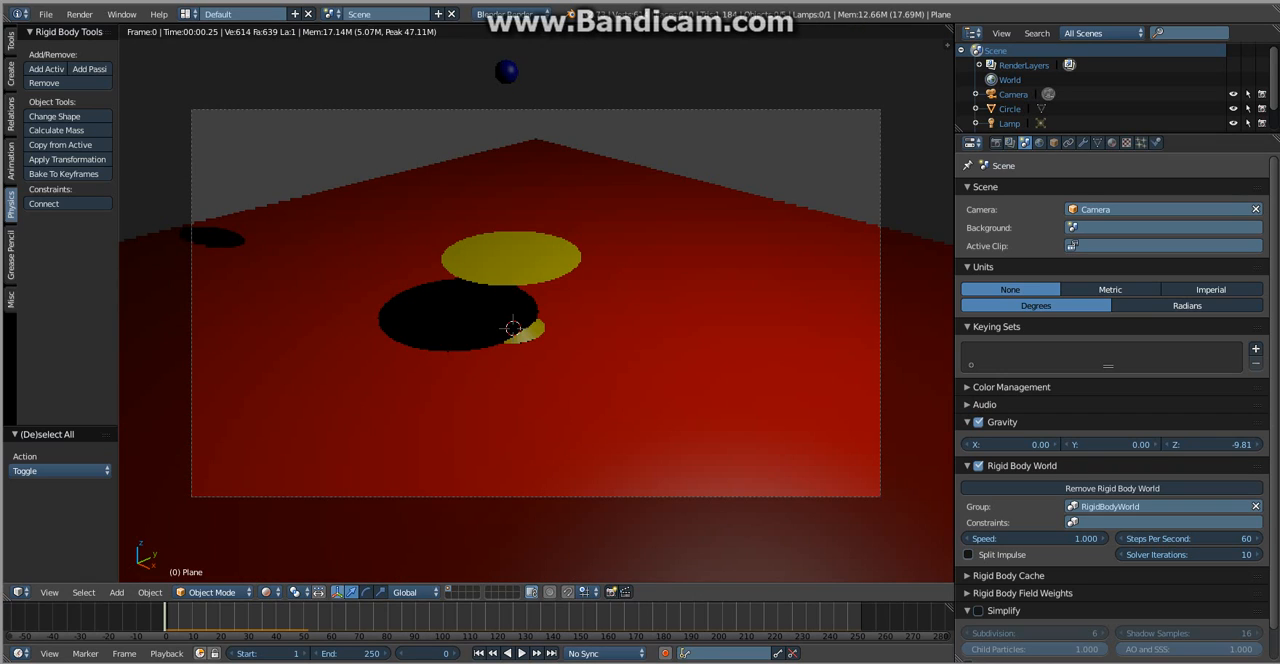
{"action": "key", "text": "alt+a"}
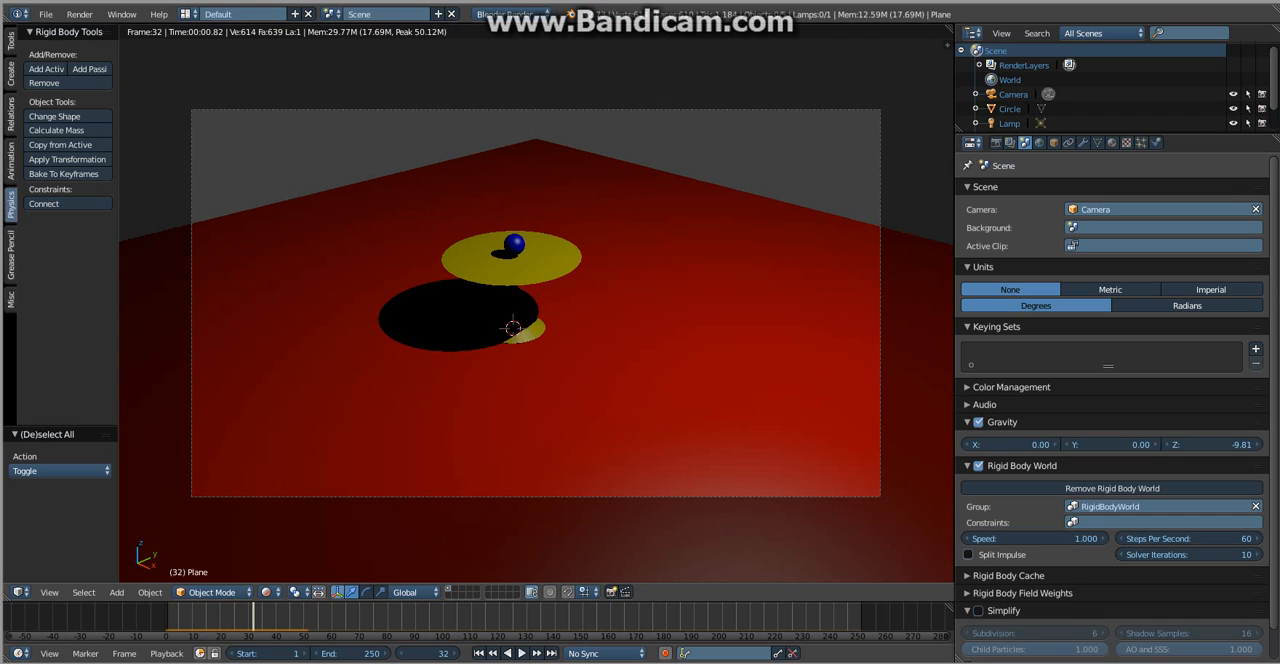
{"action": "key", "text": "a"}
{"action": "scroll", "coordinate": [512, 328], "scroll_direction": "up", "scroll_amount": 2}
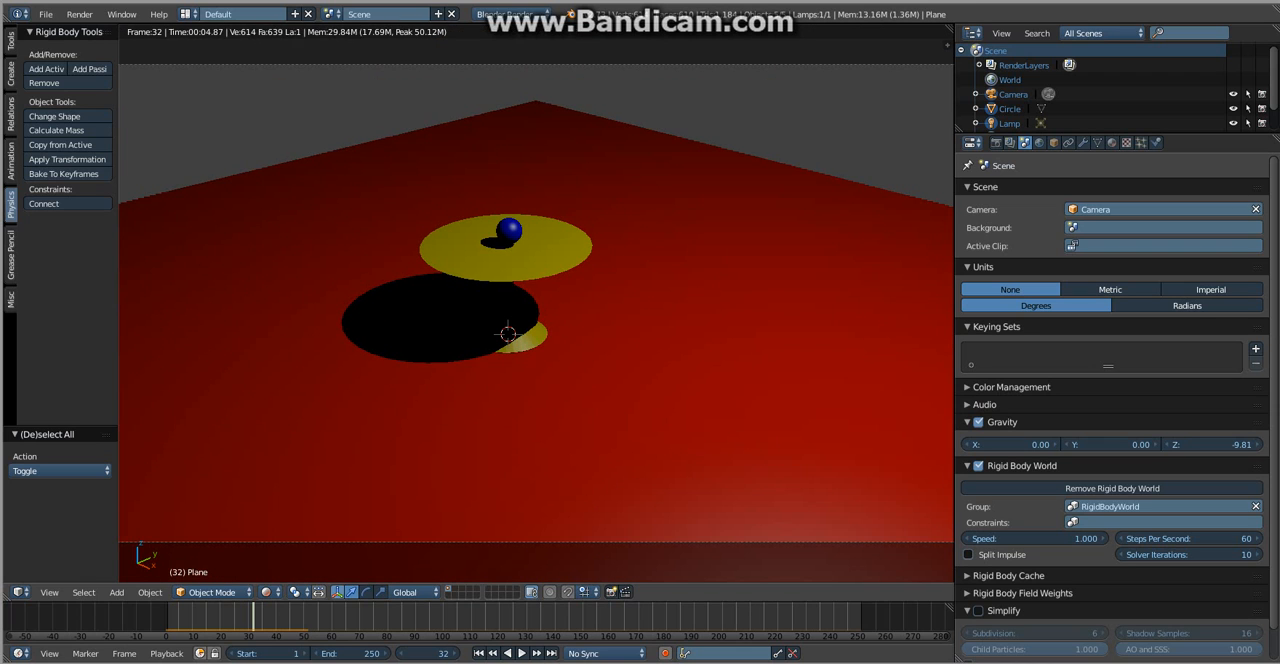
{"action": "key", "text": "alt+a"}
{"action": "key", "text": "alt+a"}
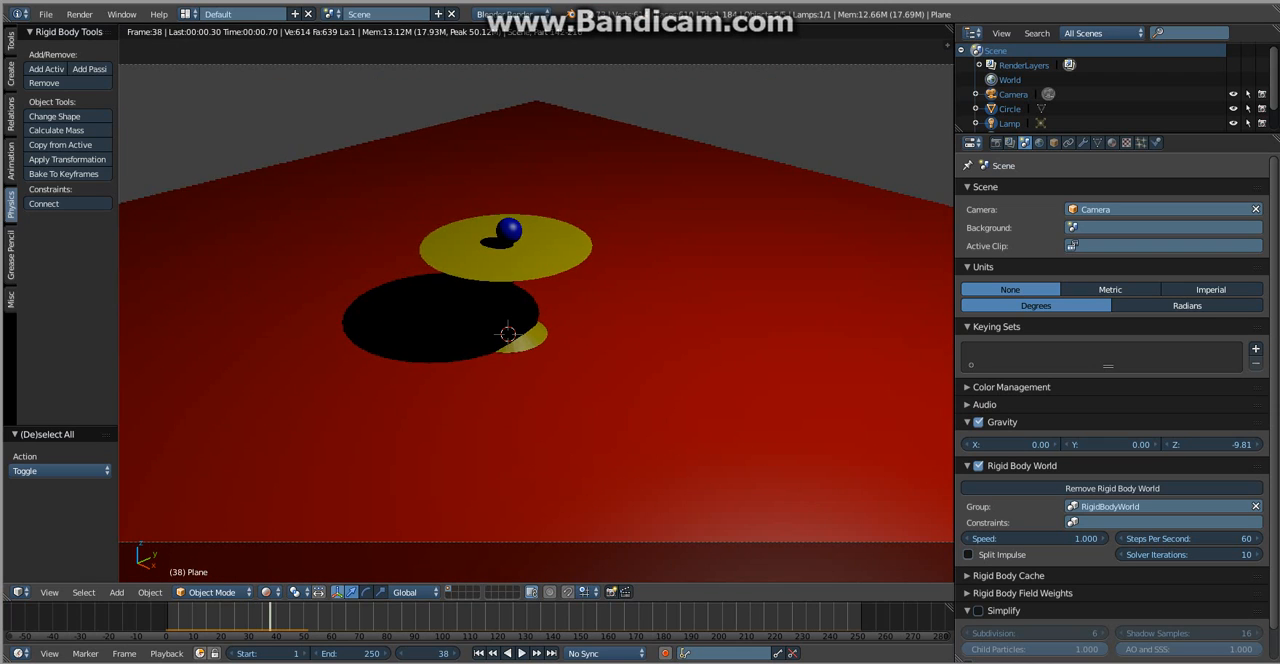
{"action": "key", "text": "shift+z"}
{"action": "left_click_drag", "start_coordinate": [270, 617], "coordinate": [166, 617]}
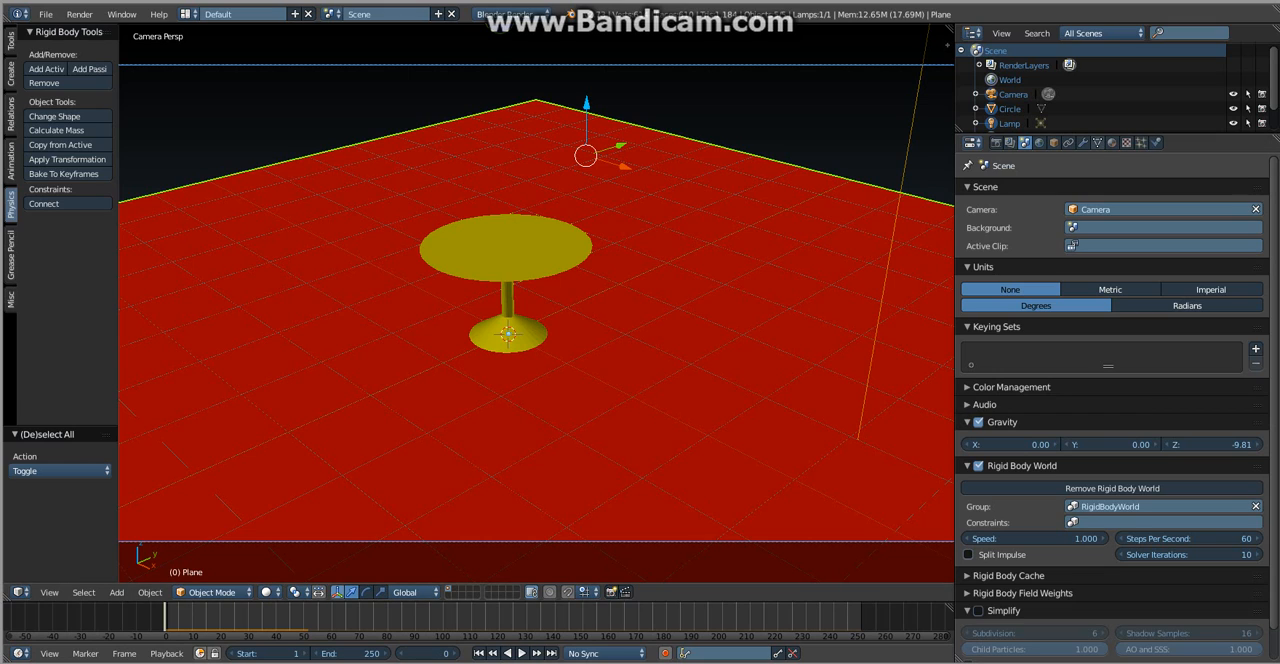
- Add an Explode modifier to the floor plane
{"action": "left_click", "coordinate": [1083, 142]}
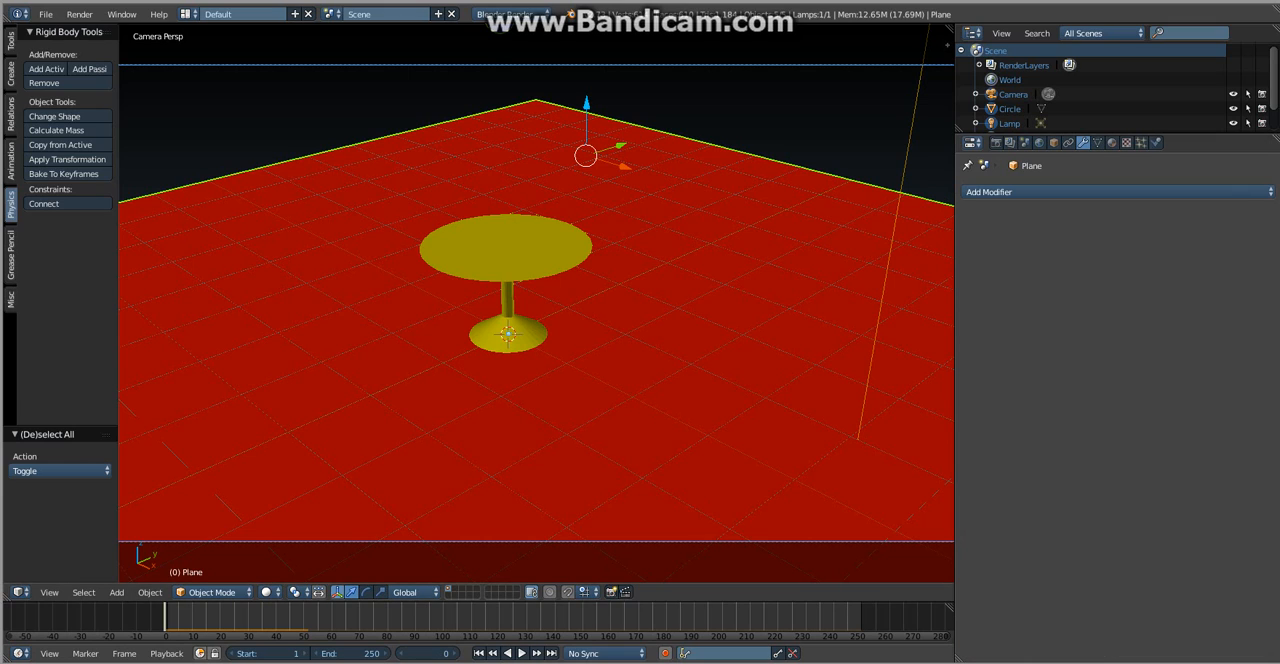
{"action": "left_click", "coordinate": [1157, 142]}
{"action": "left_click", "coordinate": [1083, 142]}
{"action": "left_click", "coordinate": [1100, 191]}
{"action": "left_click", "coordinate": [1220, 273]}
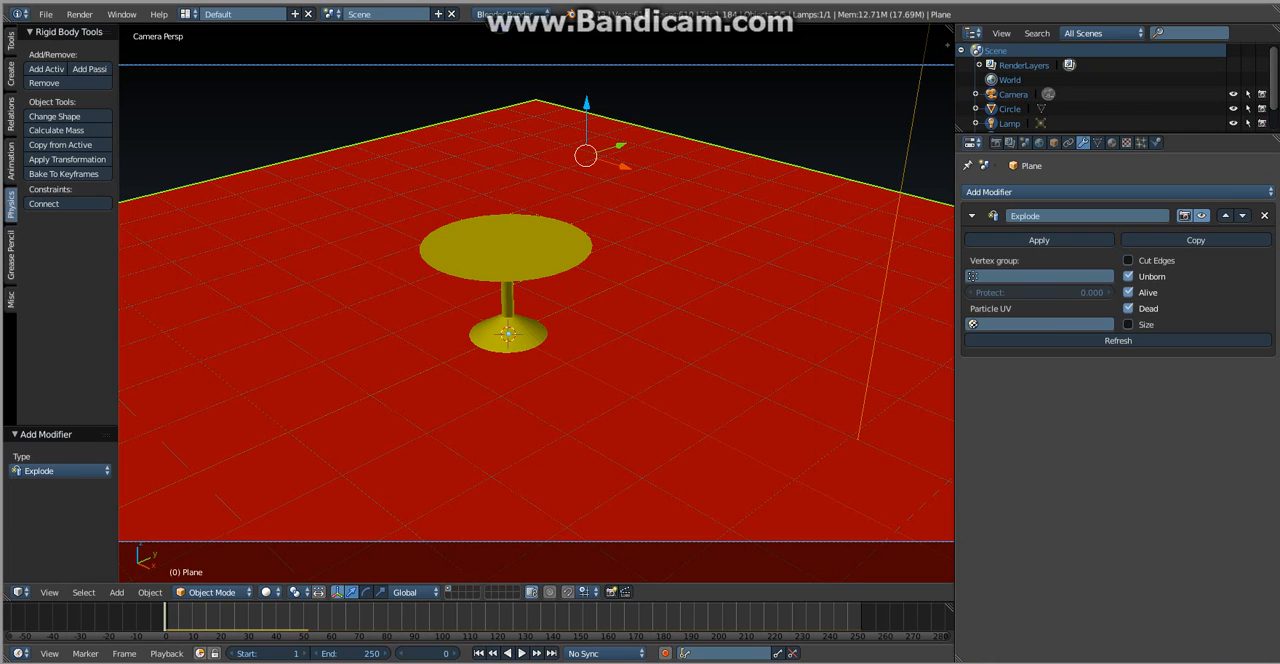
- Check the floor plane's particle and physics settings, play the simulation with the Explode modifier, and rewind to frame 0
{"action": "left_click", "coordinate": [1141, 142]}
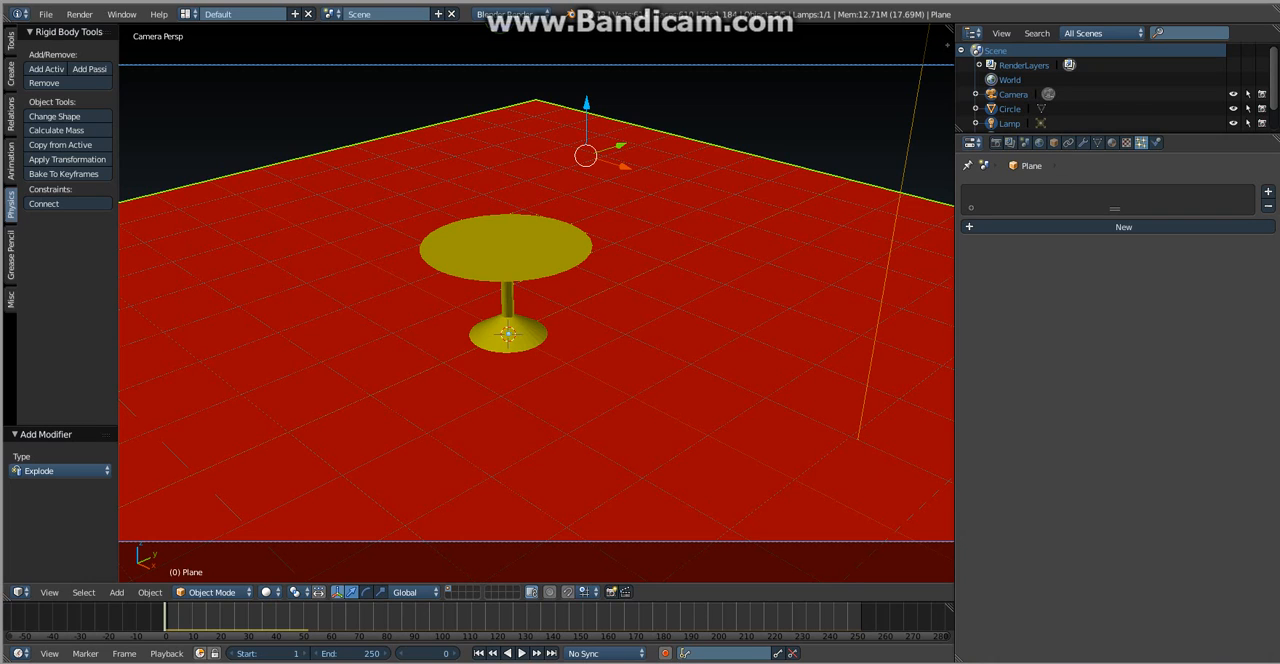
{"action": "left_click", "coordinate": [1156, 142]}
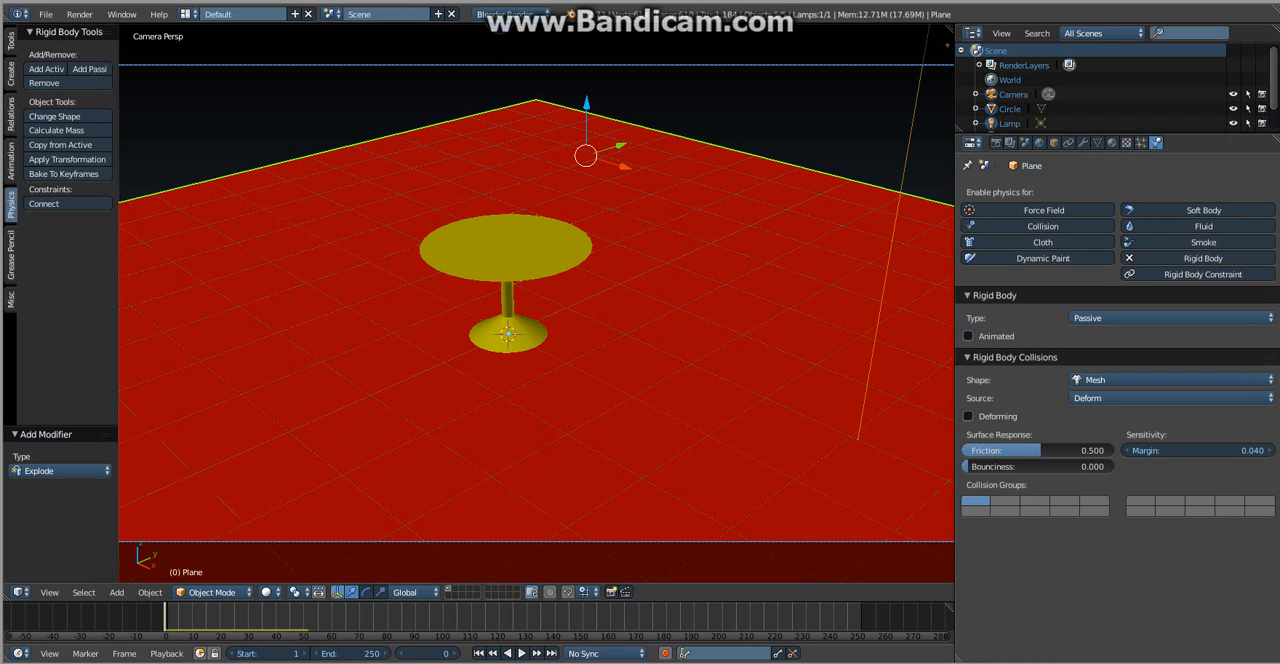
{"action": "key", "text": "alt+a"}
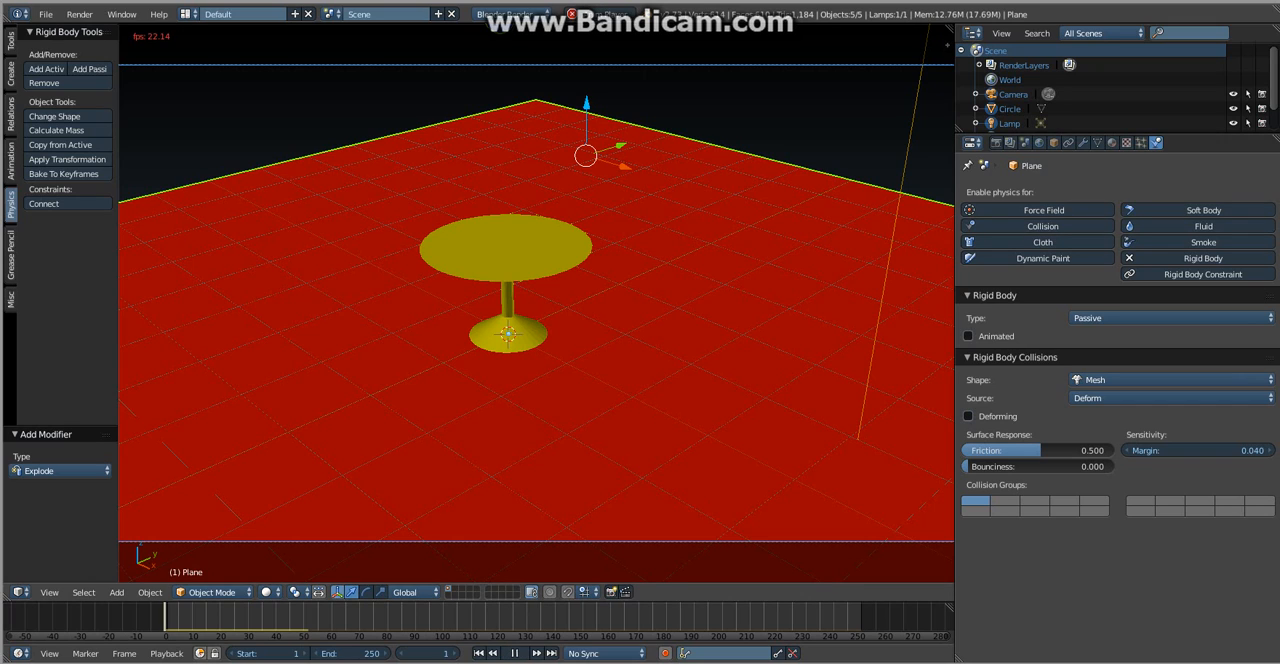
{"action": "key", "text": "alt+a"}
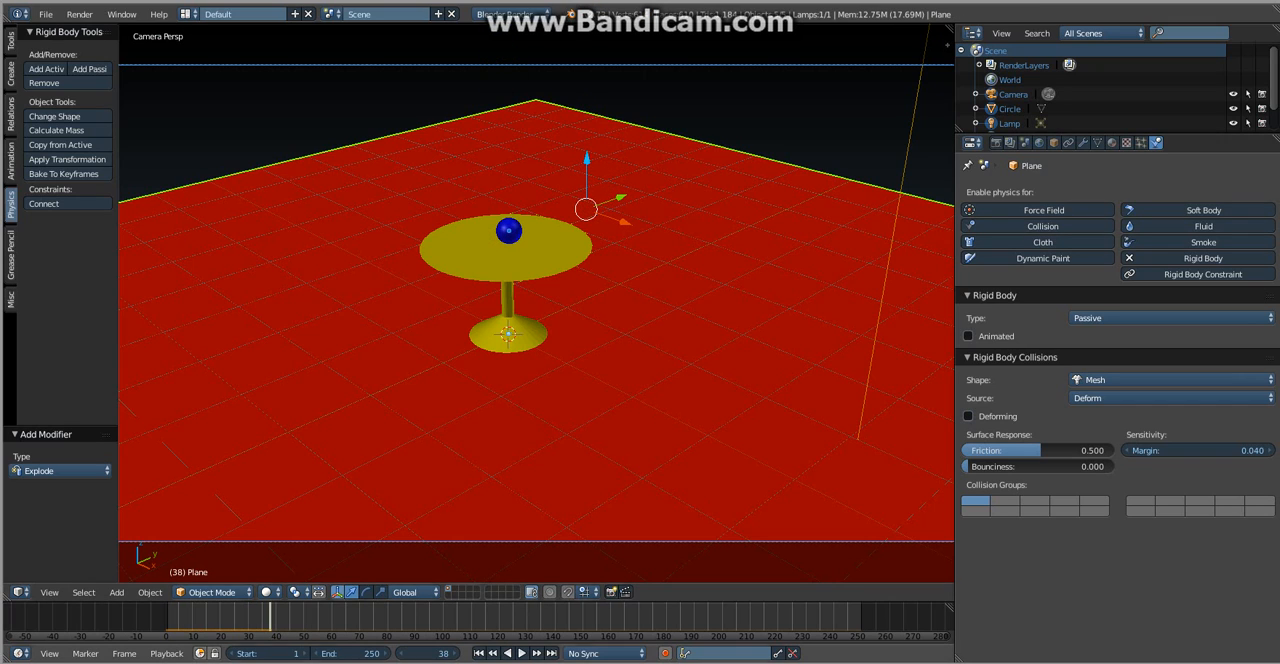
{"action": "left_click_drag", "start_coordinate": [260, 617], "coordinate": [163, 617]}
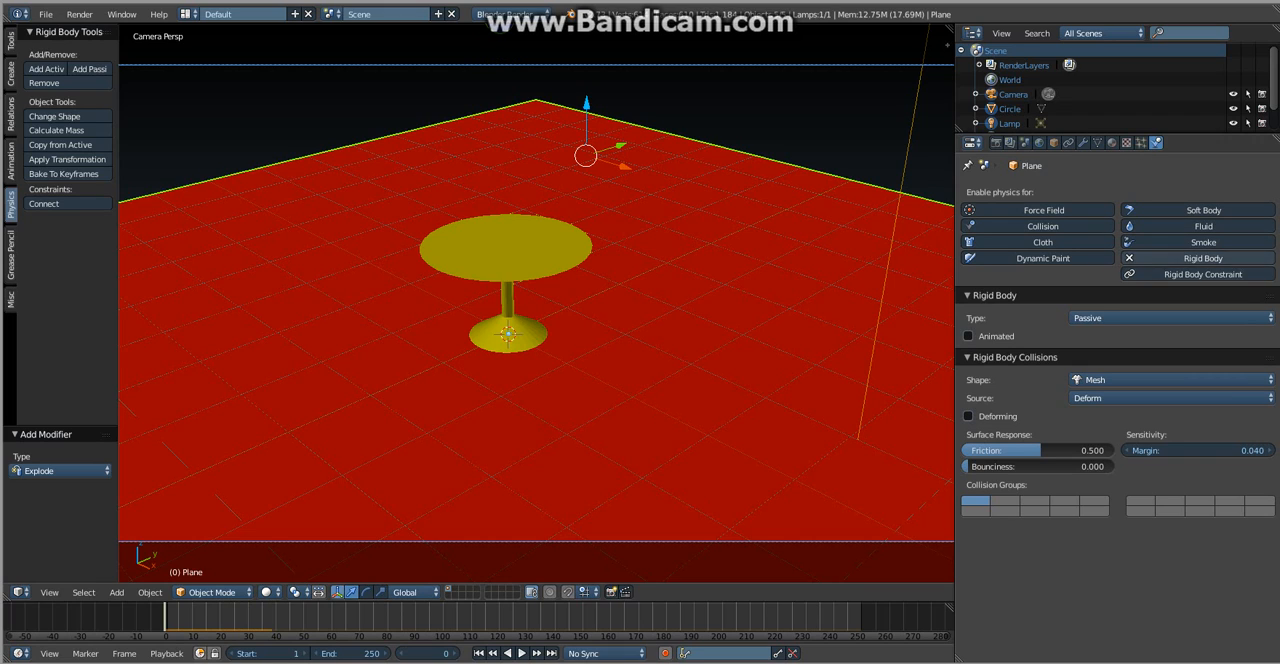
- Remove the Explode modifier from the floor plane and apply Quick Explode to the plane instead
{"action": "left_click", "coordinate": [1082, 143]}
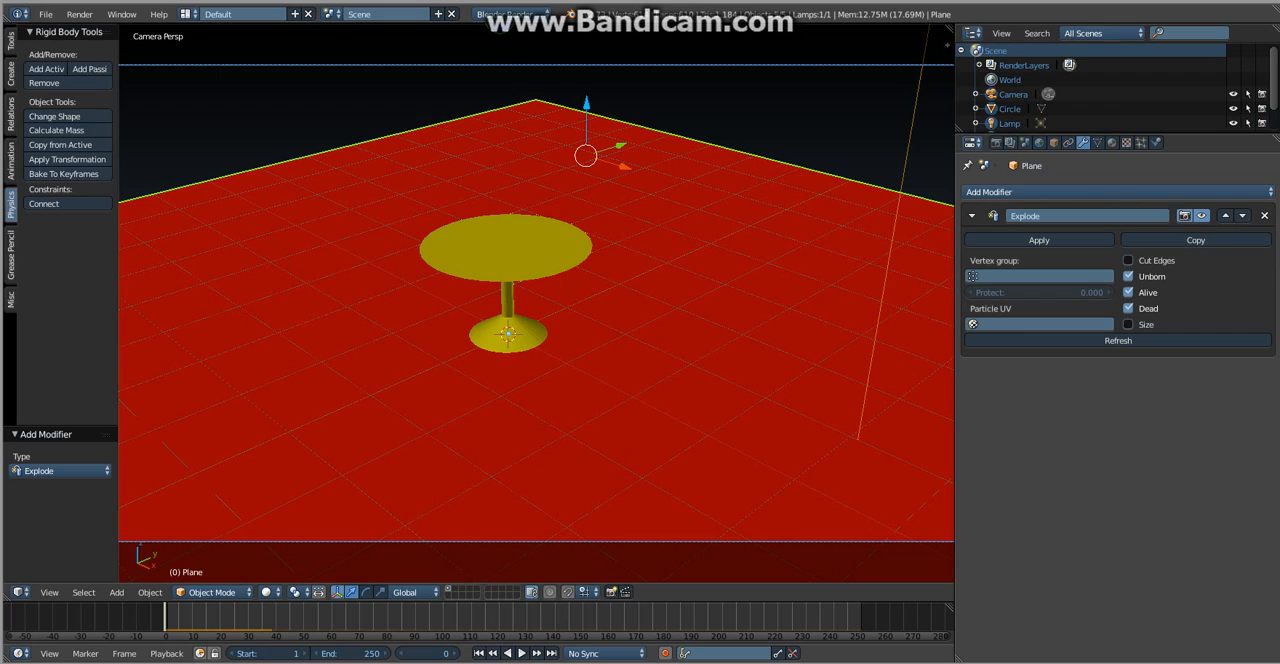
{"action": "left_click", "coordinate": [1264, 216]}
{"action": "key", "text": "space"}
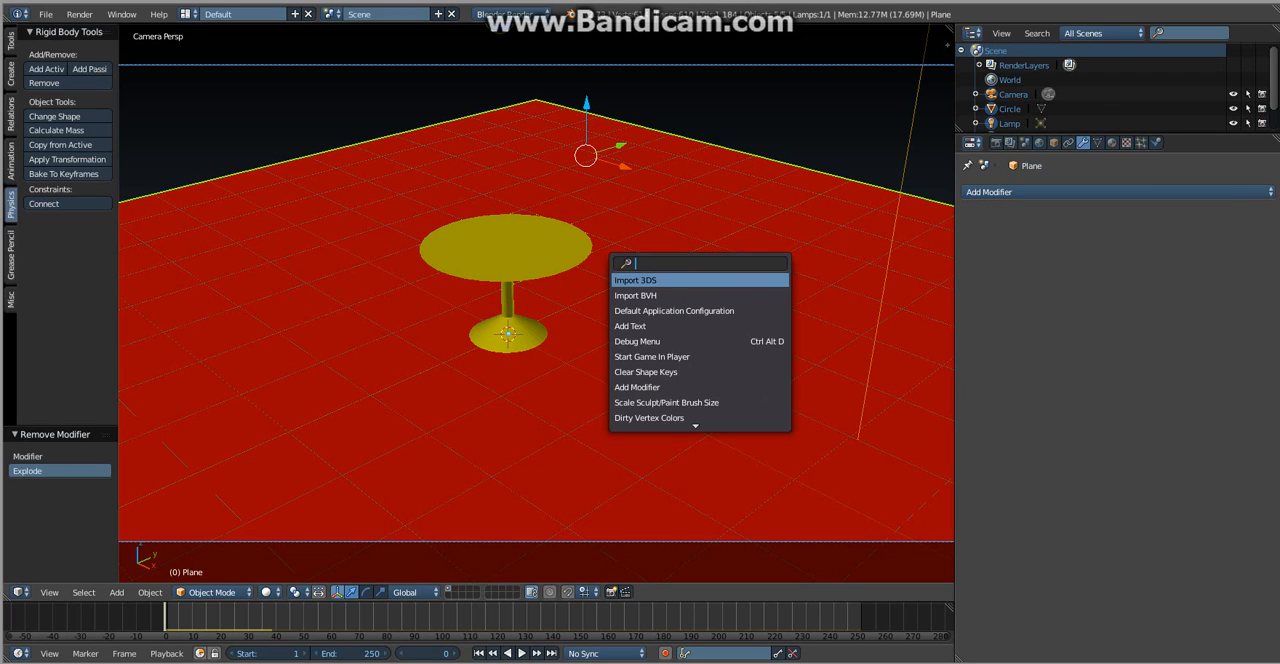
{"action": "type", "text": "qui"}
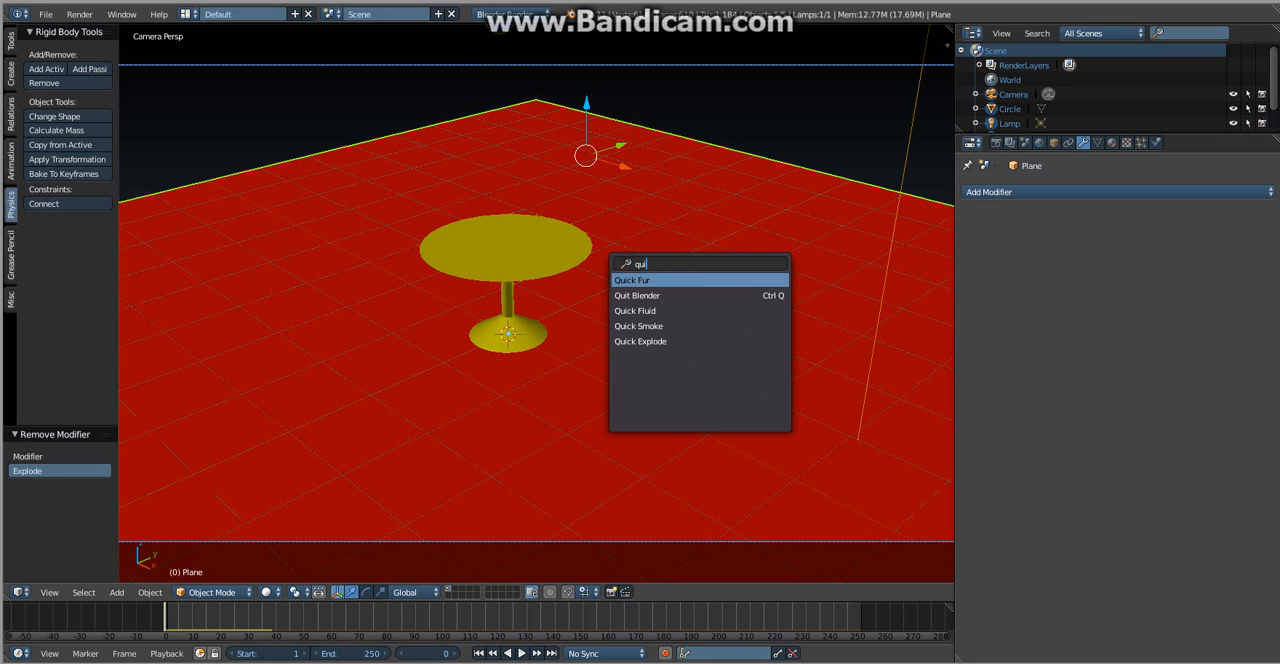
{"action": "key", "text": "Down"}
{"action": "key", "text": "Down"}
{"action": "key", "text": "Down"}
{"action": "key", "text": "Down"}
{"action": "key", "text": "Return"}
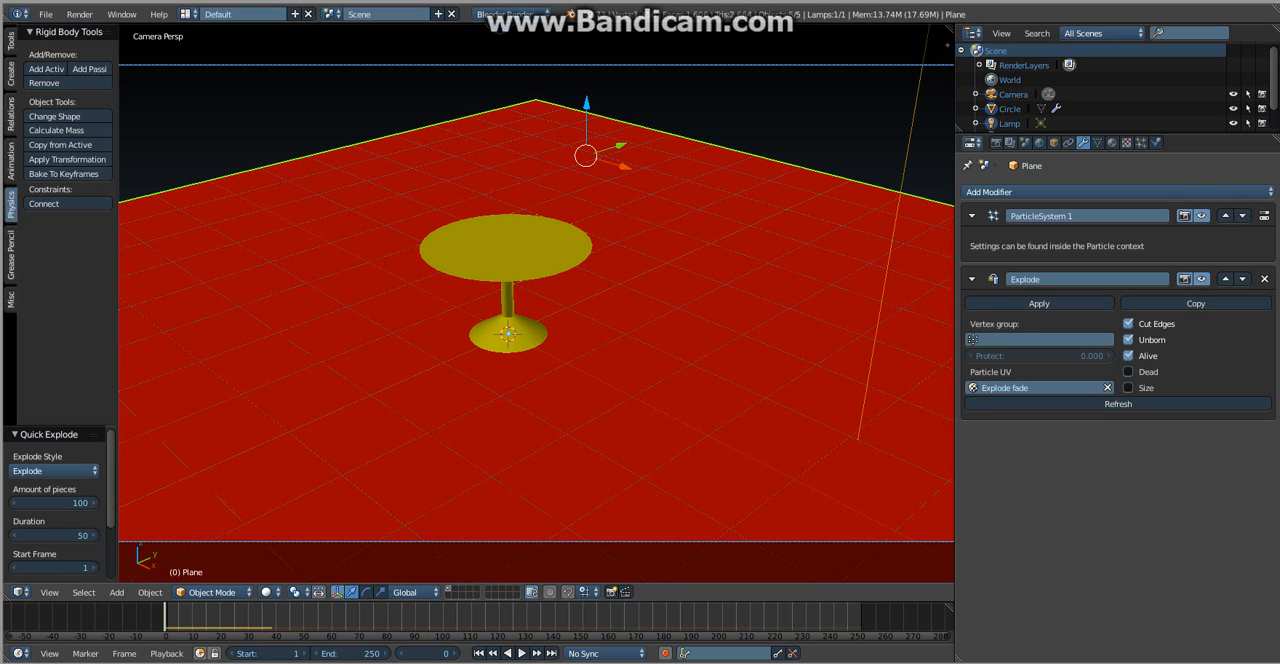
- Preview the floor plane's explosion, then undo back to the state where the sphere is the selected object
{"action": "left_click", "coordinate": [1127, 143]}
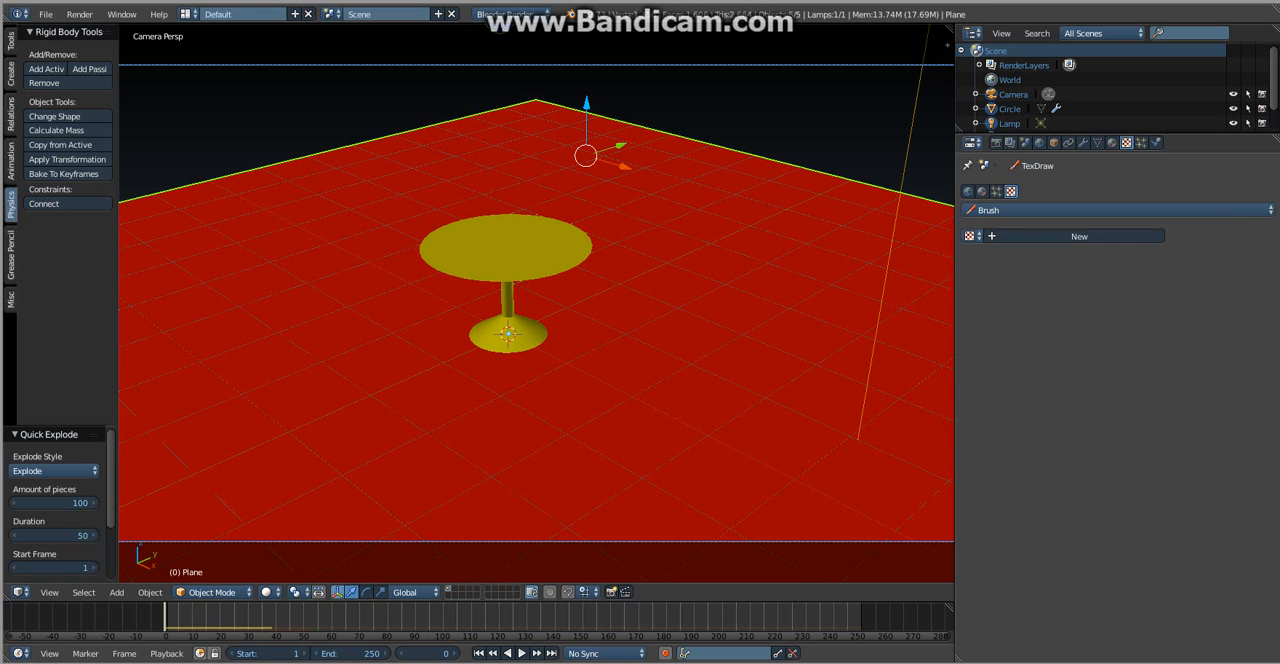
{"action": "left_click", "coordinate": [1141, 143]}
{"action": "key", "text": "alt+a"}
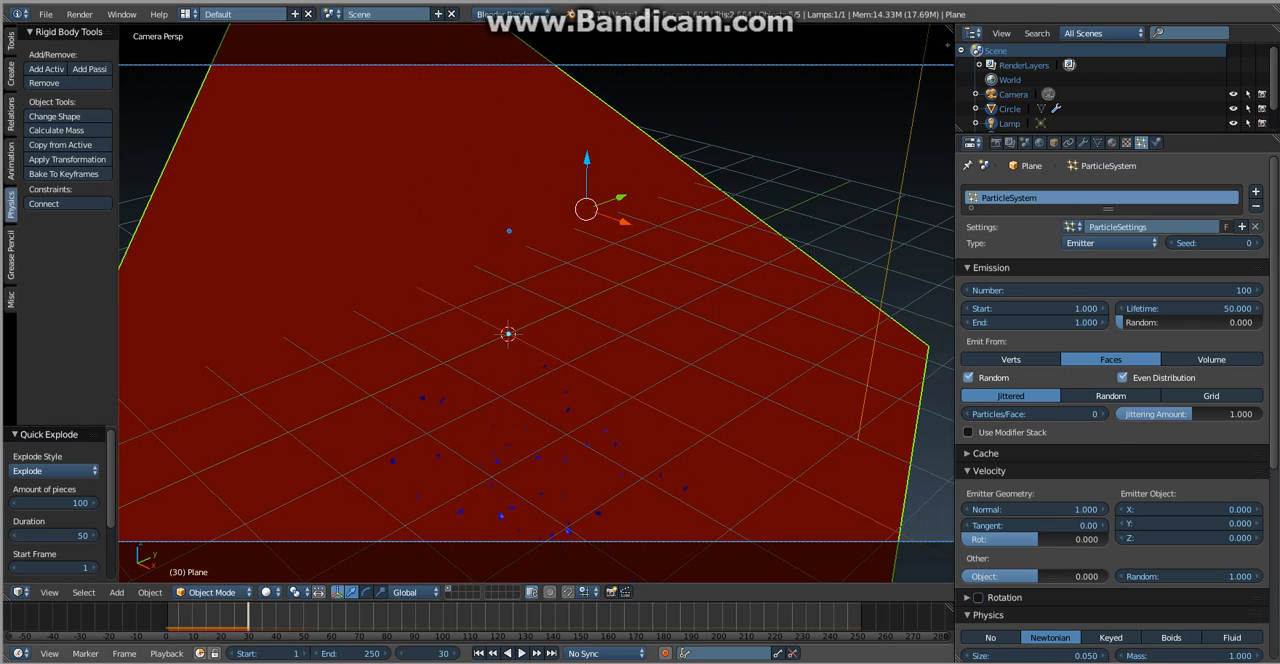
{"action": "key", "text": "Escape"}
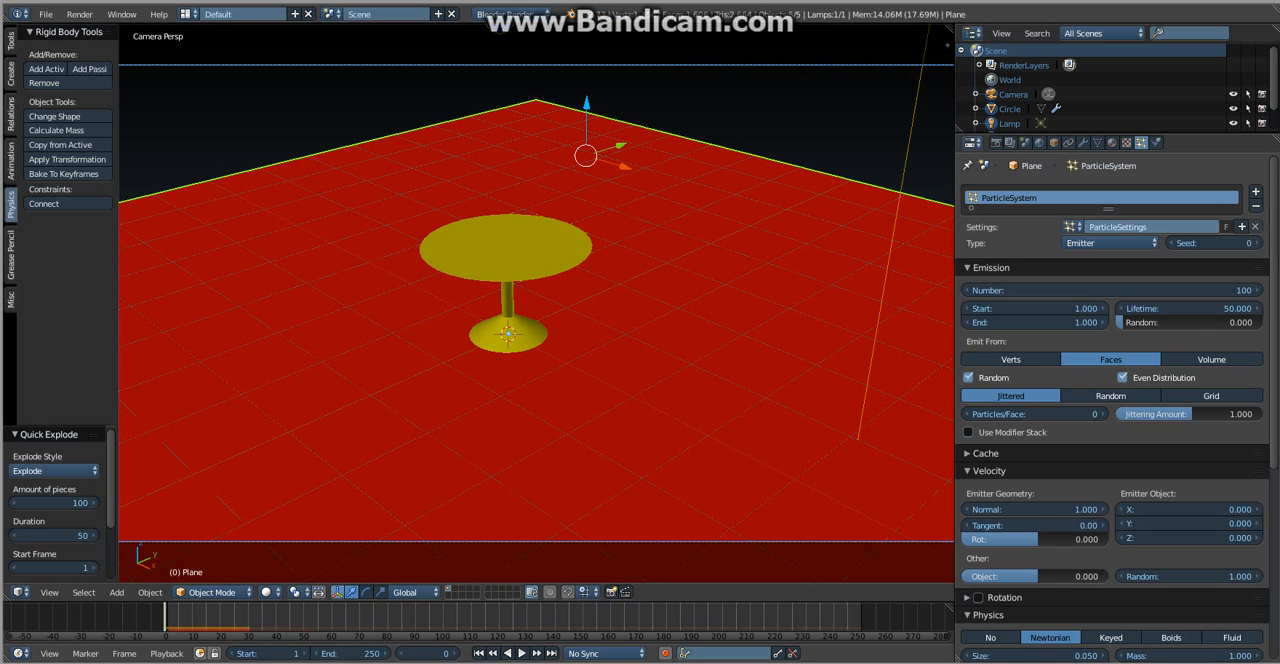
{"action": "key", "text": "ctrl+z"}
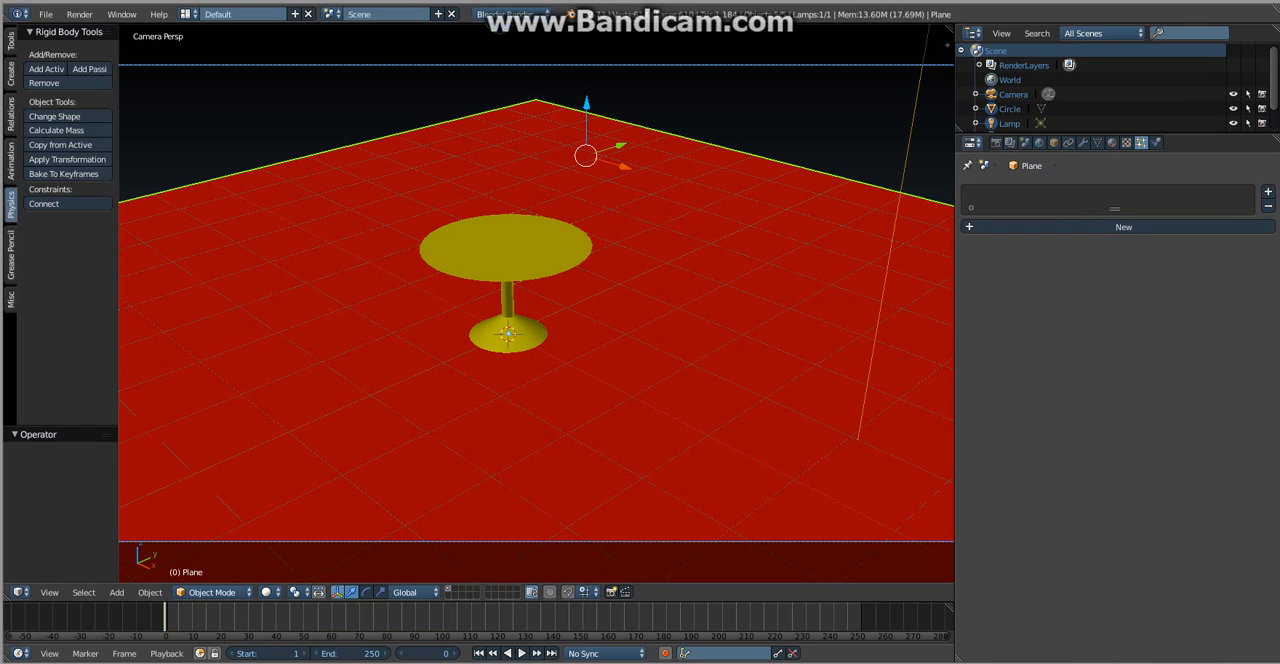
{"action": "key", "text": "ctrl+z"}
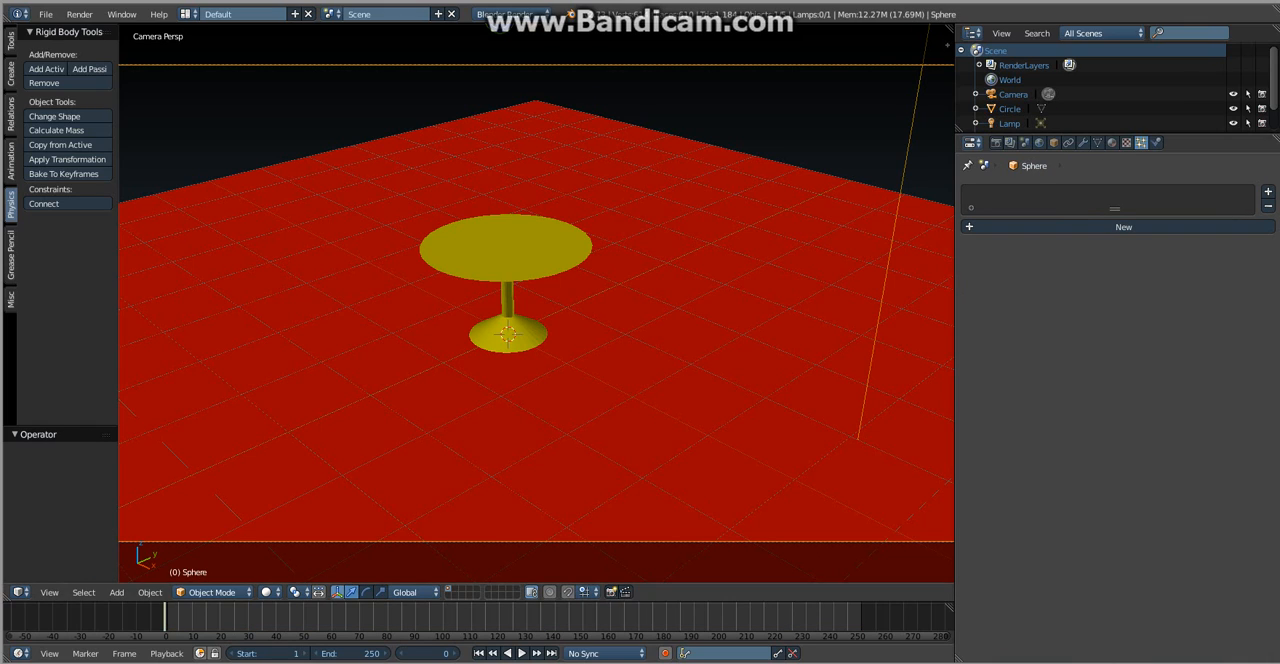
- Apply Quick Explode with its default settings to the selected sphere
{"action": "key", "text": "space"}
{"action": "type", "text": "qui"}
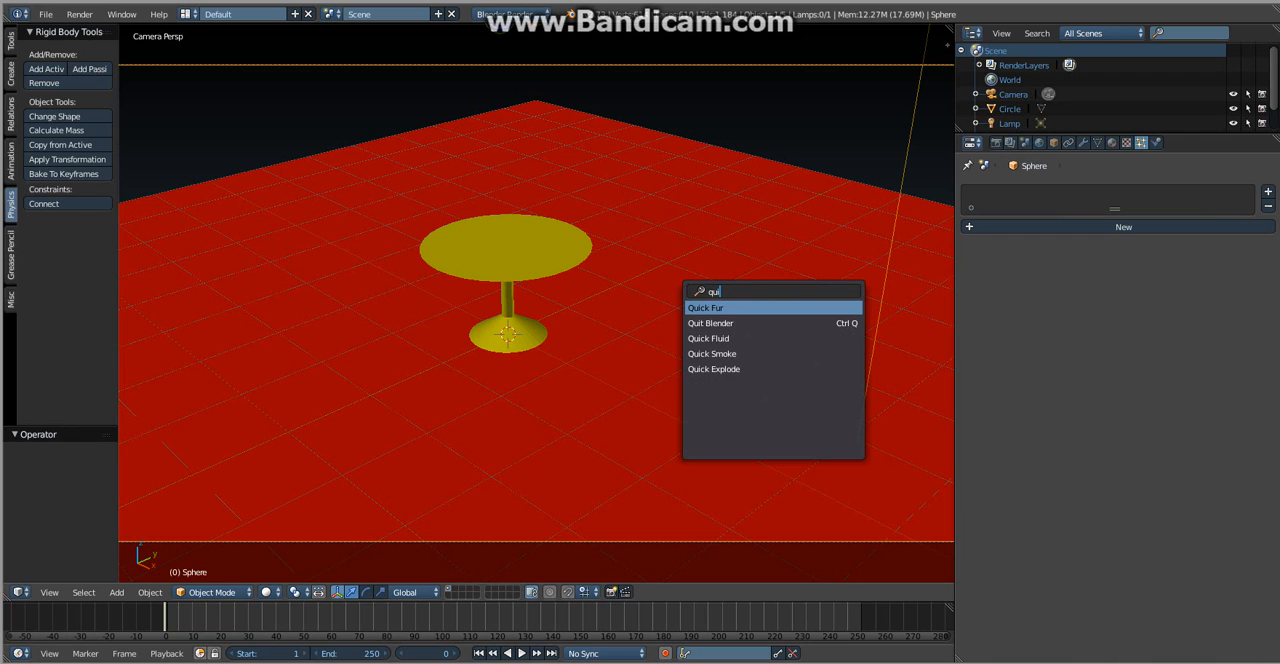
{"action": "key", "text": "Down"}
{"action": "key", "text": "Down"}
{"action": "key", "text": "Down"}
{"action": "key", "text": "Down"}
{"action": "key", "text": "Return"}
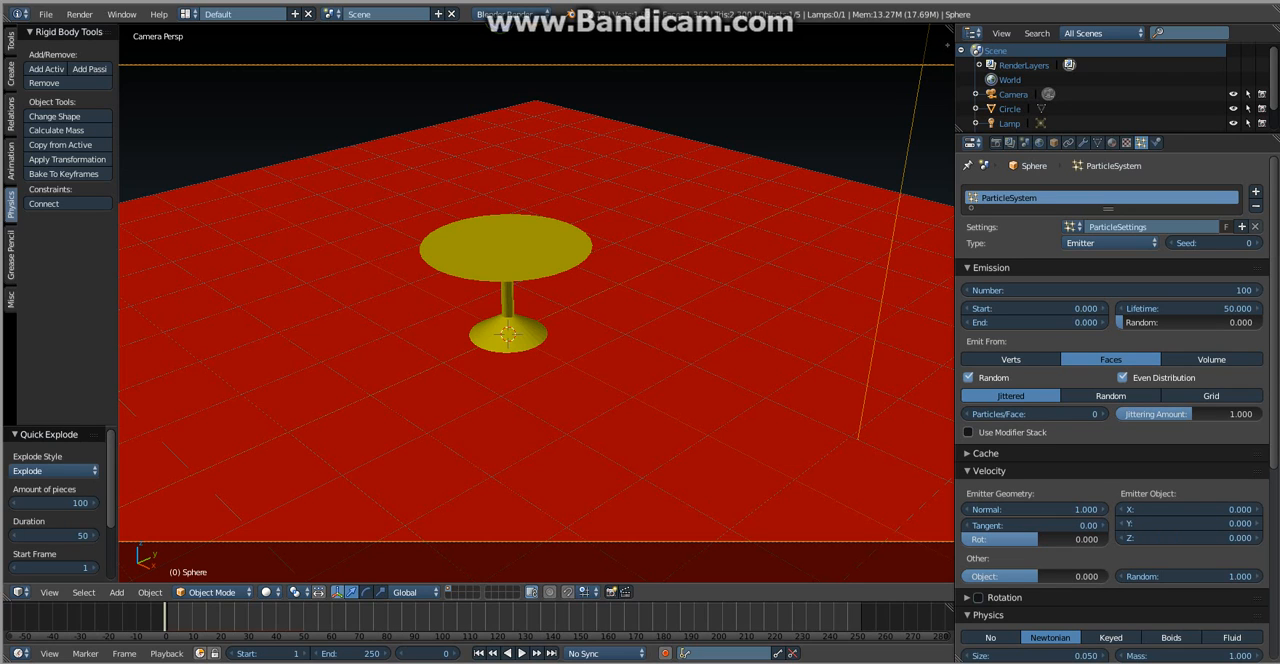
- Play the sphere's explosion, then step through the frames to frame 18, around where the sphere meets the tabletop
{"action": "key", "text": "alt+a"}
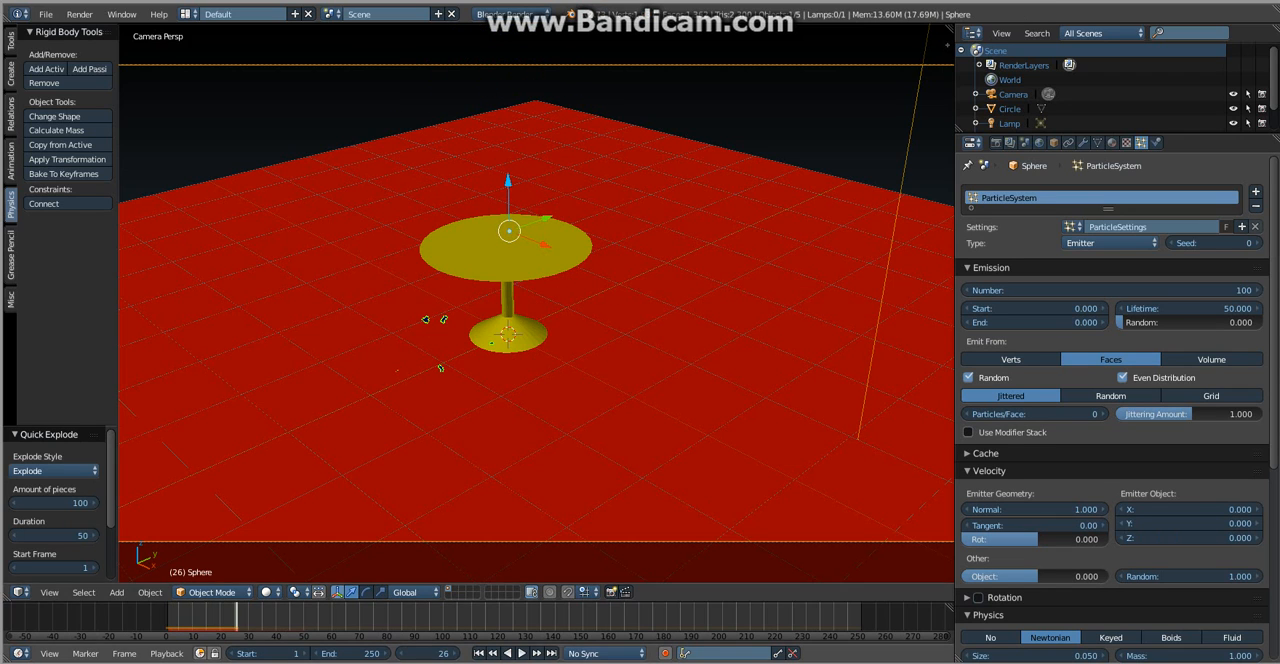
{"action": "key", "text": "Escape"}
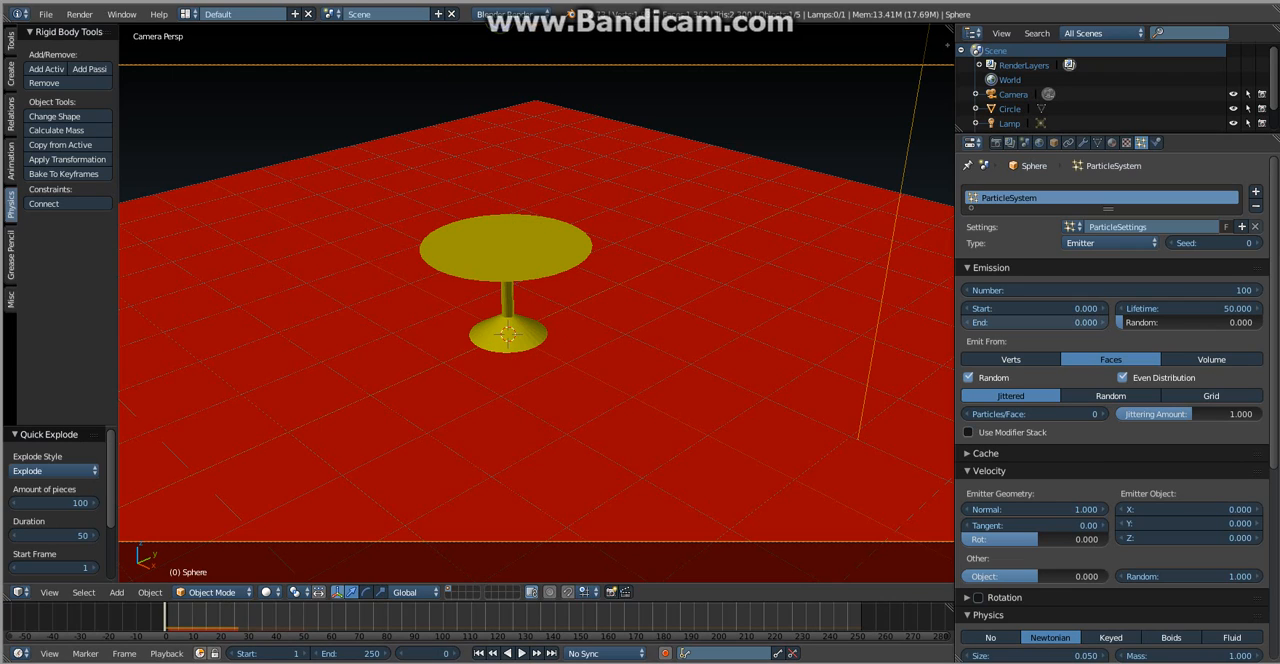
{"action": "key", "text": "alt+a"}
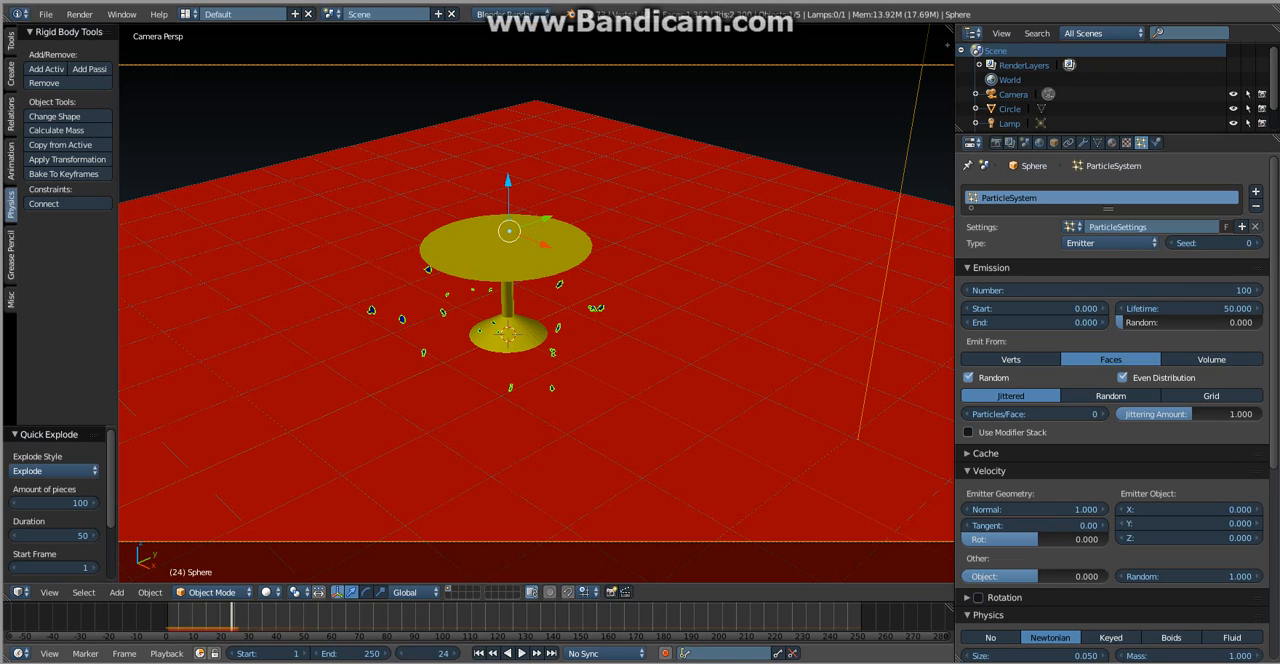
{"action": "key", "text": "Left"}
{"action": "key", "text": "Left"}
{"action": "key", "text": "Left"}
{"action": "key", "text": "Left"}
{"action": "key", "text": "Left"}
{"action": "key", "text": "Left"}
{"action": "key", "text": "Left"}
{"action": "key", "text": "Left"}
{"action": "key", "text": "Left"}
{"action": "key", "text": "Left"}
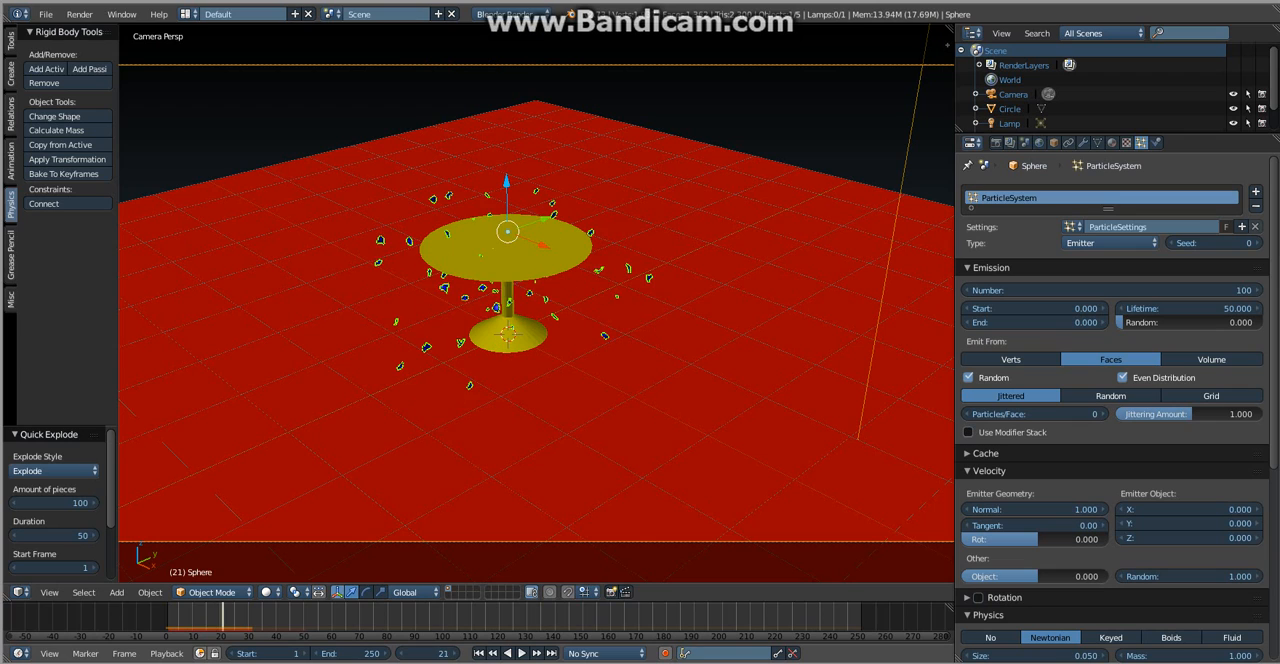
{"action": "key", "text": "Left"}
{"action": "key", "text": "Left"}
{"action": "key", "text": "Left"}
{"action": "key", "text": "Left"}
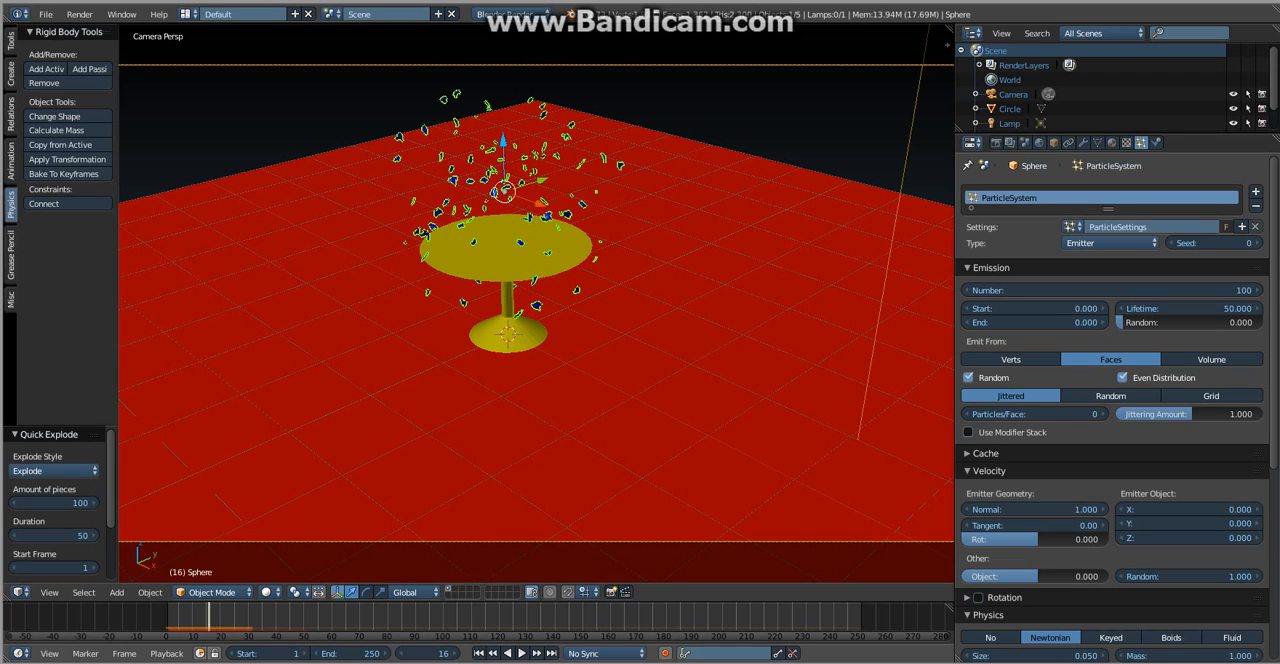
{"action": "key", "text": "Right"}
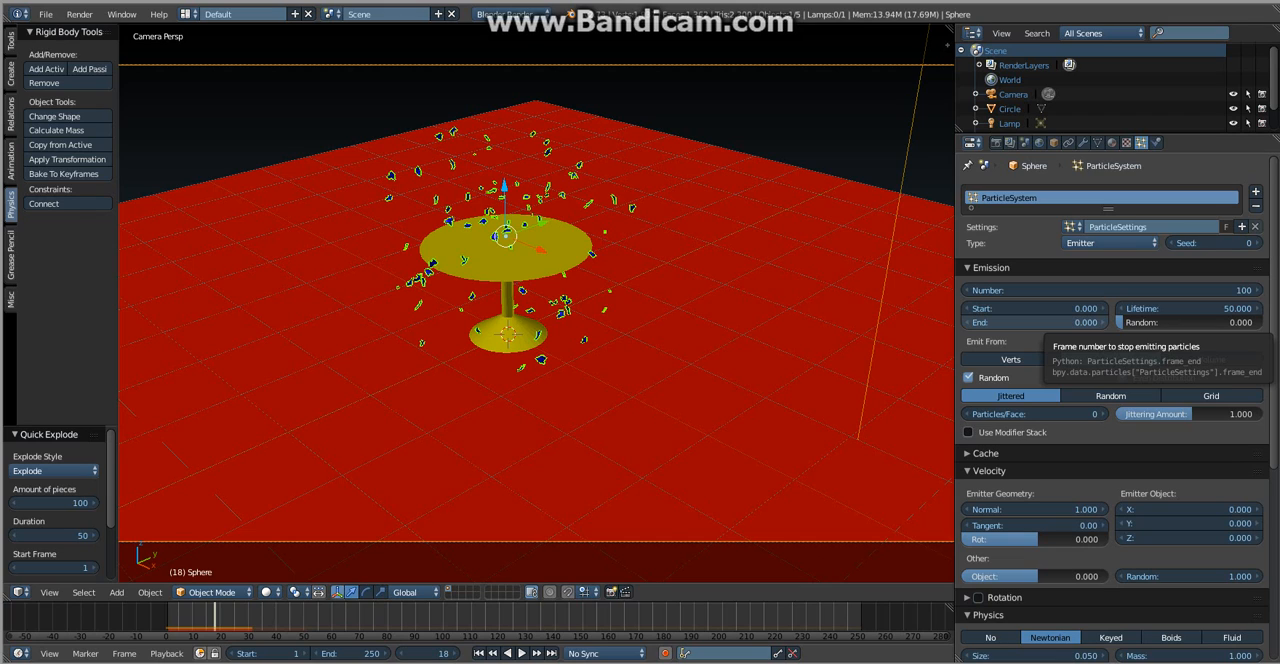
- Rewind to frame 0 and try to set the start of the sphere's particle emission to frame 18
{"action": "left_click", "coordinate": [1036, 308]}
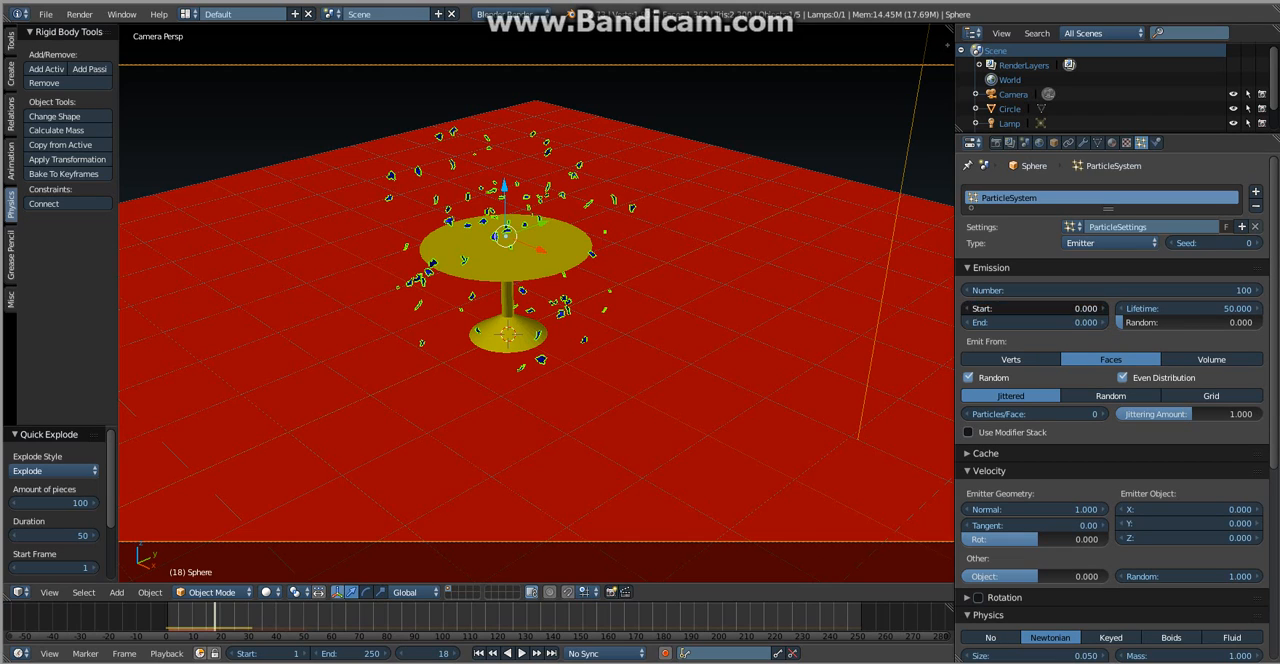
{"action": "key", "text": "Return"}
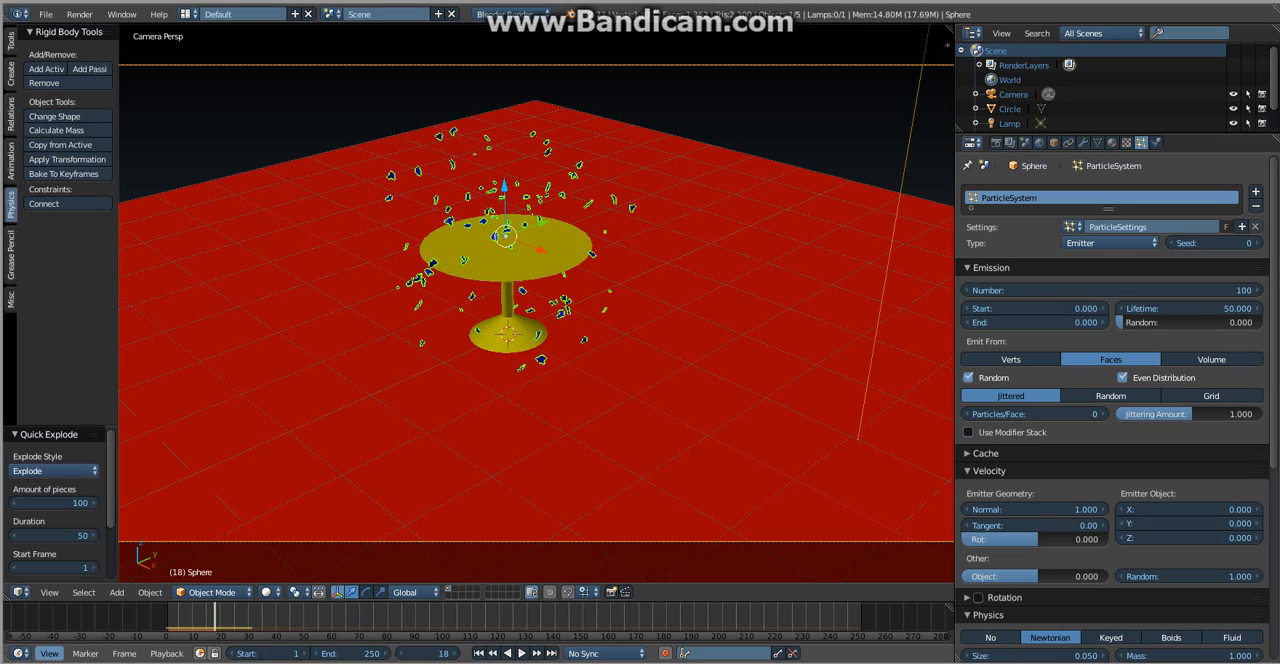
{"action": "left_click_drag", "start_coordinate": [215, 618], "coordinate": [166, 618]}
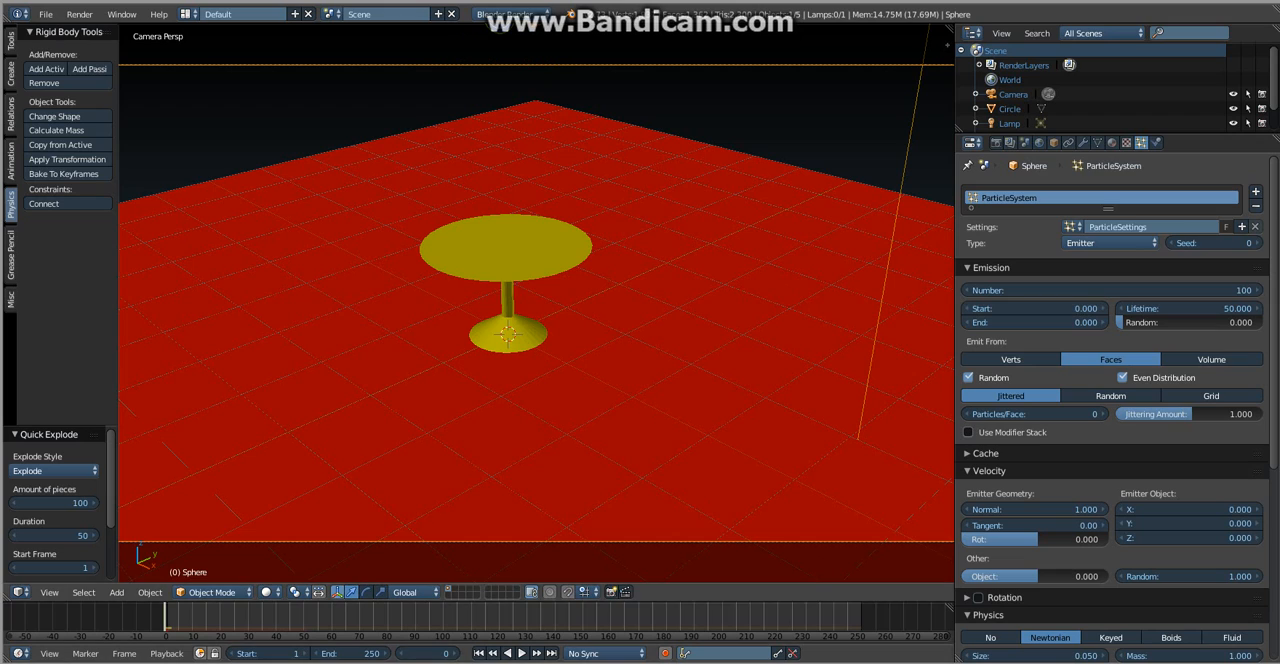
{"action": "left_click", "coordinate": [1036, 309]}
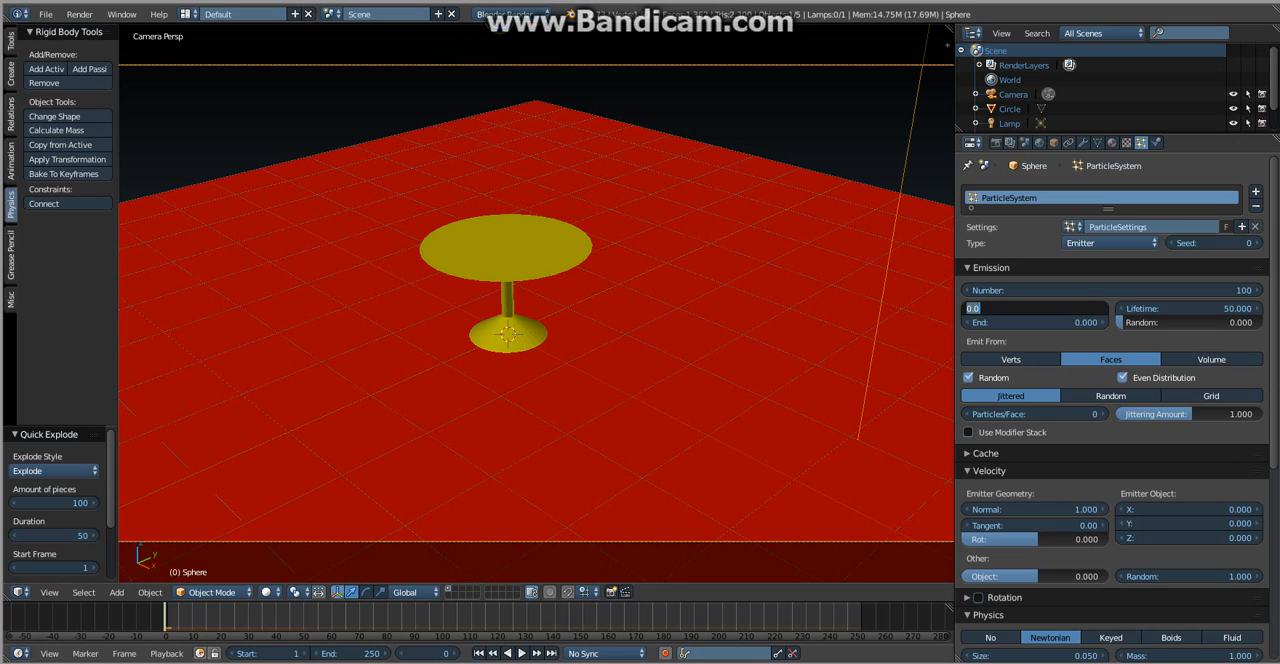
{"action": "type", "text": "18"}
{"action": "key", "text": "Escape"}
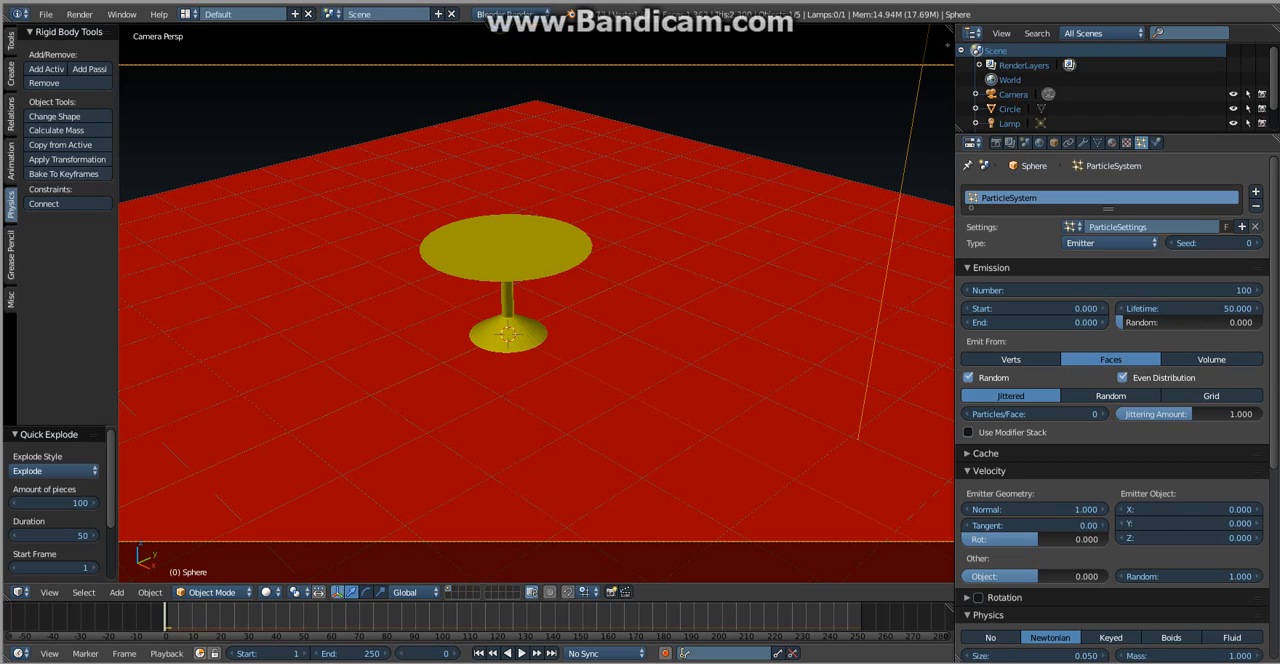
{"action": "left_click", "coordinate": [1157, 143]}
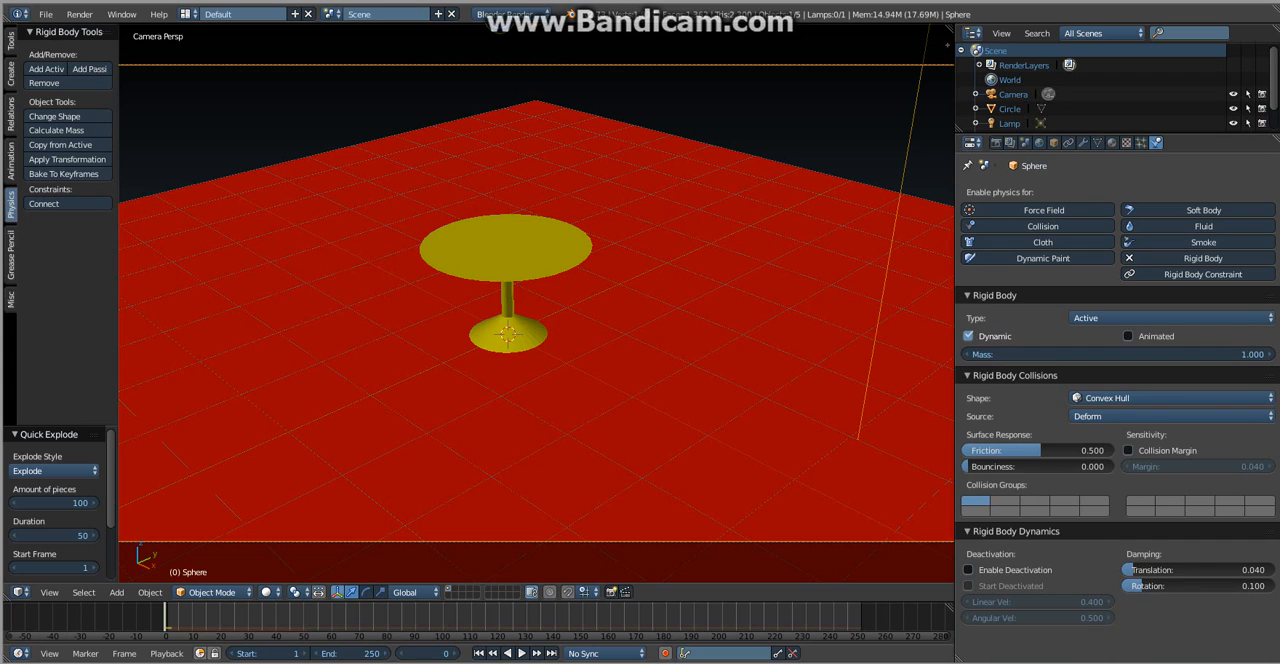
{"action": "left_click", "coordinate": [1141, 143]}
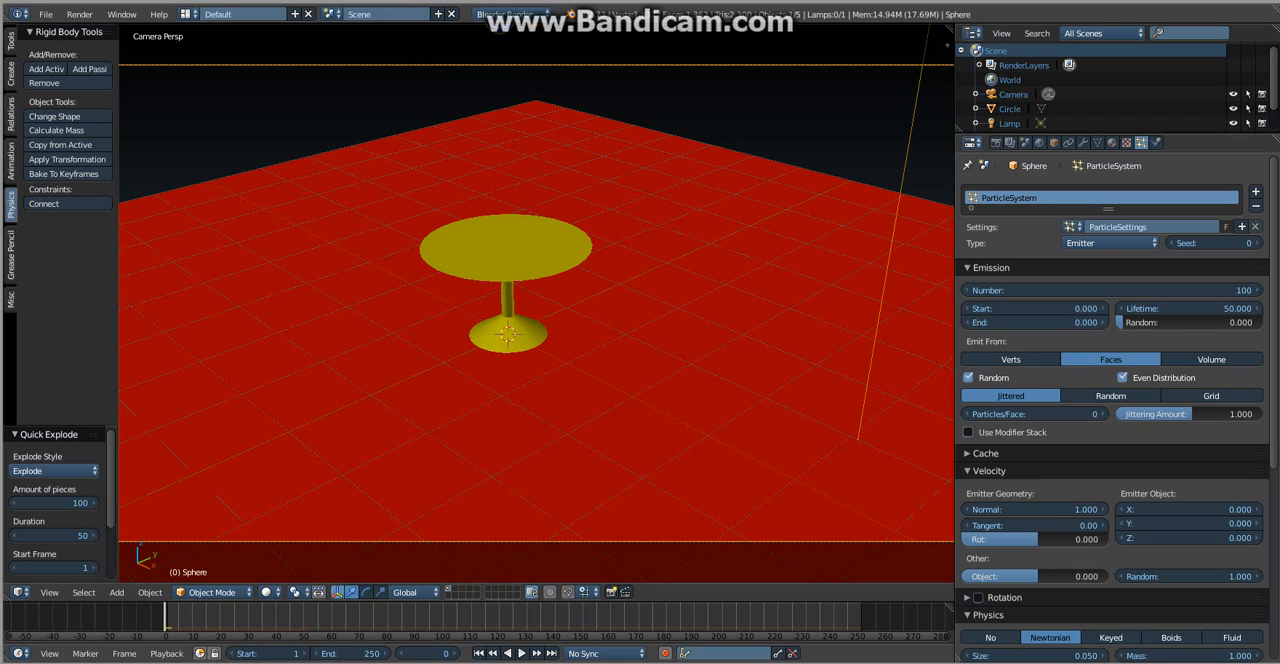
- Set the sphere's particle emission to end at frame 40 and start at frame 18
{"action": "left_click", "coordinate": [1035, 323]}
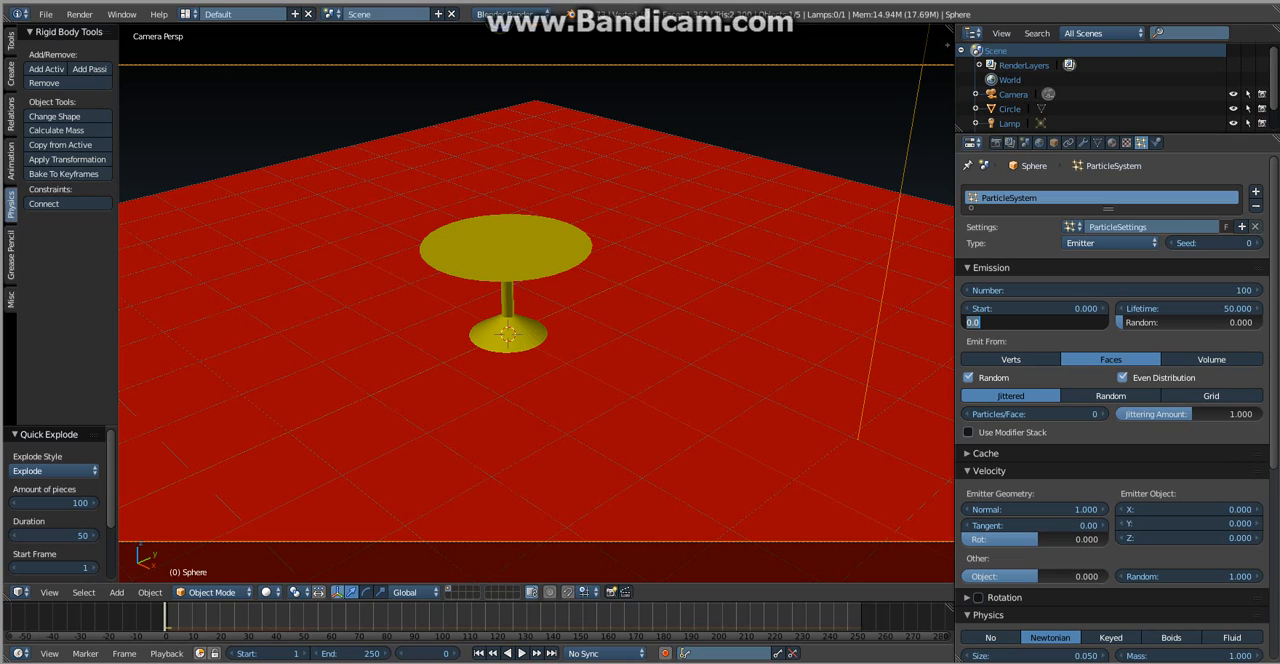
{"action": "type", "text": "40"}
{"action": "key", "text": "Return"}
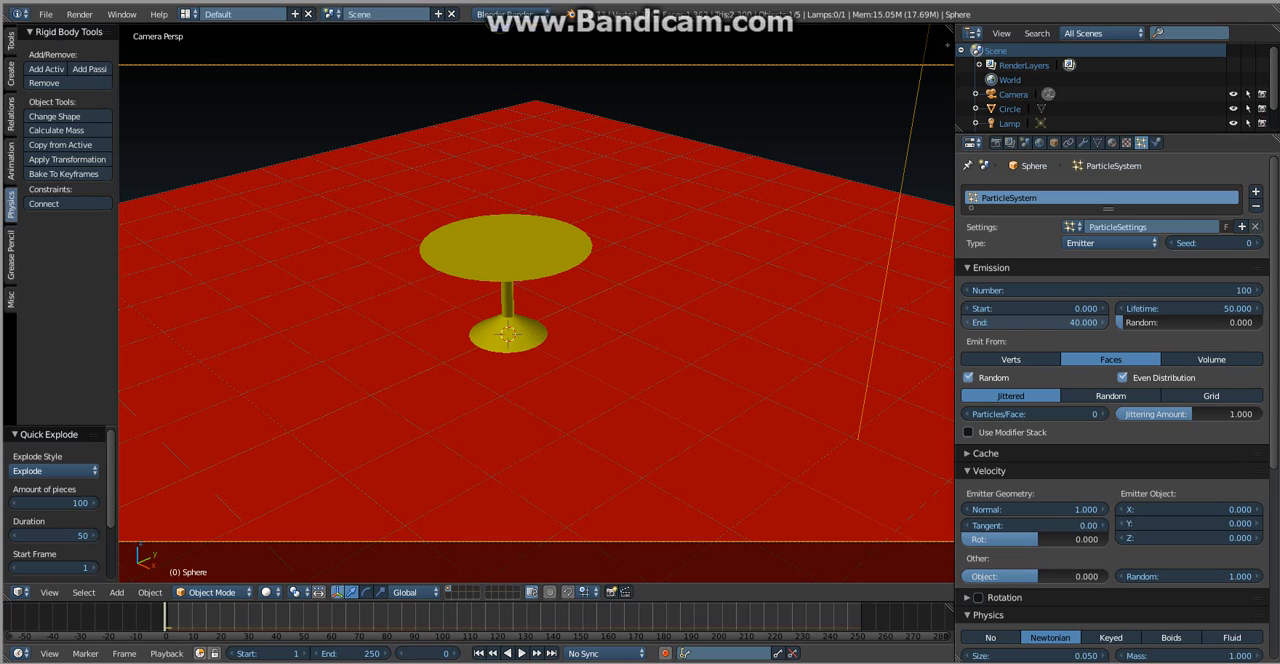
{"action": "left_click", "coordinate": [1035, 309]}
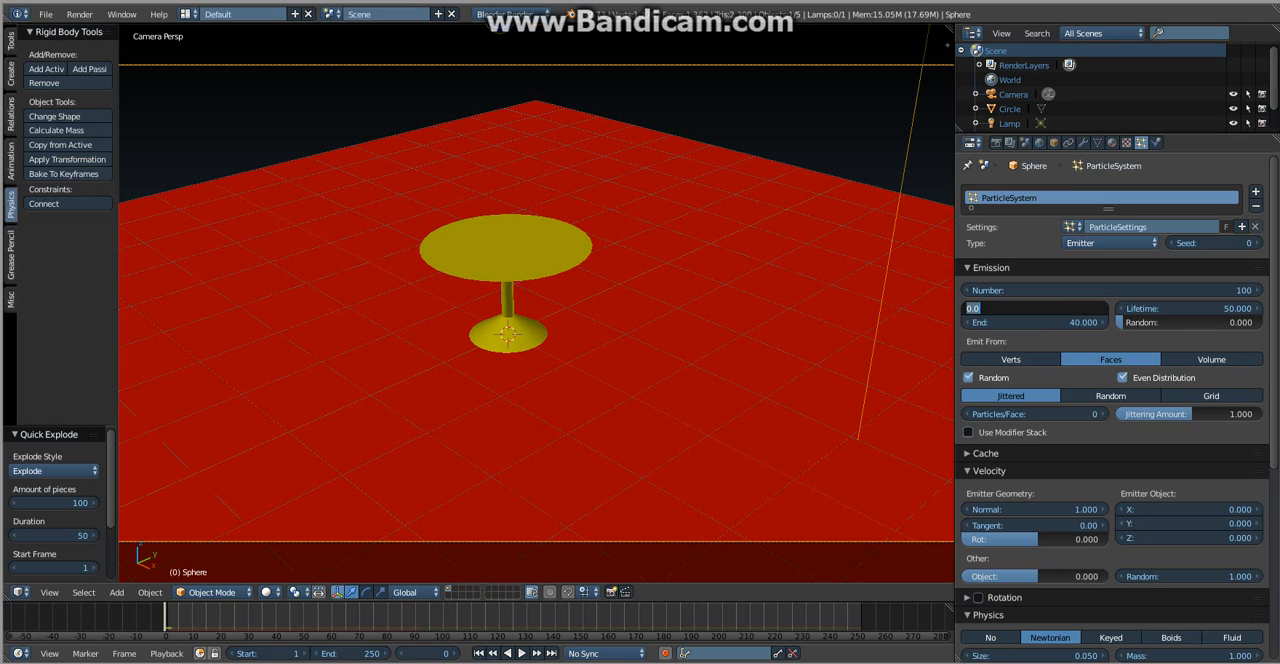
{"action": "type", "text": "18"}
{"action": "key", "text": "Return"}
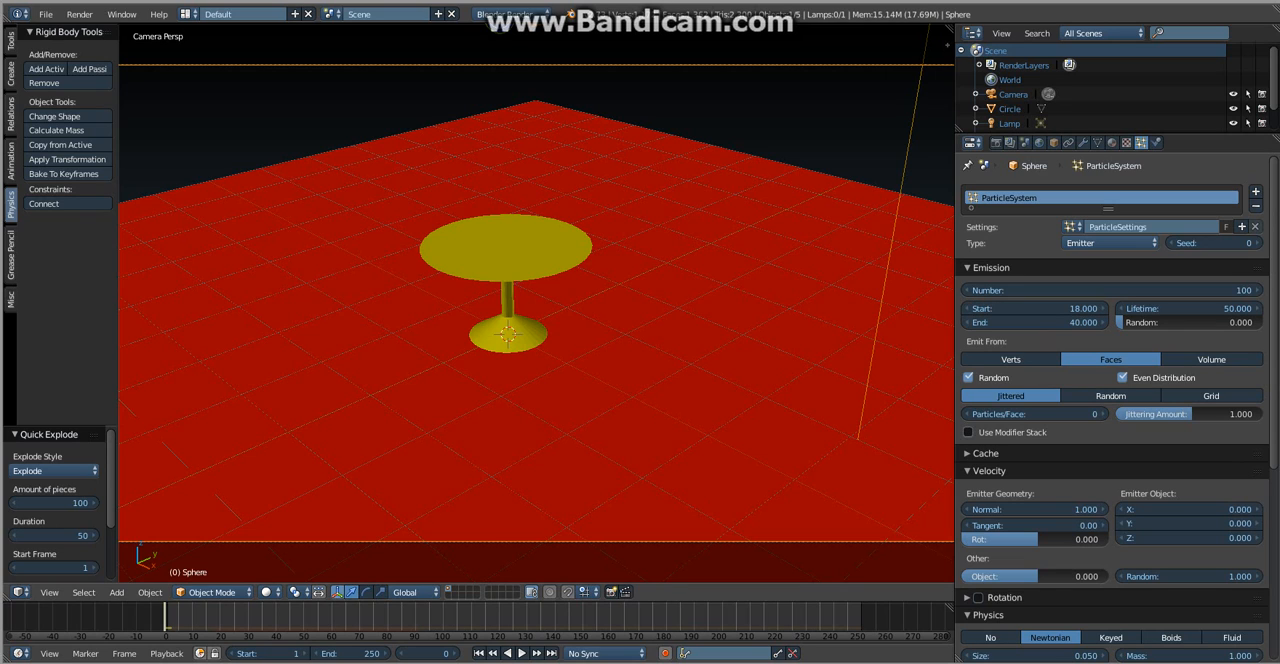
- Play the sphere's fall and explosion with the new emission range, then return the timeline to frame 18
{"action": "key", "text": "alt+a"}
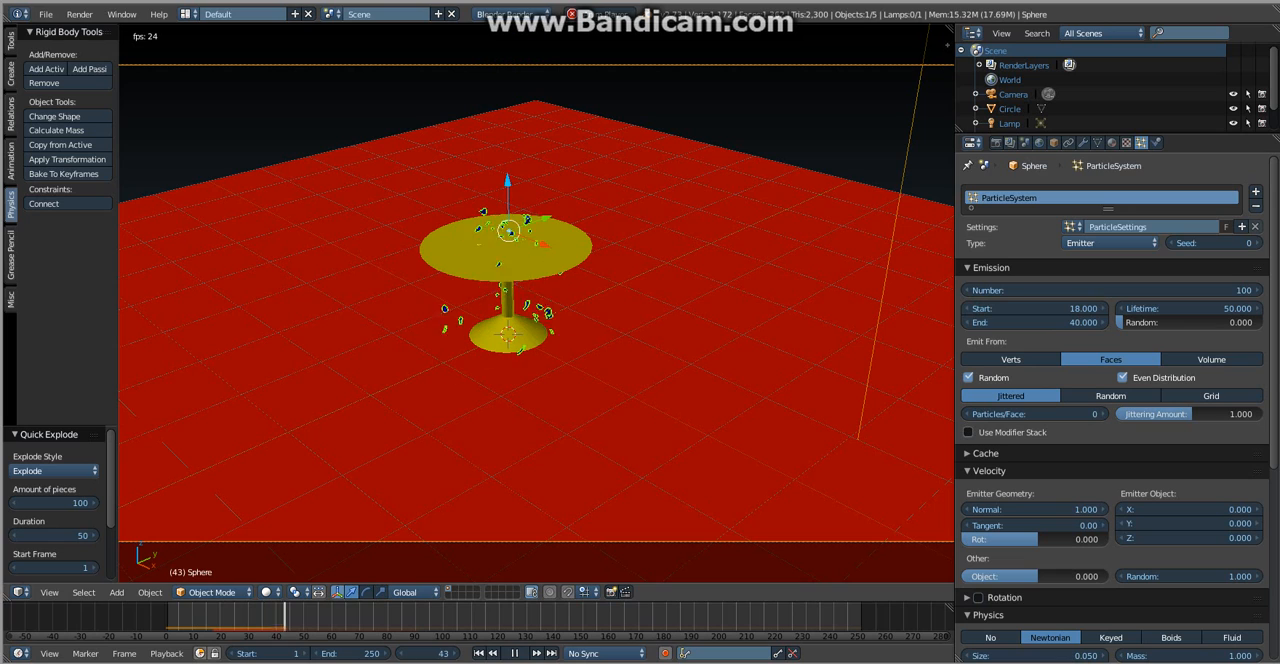
{"action": "key", "text": "alt+a"}
{"action": "left_click_drag", "start_coordinate": [290, 617], "coordinate": [215, 617]}
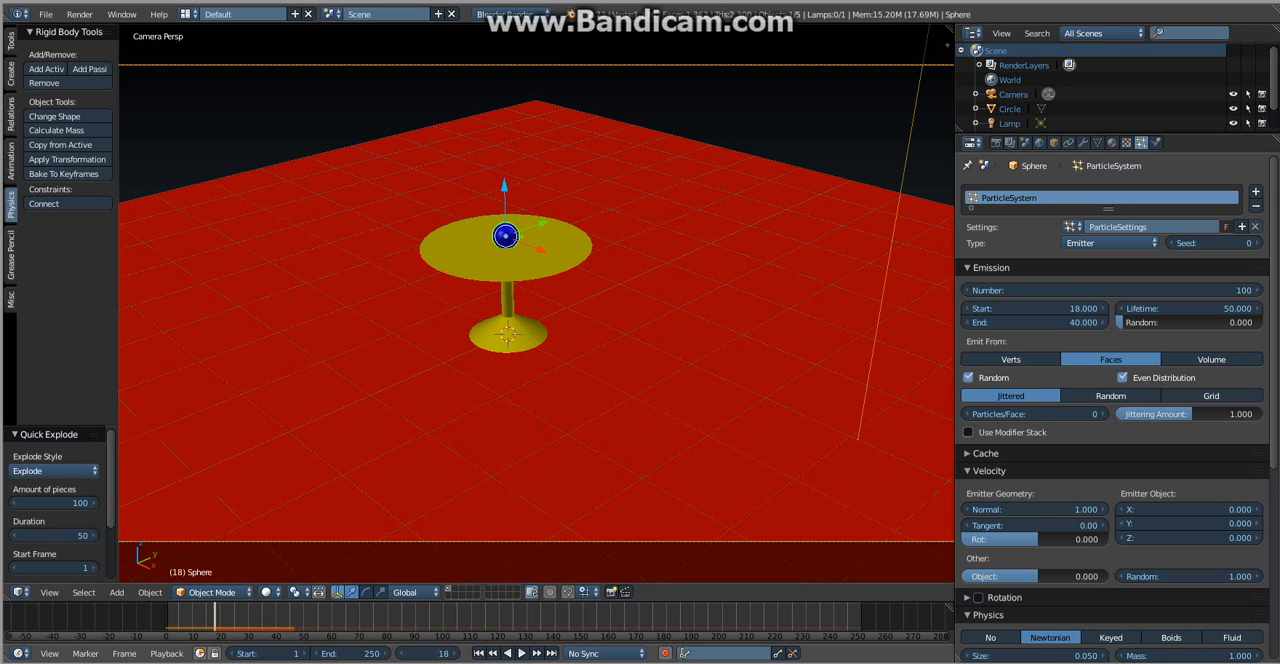
- Step back and forth through the frames around frame 18 to examine when the sphere touches the tabletop
{"action": "key", "text": "Left"}
{"action": "key", "text": "Right"}
{"action": "key", "text": "Right"}
{"action": "key", "text": "Left"}
{"action": "key", "text": "Left"}
{"action": "key", "text": "Right"}
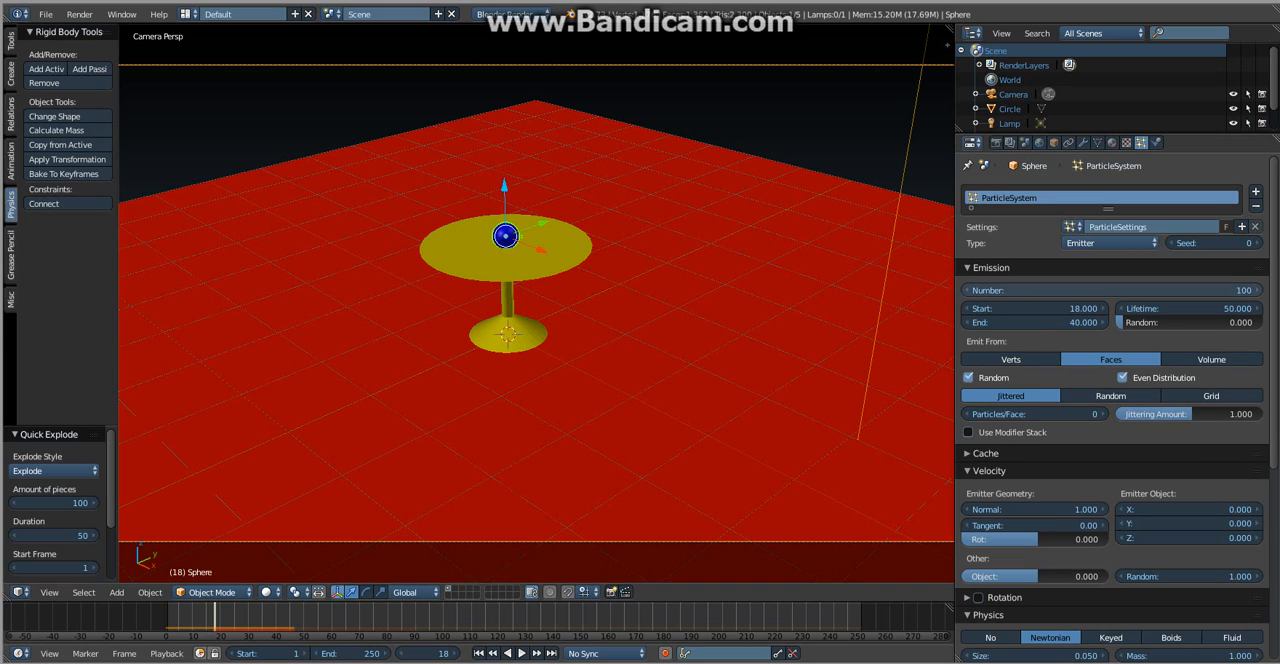
- Set the sphere's particle emission to end at frame 18 and start at frame 16
{"action": "left_click", "coordinate": [1035, 323]}
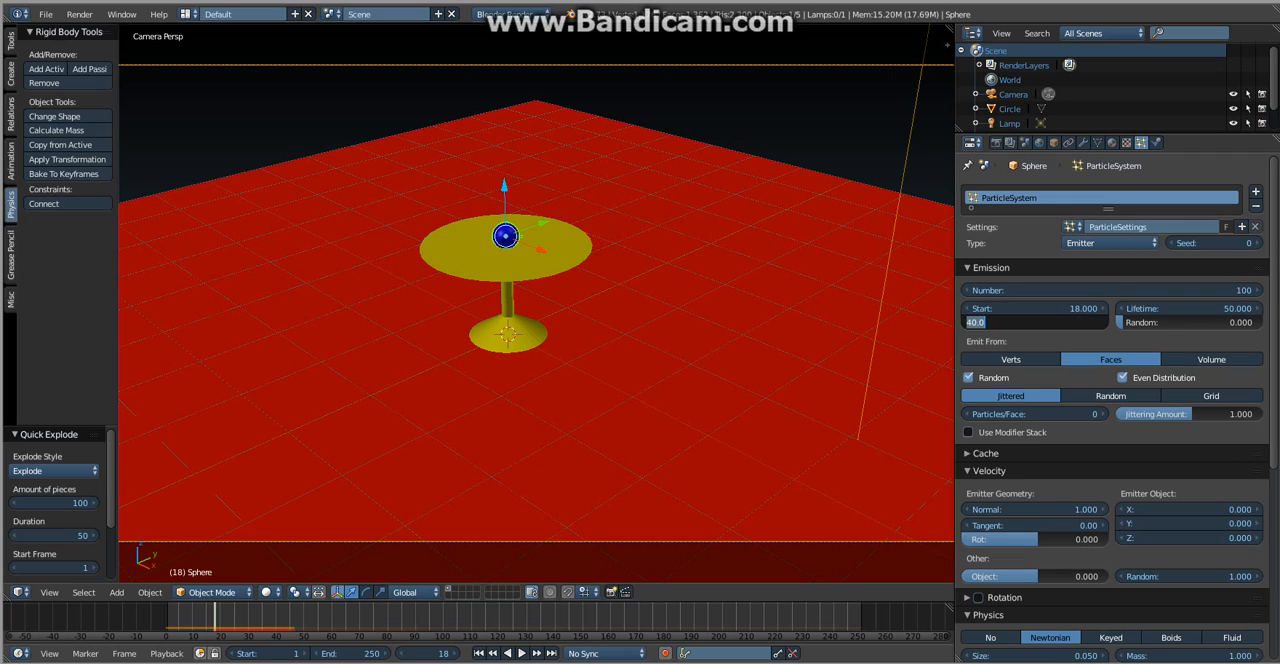
{"action": "type", "text": "18"}
{"action": "key", "text": "Return"}
{"action": "left_click", "coordinate": [1035, 309]}
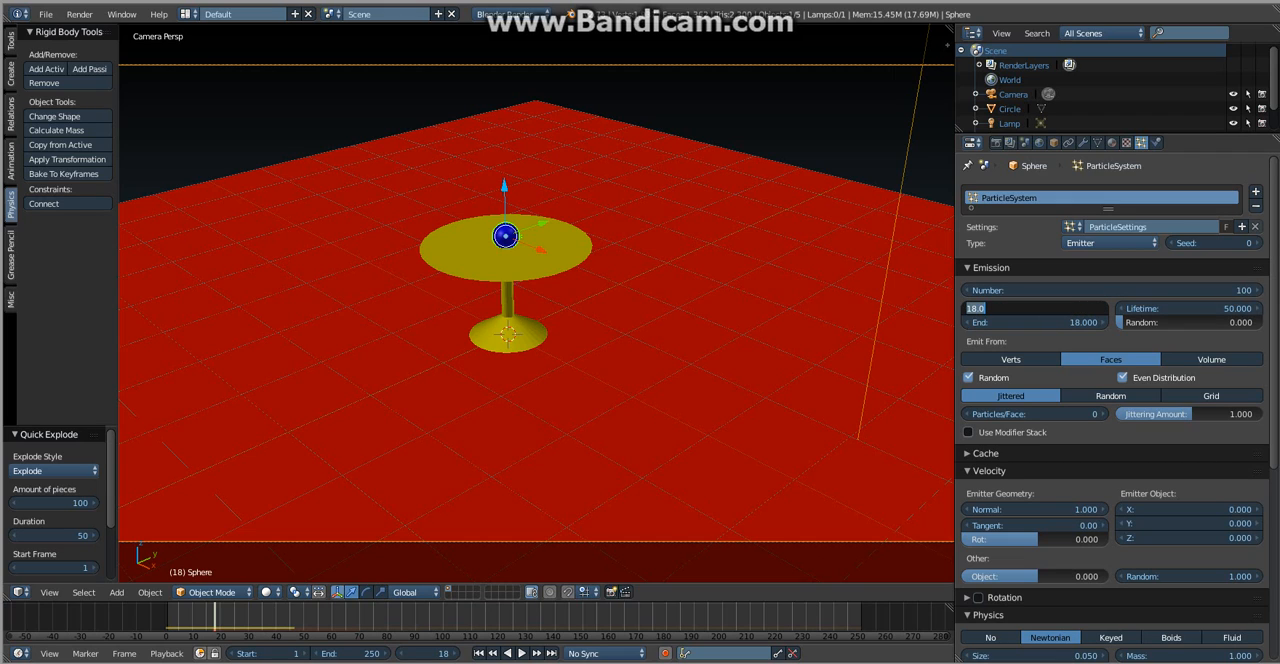
{"action": "type", "text": "16"}
{"action": "key", "text": "Return"}
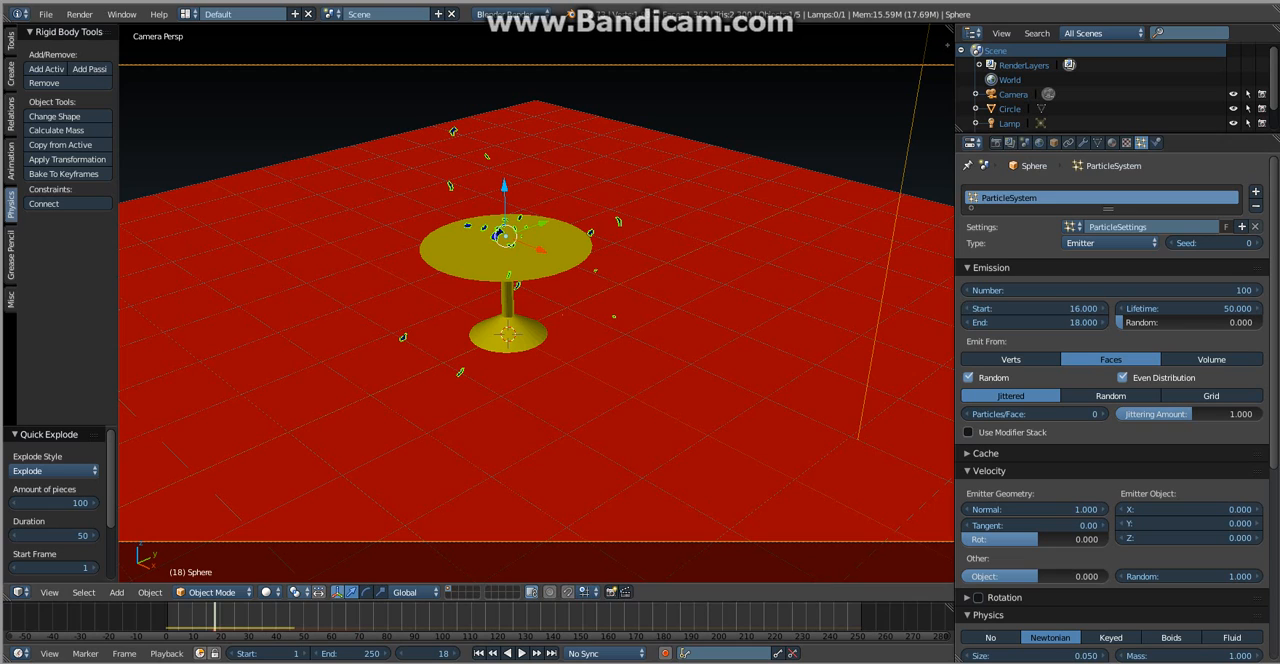
- Play the sphere's fall and explosion from frame 0 with the shortened emission range, and rewind to frame 0
{"action": "left_click_drag", "start_coordinate": [214, 617], "coordinate": [168, 617]}
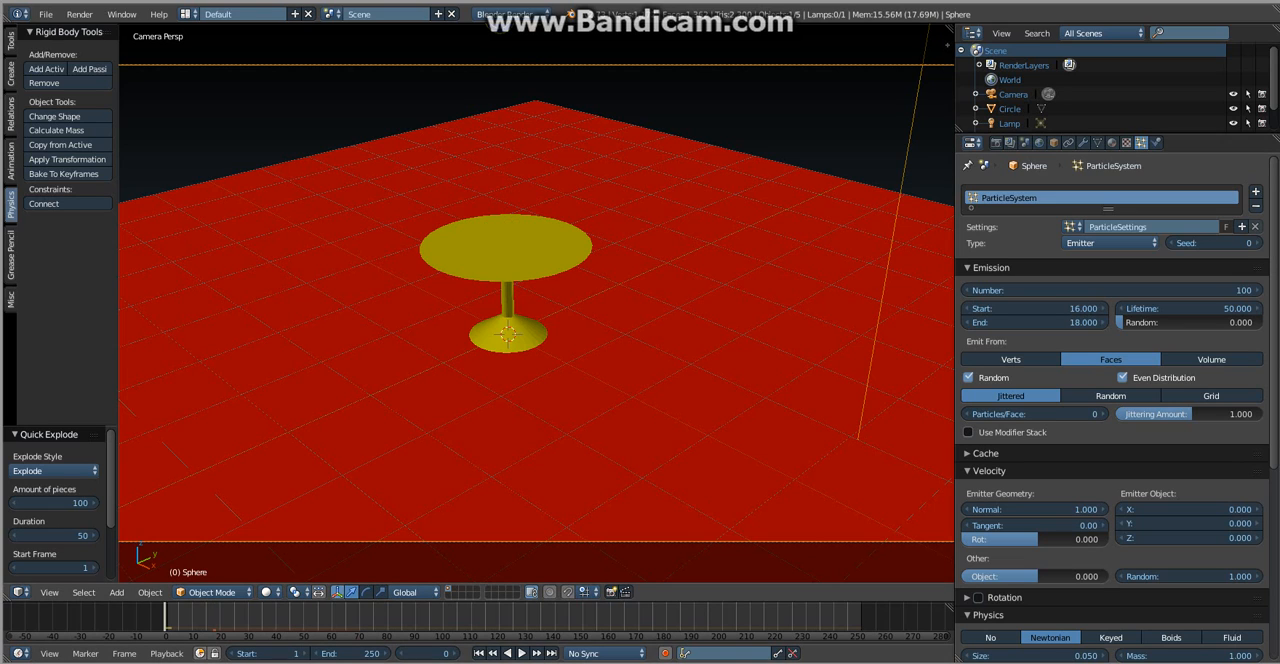
{"action": "key", "text": "alt+a"}
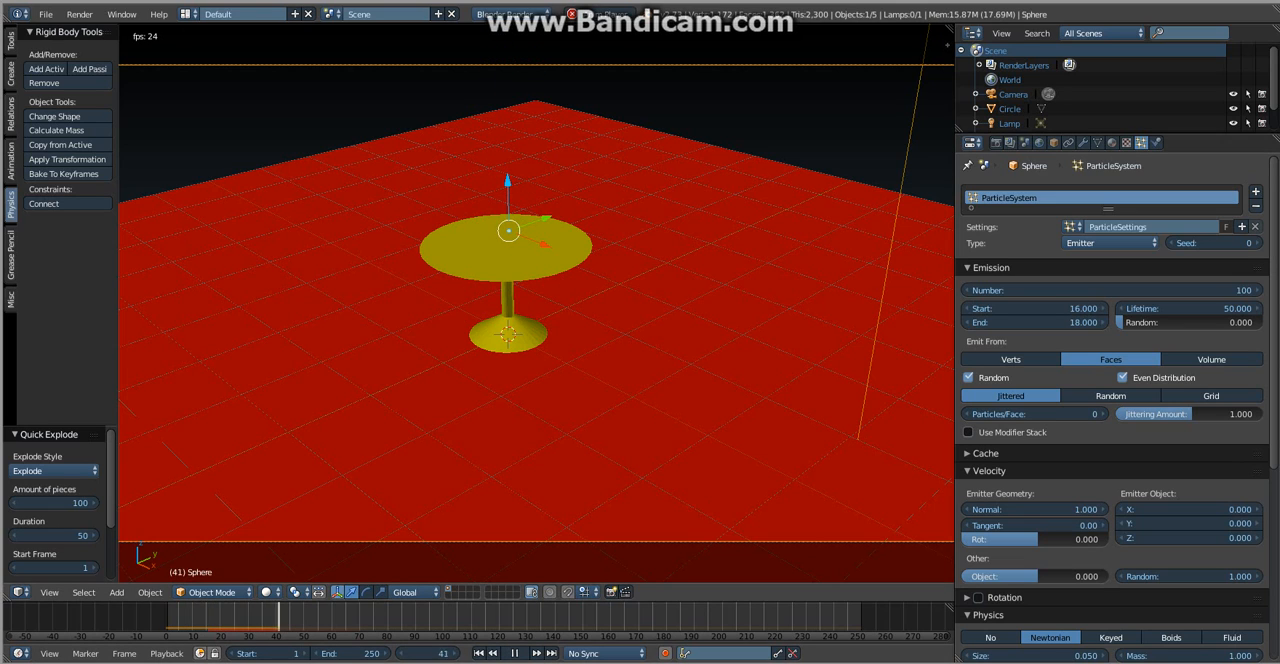
{"action": "key", "text": "alt+a"}
{"action": "left_click_drag", "start_coordinate": [322, 617], "coordinate": [165, 617]}
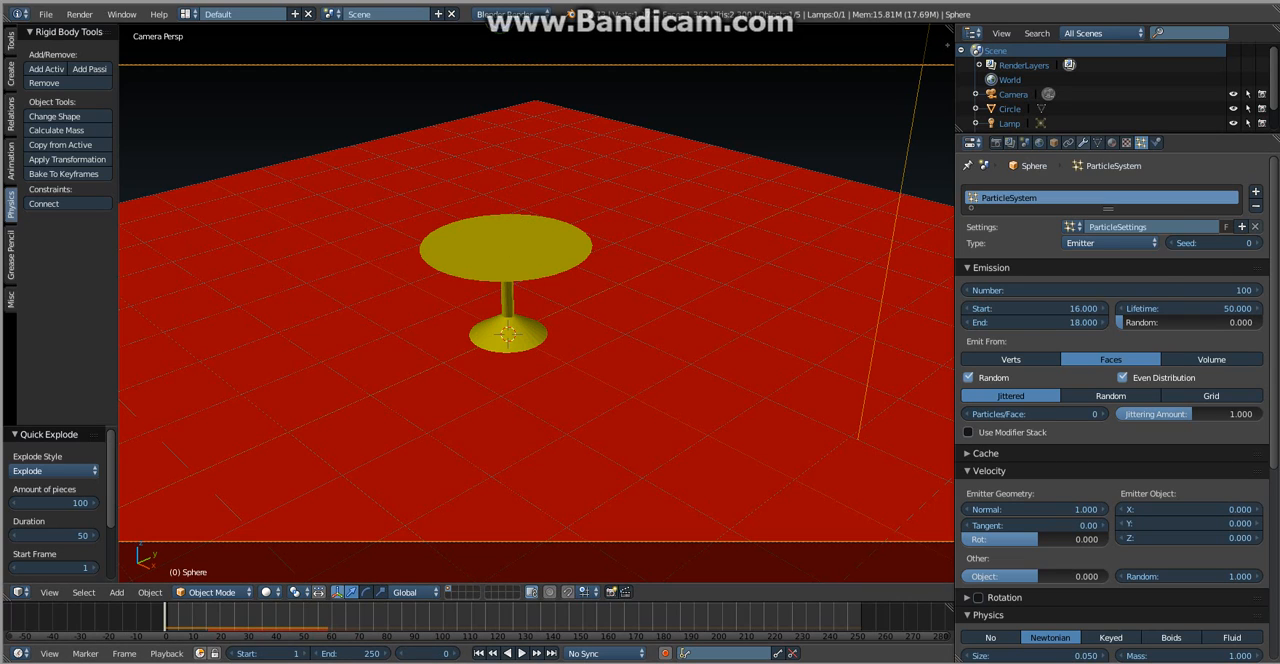
- Add a Collision modifier to the sphere
{"action": "left_click", "coordinate": [1083, 142]}
{"action": "left_click", "coordinate": [1040, 191]}
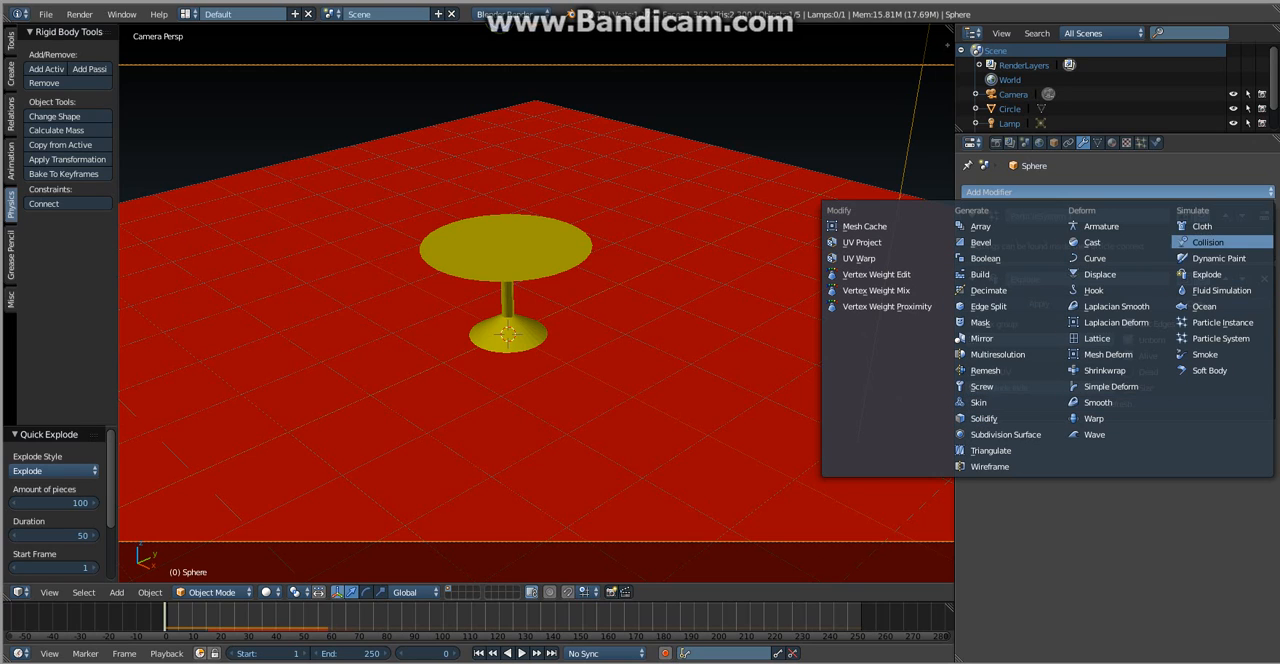
{"action": "left_click", "coordinate": [1208, 242]}
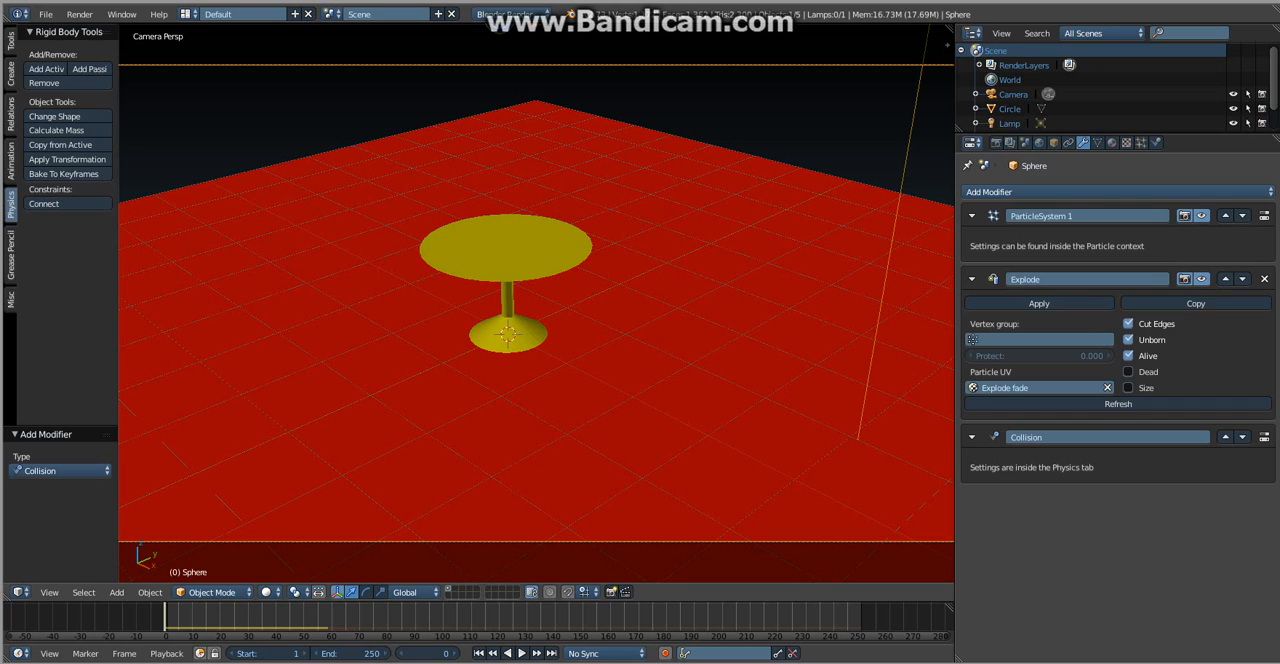
- Add a Collision modifier to the pedestal table and open its physics settings
{"action": "right_click", "coordinate": [512, 337]}
{"action": "left_click", "coordinate": [1000, 191]}
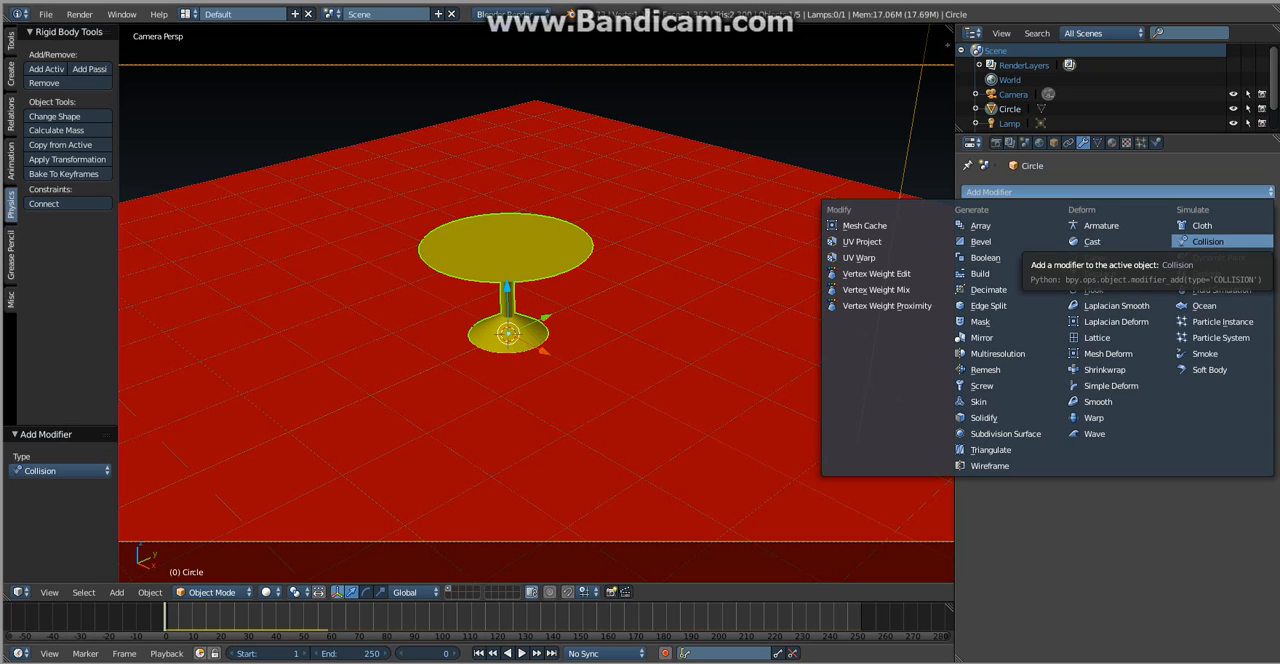
{"action": "left_click", "coordinate": [1207, 241]}
{"action": "left_click", "coordinate": [1156, 142]}
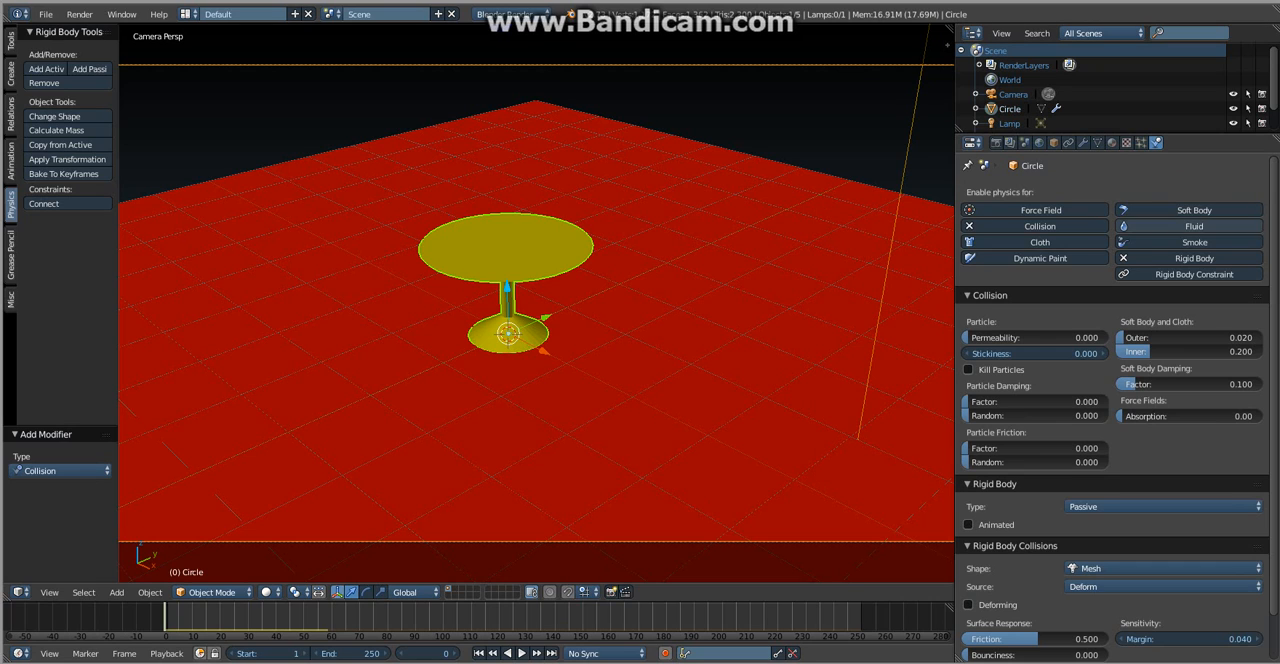
- Review the table's collision and rigid body settings, and play the explosion to watch how the pieces hit the table
{"action": "scroll", "coordinate": [1035, 401], "scroll_direction": "down", "scroll_amount": 2}
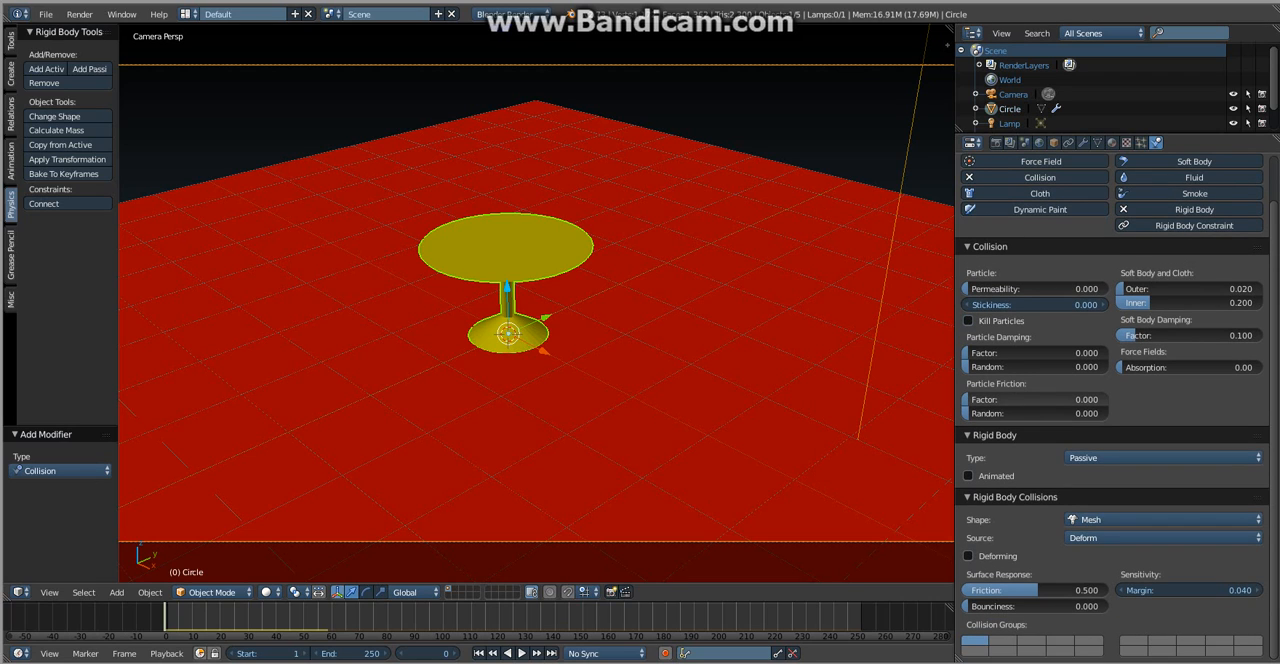
{"action": "scroll", "coordinate": [1110, 400], "scroll_direction": "up", "scroll_amount": 2}
{"action": "key", "text": "alt+a"}
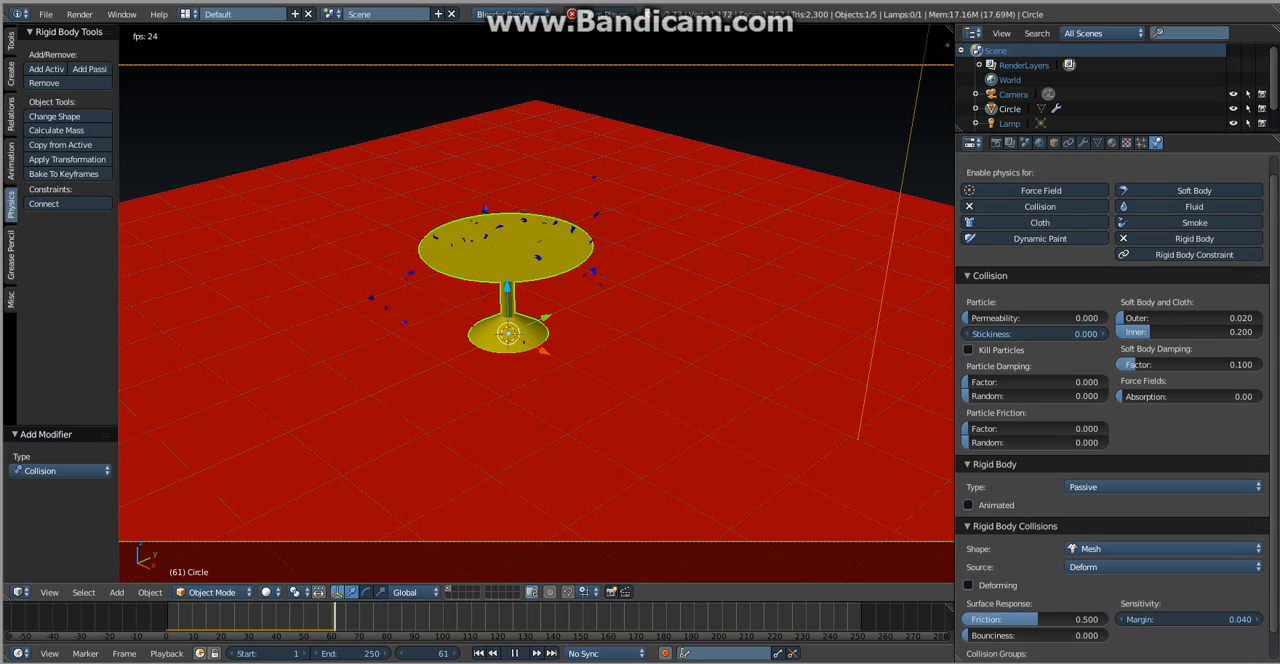
{"action": "key", "text": "alt+a"}
- Add Explode and Collision modifiers to the red ground plane
{"action": "right_click", "coordinate": [700, 400]}
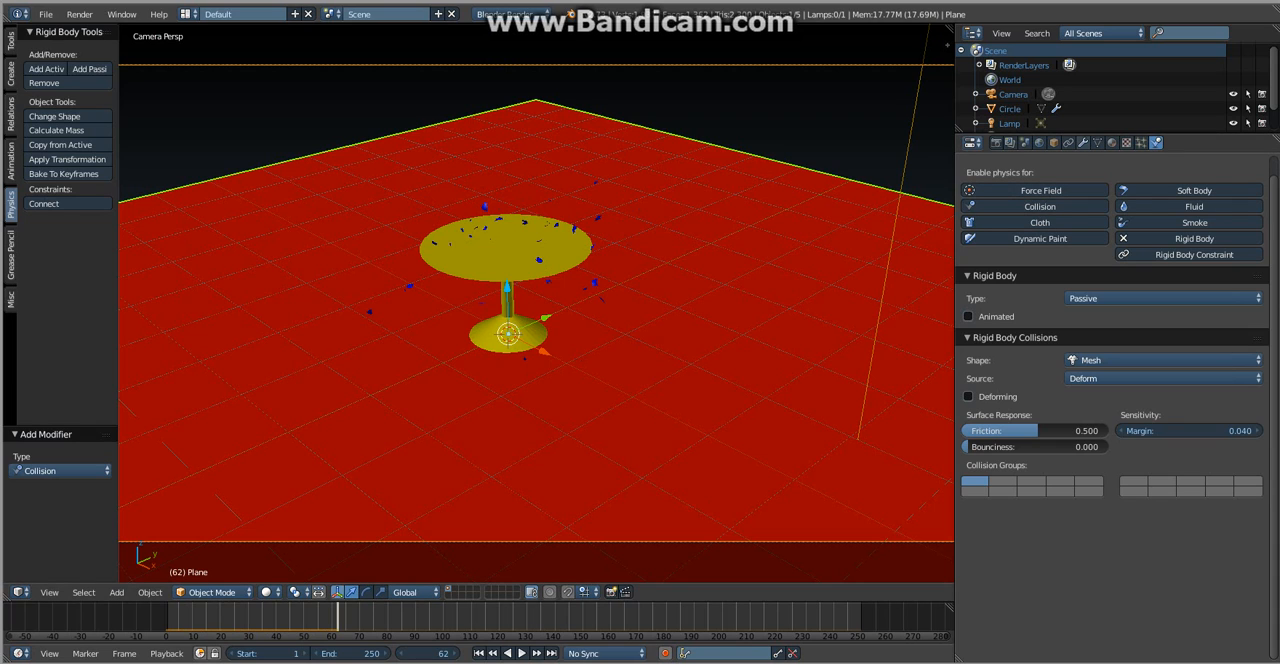
{"action": "left_click", "coordinate": [1083, 143]}
{"action": "left_click", "coordinate": [1100, 191]}
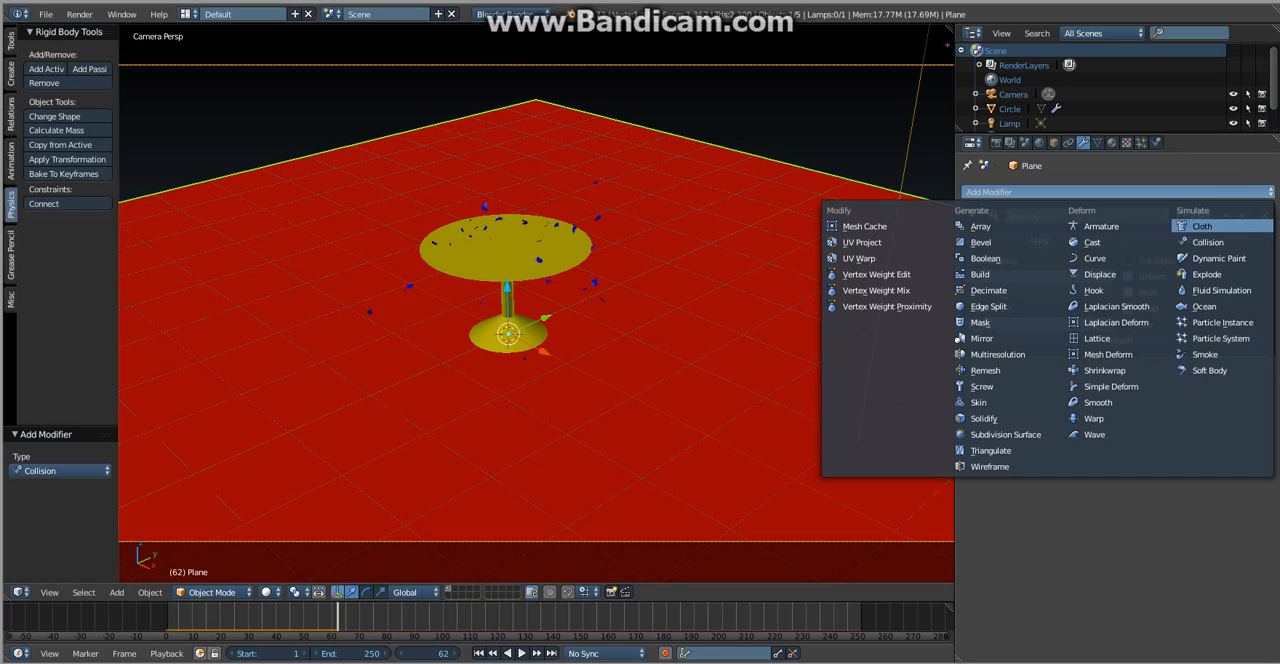
{"action": "left_click", "coordinate": [1206, 274]}
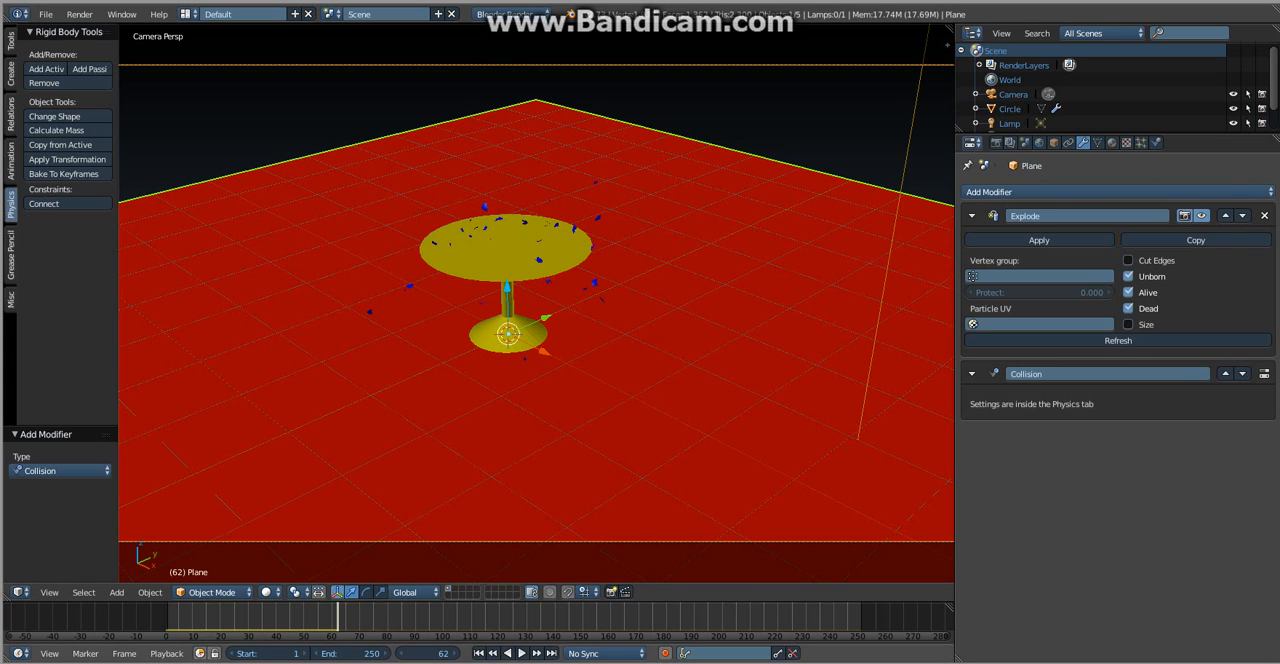
- Play the explosion to check how the pieces behave against the ground plane, and rewind to frame 0
{"action": "key", "text": "shift+alt+a"}
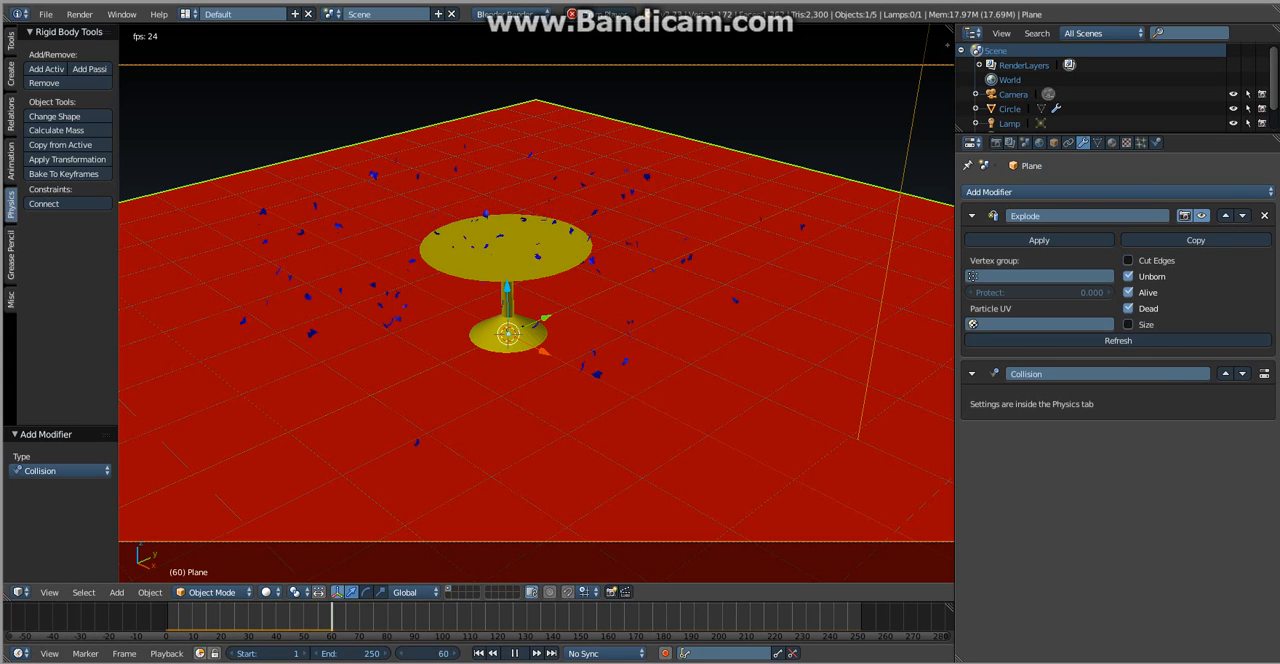
{"action": "key", "text": "alt+a"}
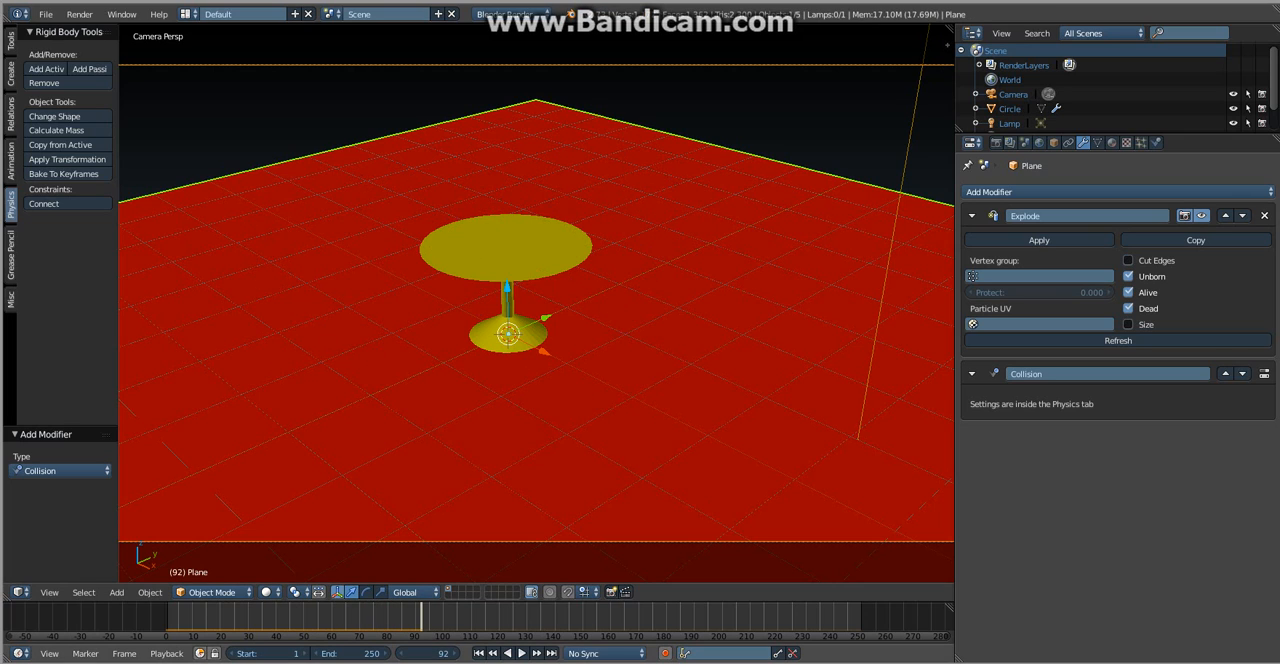
{"action": "left_click_drag", "start_coordinate": [421, 617], "coordinate": [165, 617]}
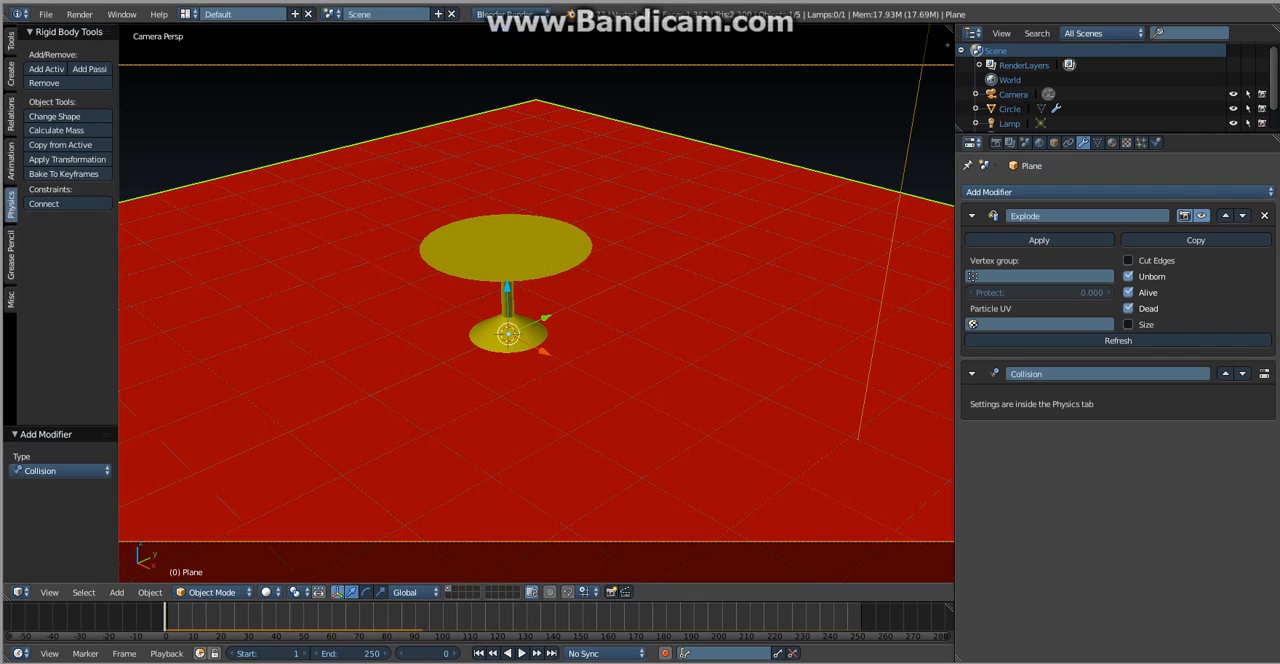
- Select the sphere and set its rigid body friction to 1.000
{"action": "key", "text": "ctrl+z"}
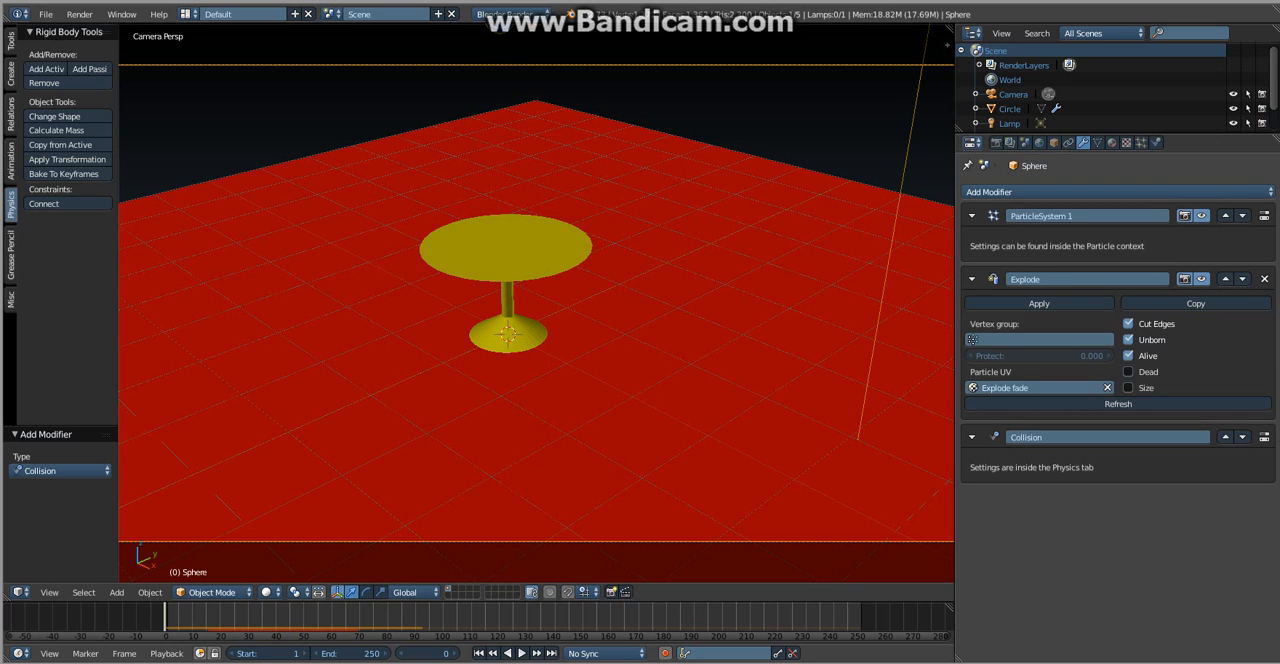
{"action": "left_click", "coordinate": [1156, 143]}
{"action": "scroll", "coordinate": [1140, 350], "scroll_direction": "down", "scroll_amount": 4}
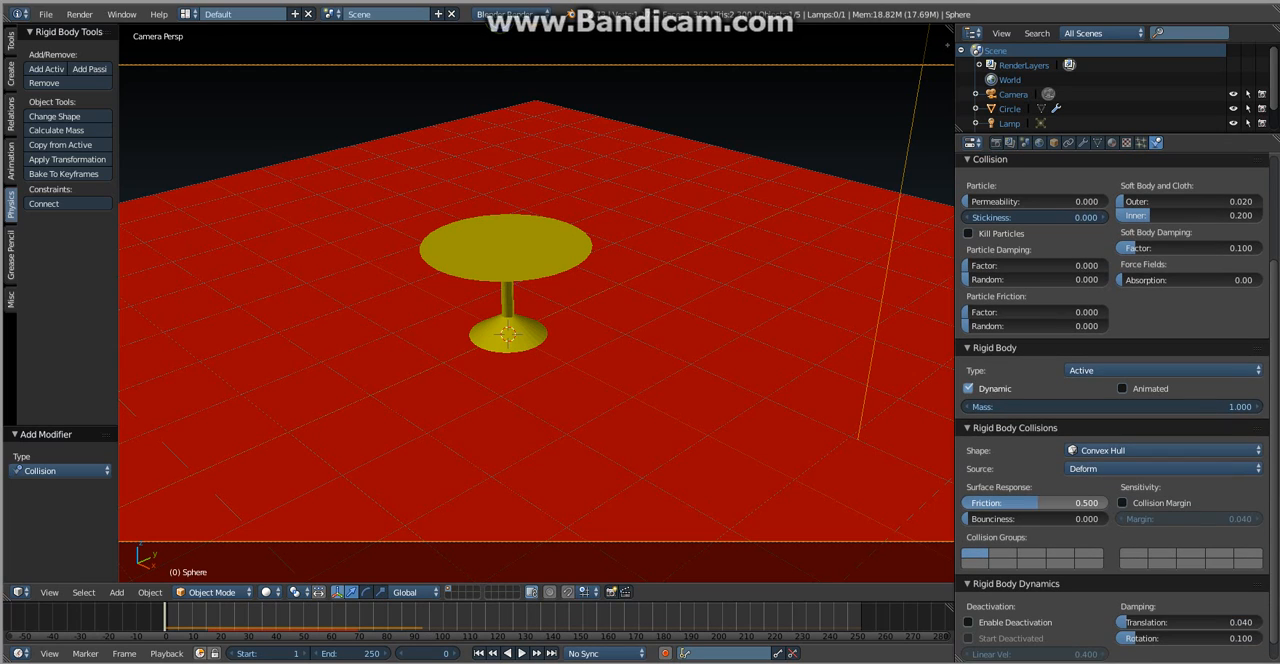
{"action": "left_click_drag", "start_coordinate": [1037, 503], "coordinate": [1110, 503]}
- Play the explosion with the sphere's increased friction and return to the first frame
{"action": "key", "text": "alt+a"}
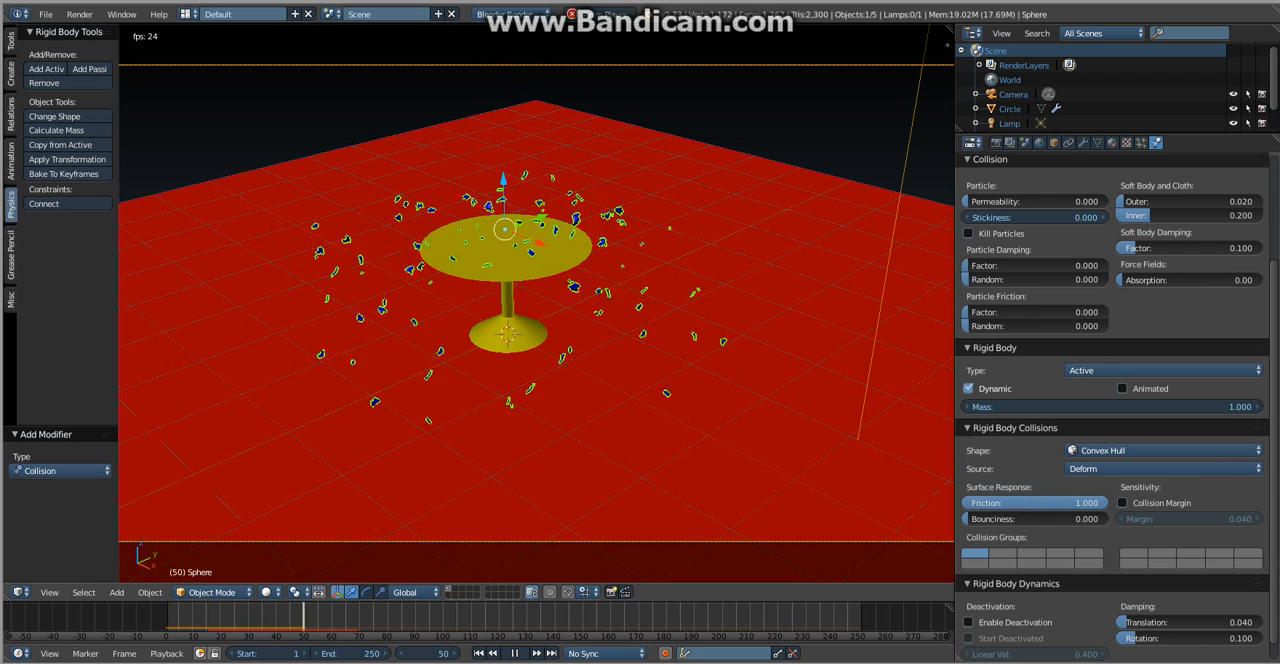
{"action": "key", "text": "alt+a"}
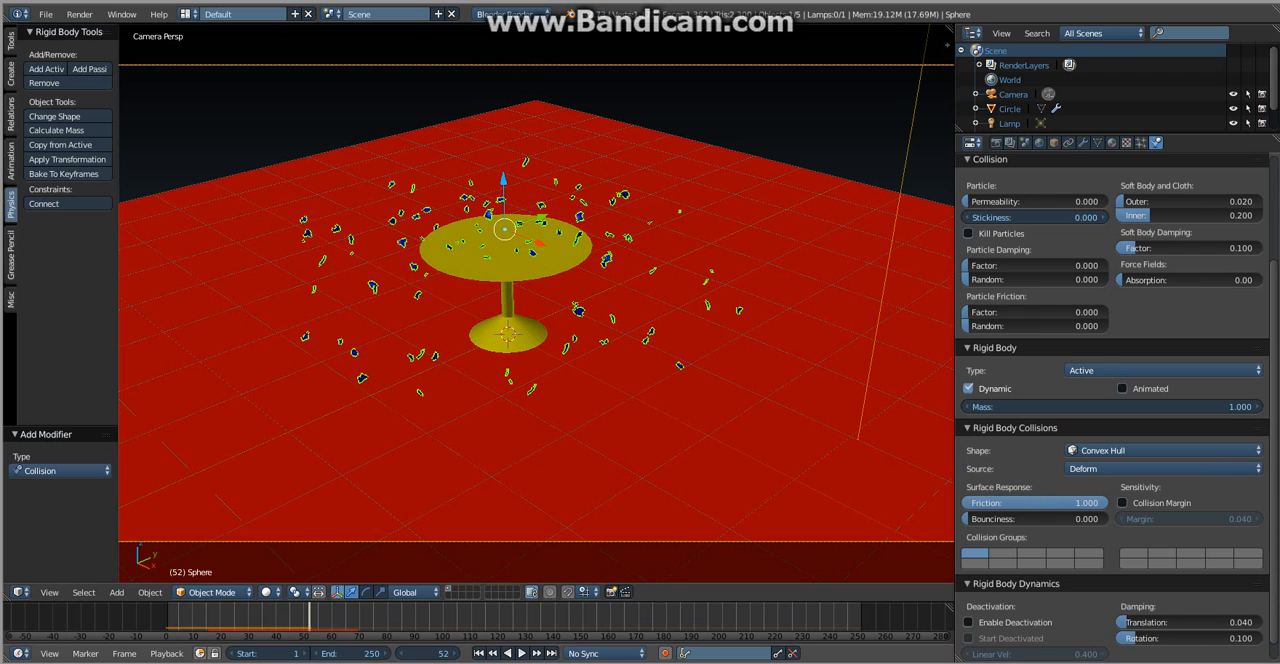
{"action": "key", "text": "shift+Left"}
- Set the table's rigid body friction to 1.000 and play the explosion to check the effect
{"action": "right_click", "coordinate": [507, 250]}
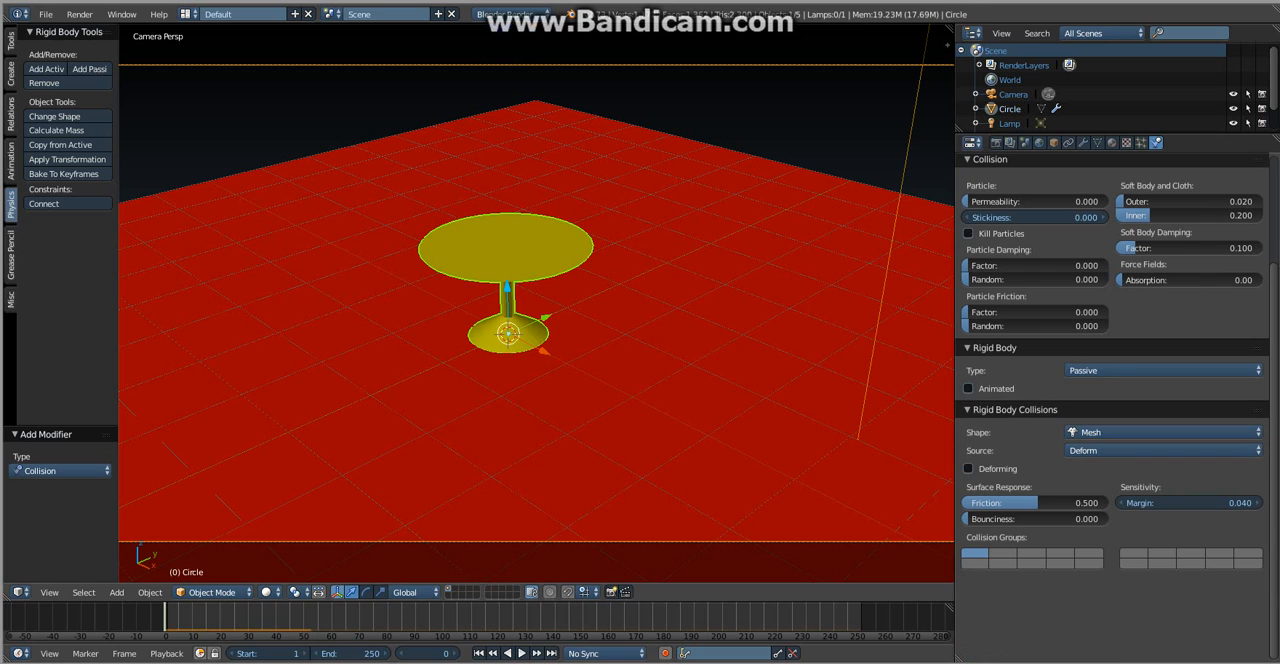
{"action": "left_click_drag", "start_coordinate": [1036, 504], "coordinate": [1114, 504]}
{"action": "key", "text": "alt+a"}
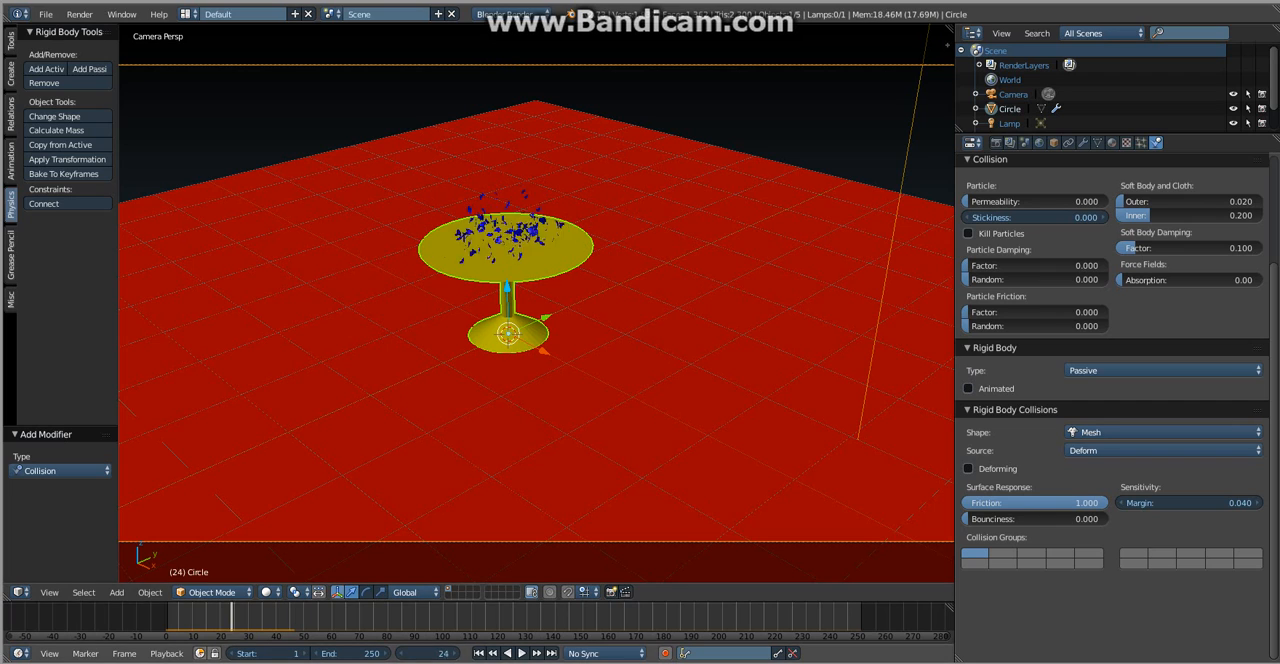
{"action": "key", "text": "Escape"}
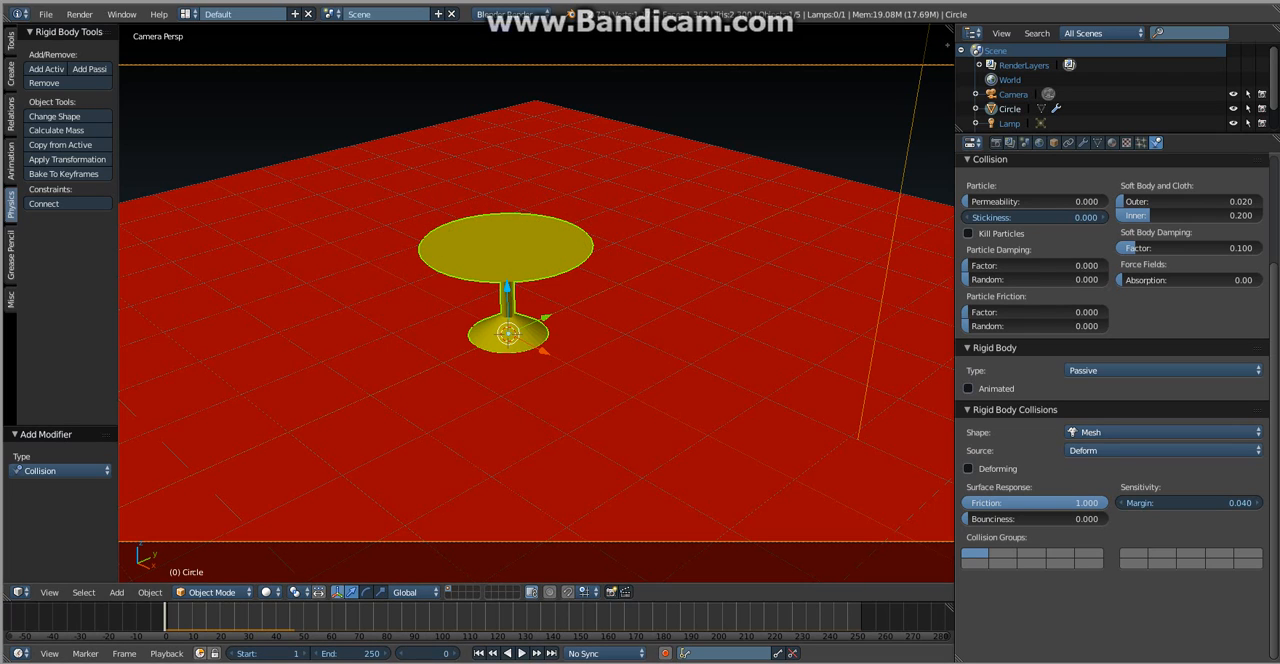
- Compare the rigid body settings of the sphere and the table, ending with the sphere selected
{"action": "right_click", "coordinate": [504, 32]}
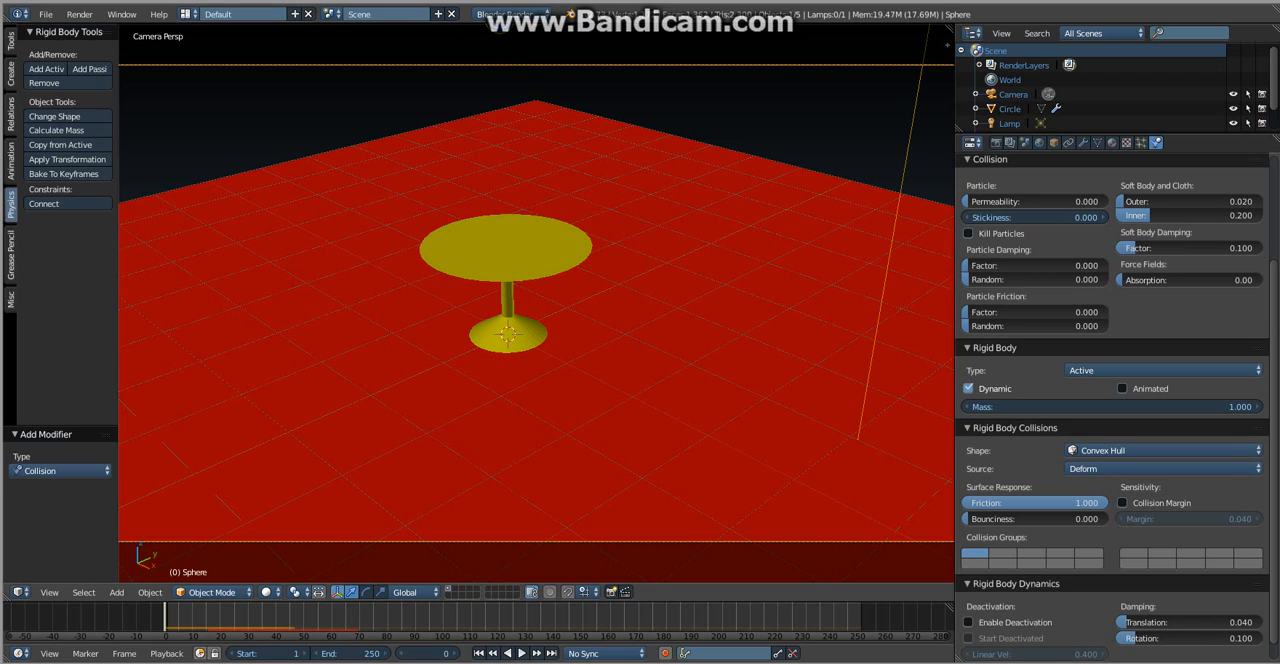
{"action": "right_click", "coordinate": [506, 248]}
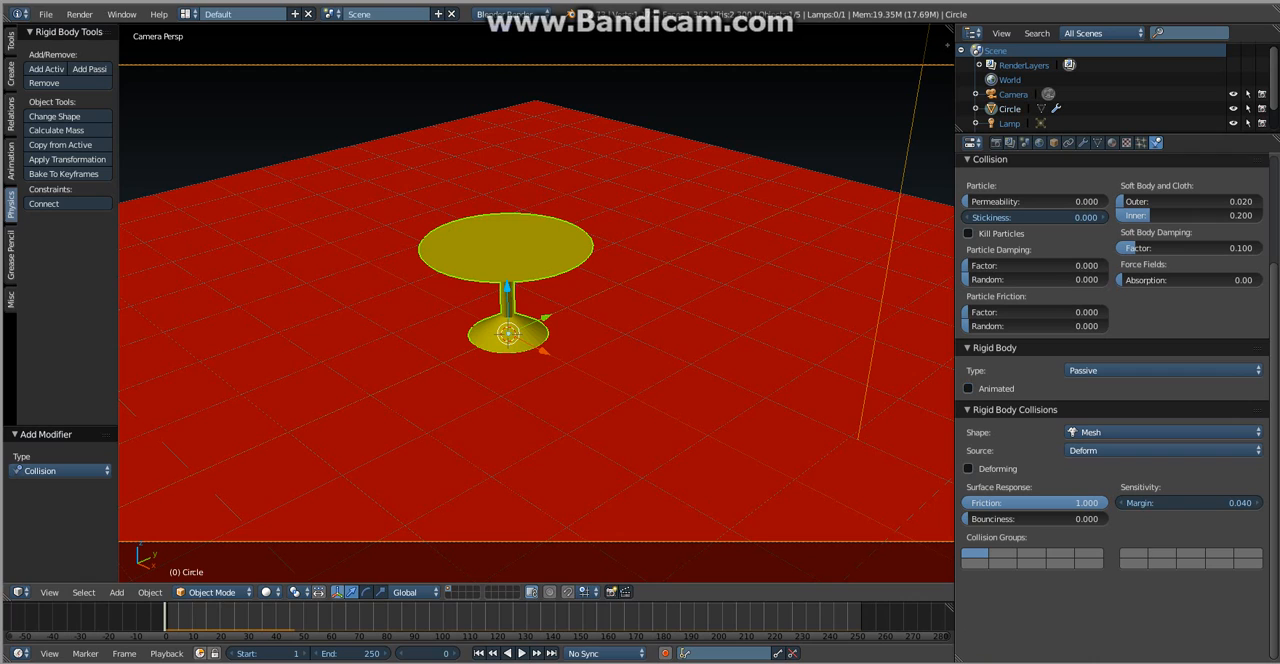
{"action": "key", "text": "ctrl+z"}
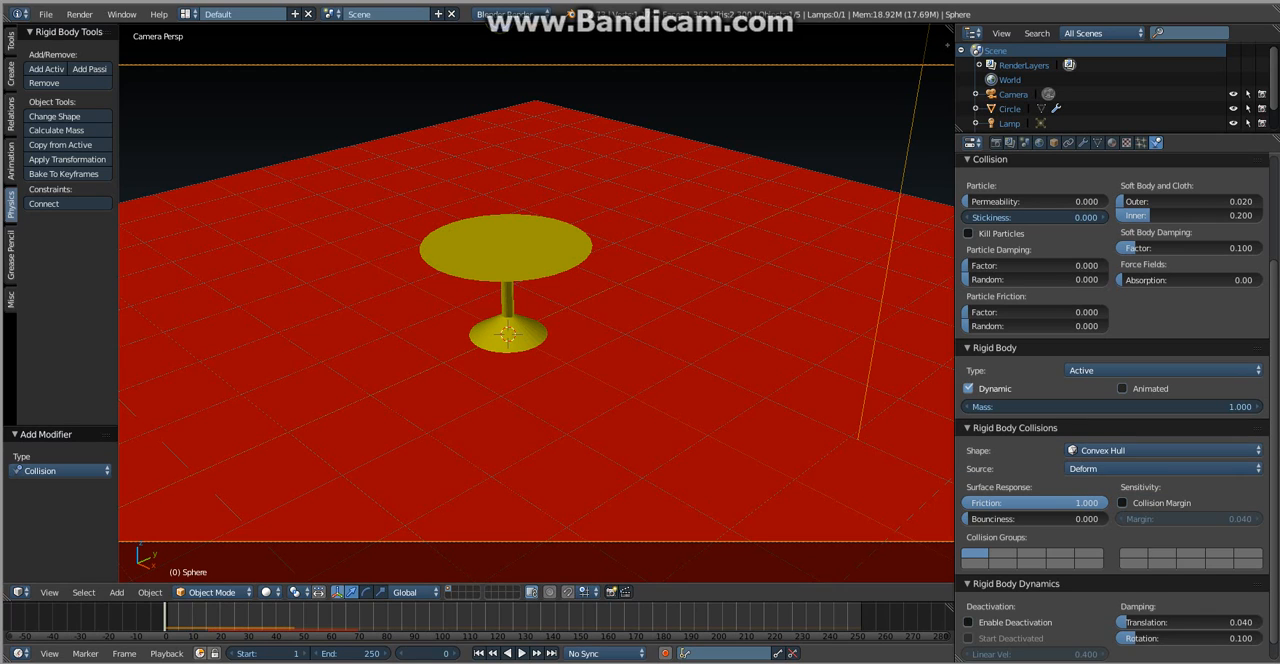
- Try the explosion with the sphere's Collision Margin enabled, and disable the margin again
{"action": "left_click", "coordinate": [1123, 503]}
{"action": "key", "text": "alt+a"}
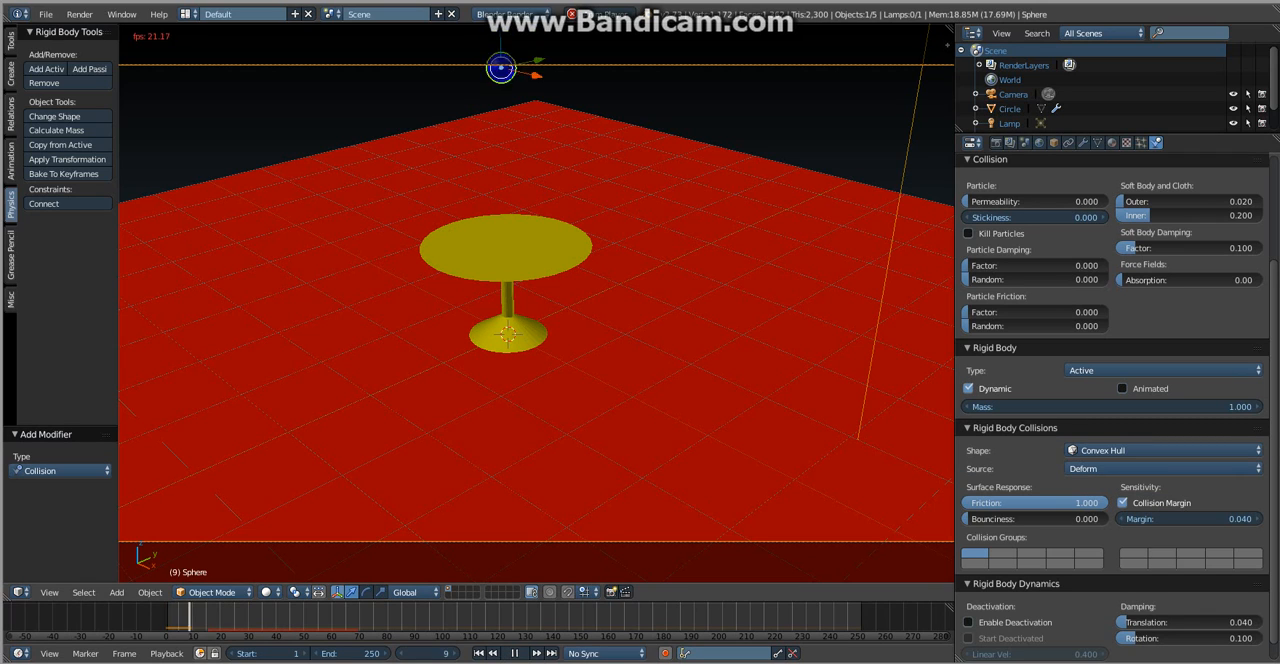
{"action": "key", "text": "alt+a"}
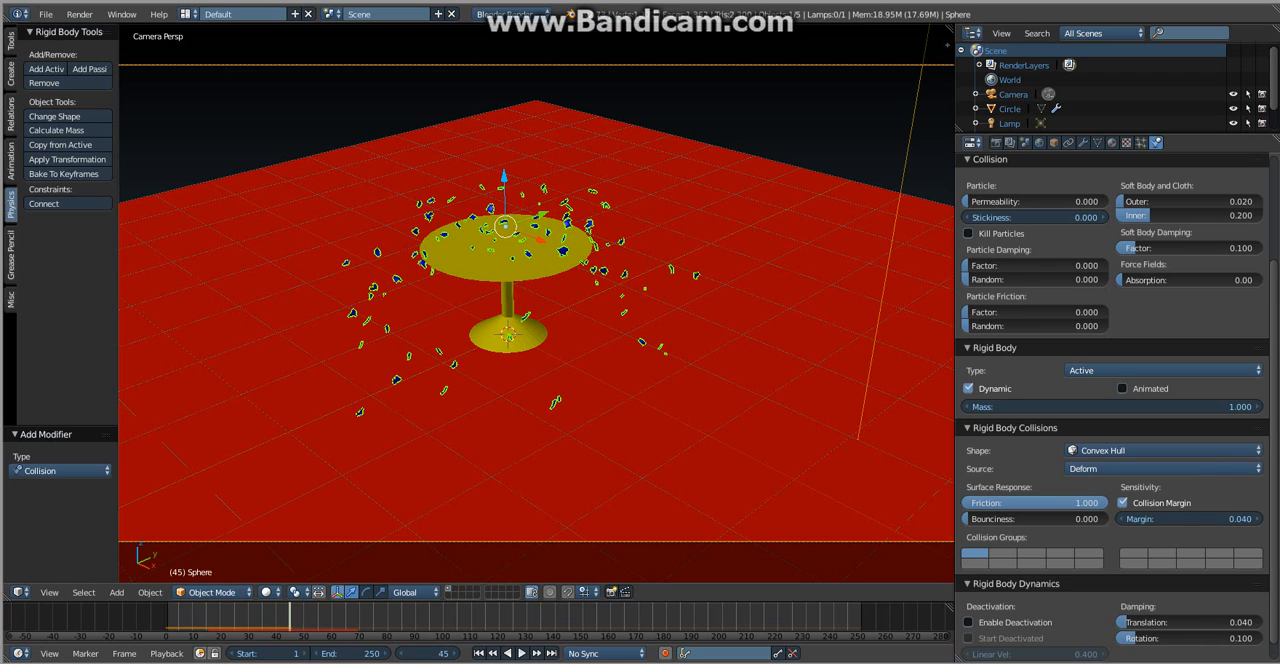
{"action": "left_click", "coordinate": [1123, 503]}
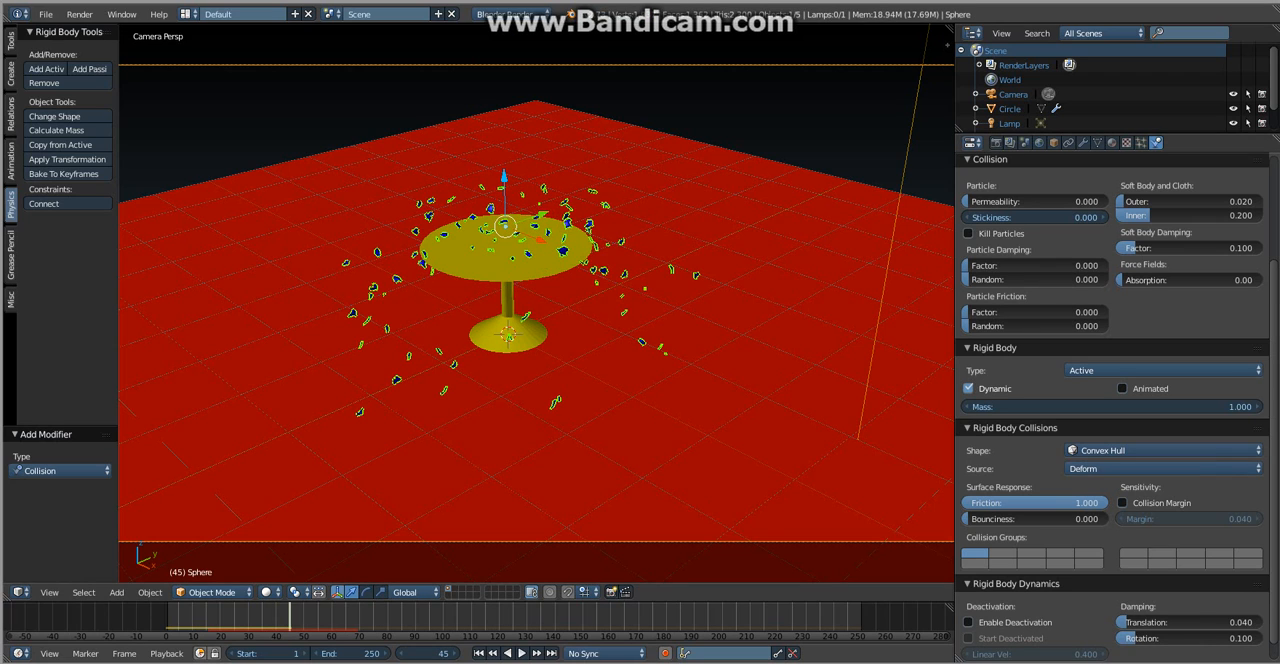
- Set the particle damping factor in the sphere's collision settings to 1.000
{"action": "scroll", "coordinate": [1120, 480], "scroll_direction": "up", "scroll_amount": 2}
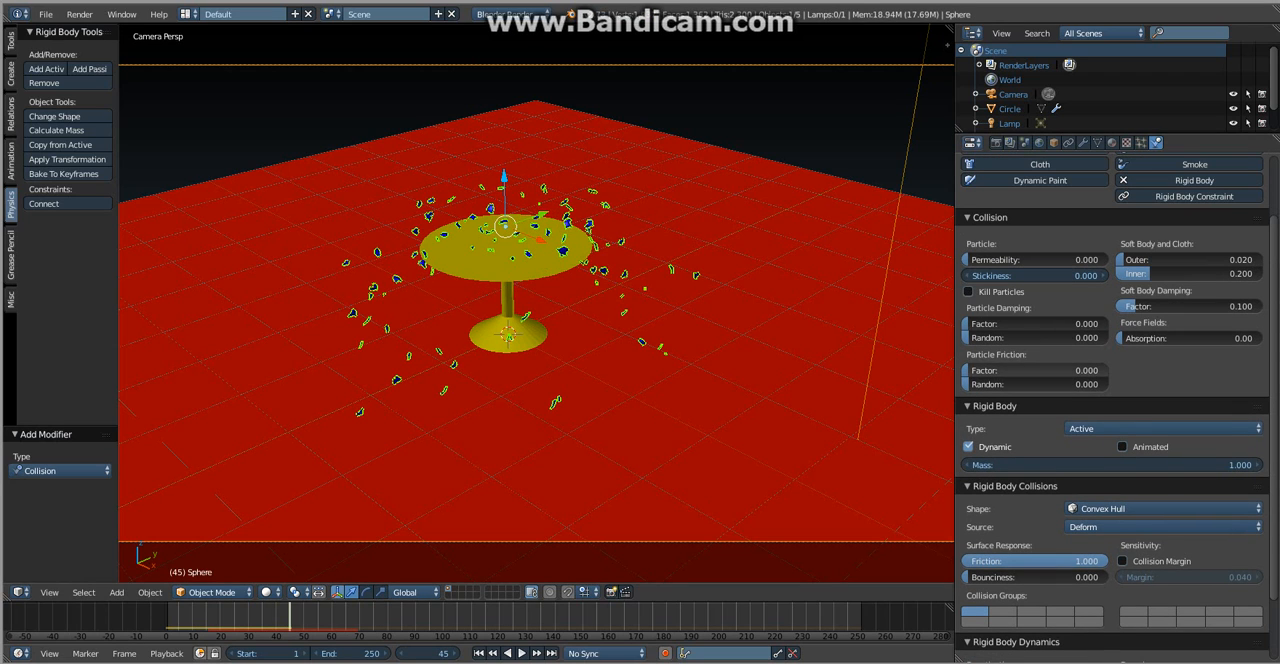
{"action": "scroll", "coordinate": [1040, 368], "scroll_direction": "up", "scroll_amount": 1}
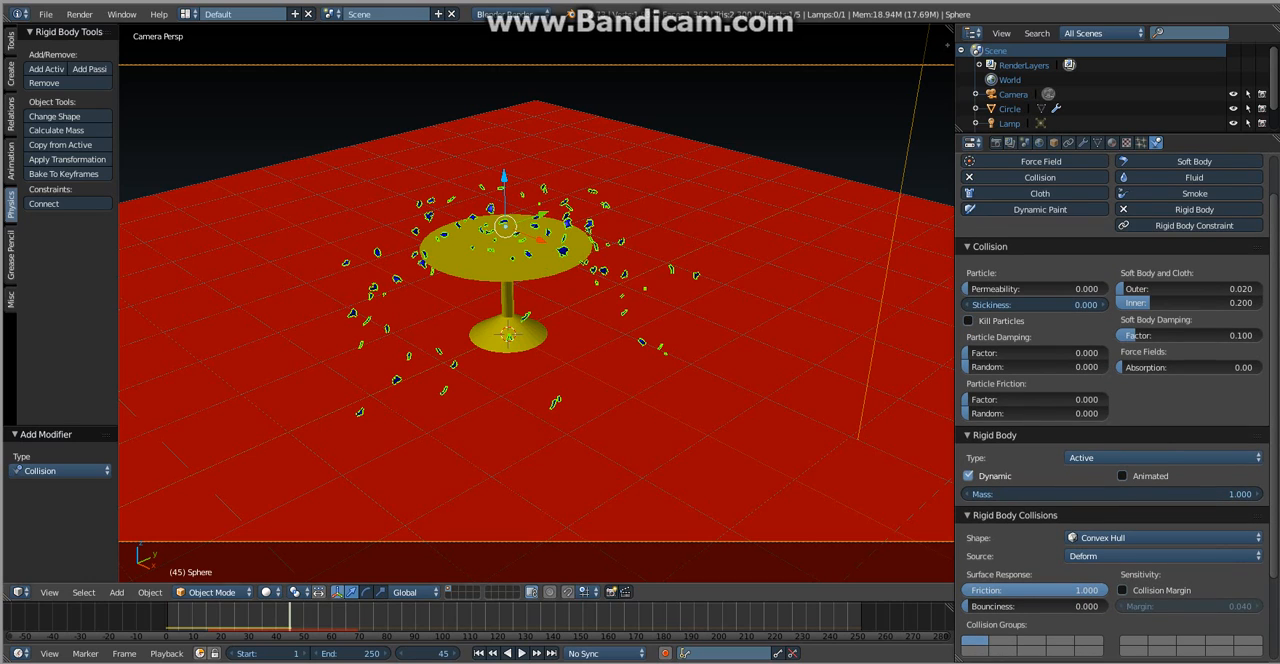
{"action": "left_click_drag", "start_coordinate": [1030, 353], "coordinate": [1120, 353]}
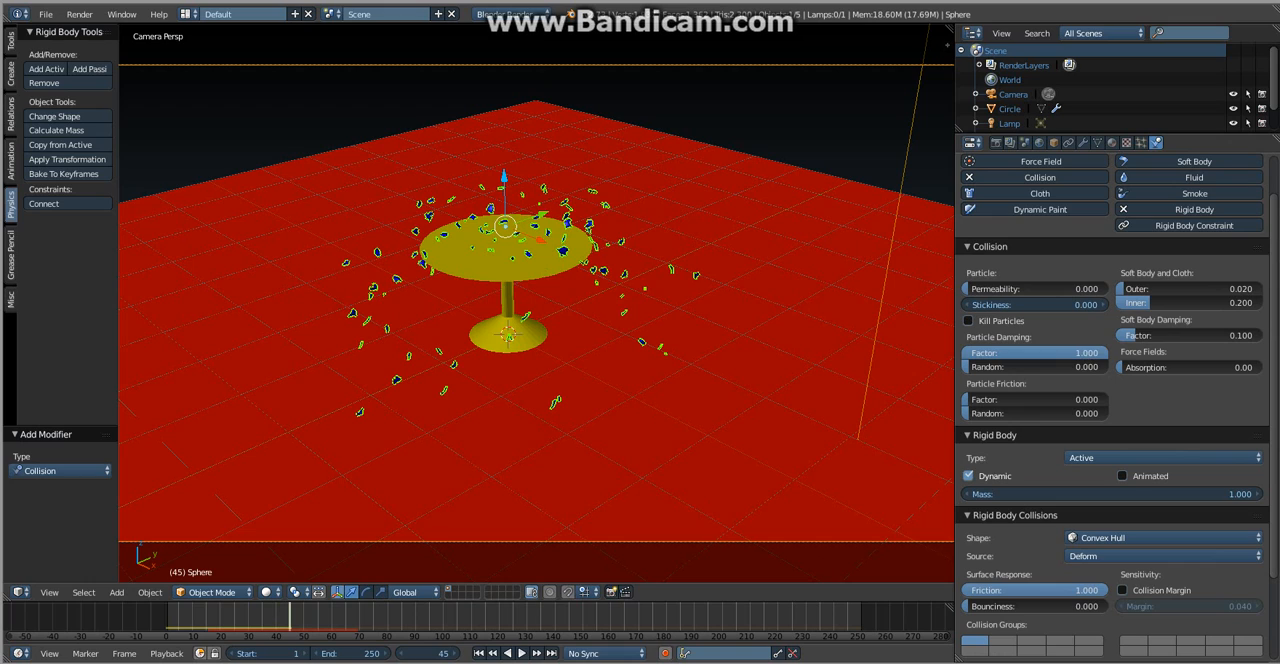
- Set the sphere's particle friction factor to 1.000 and its force field absorption to 1.00 in the collision settings
{"action": "left_click_drag", "start_coordinate": [1032, 400], "coordinate": [1150, 400]}
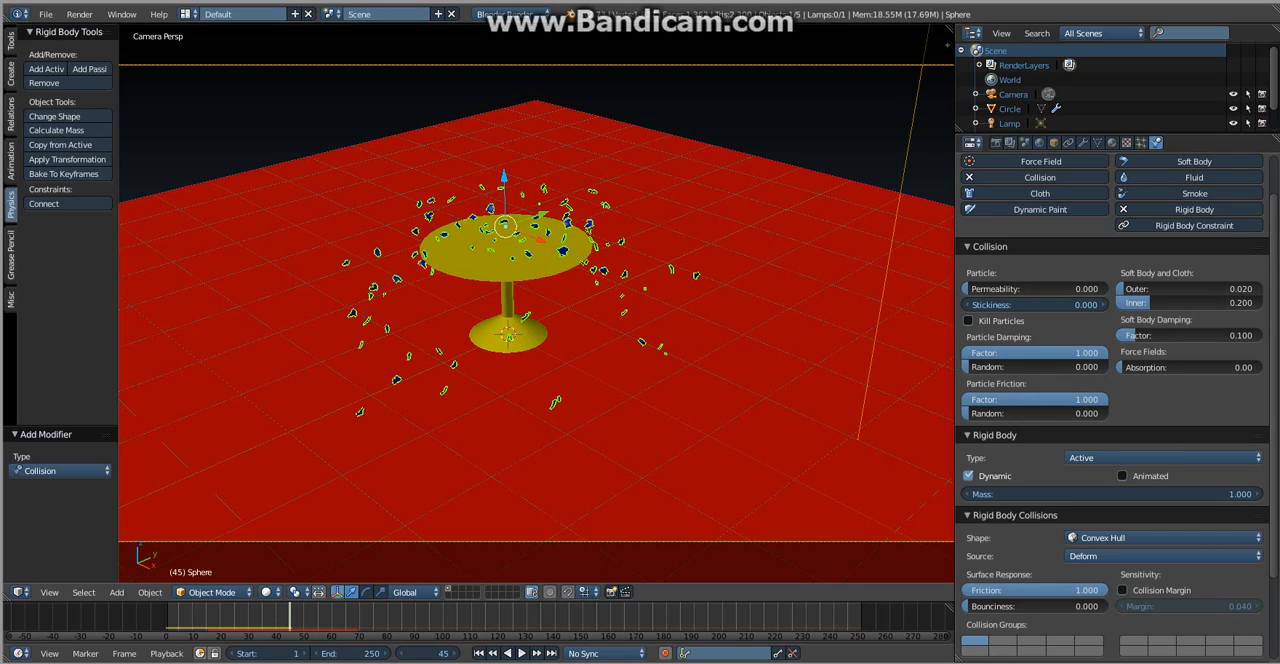
{"action": "left_click_drag", "start_coordinate": [1188, 367], "coordinate": [1272, 367]}
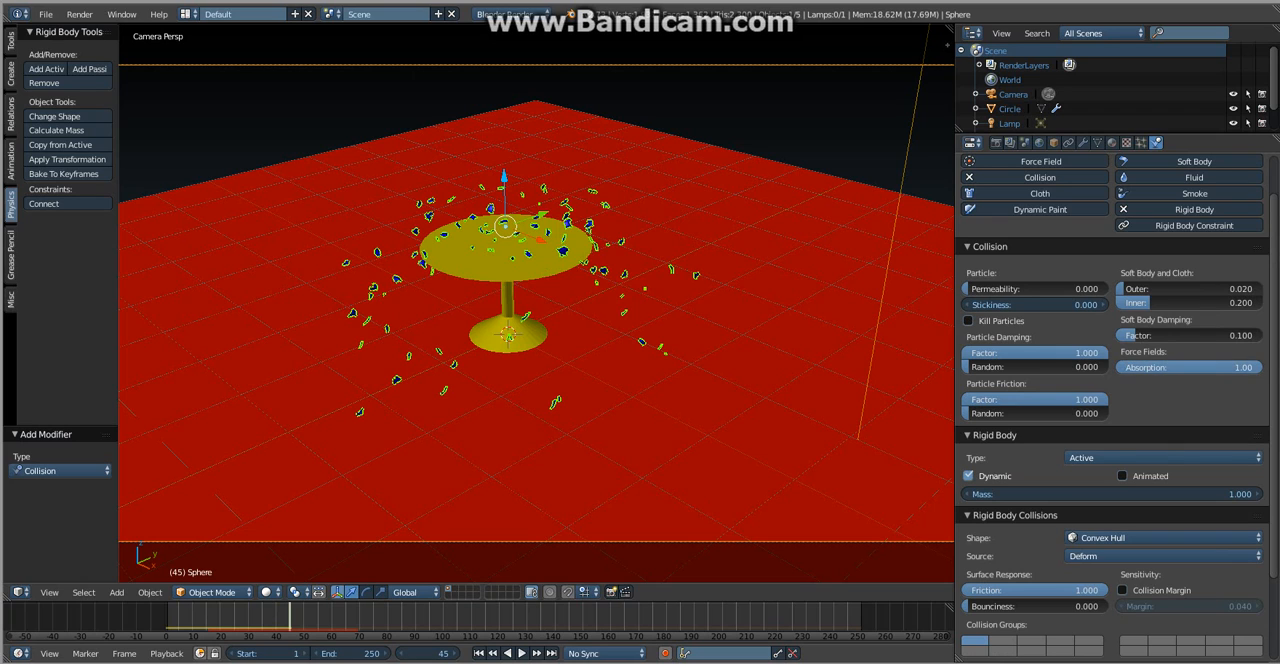
- Set the table's collision particle damping factor and particle friction factor to 1.000 and its force field absorption to 1.00
{"action": "right_click", "coordinate": [545, 262]}
{"action": "right_click", "coordinate": [670, 350]}
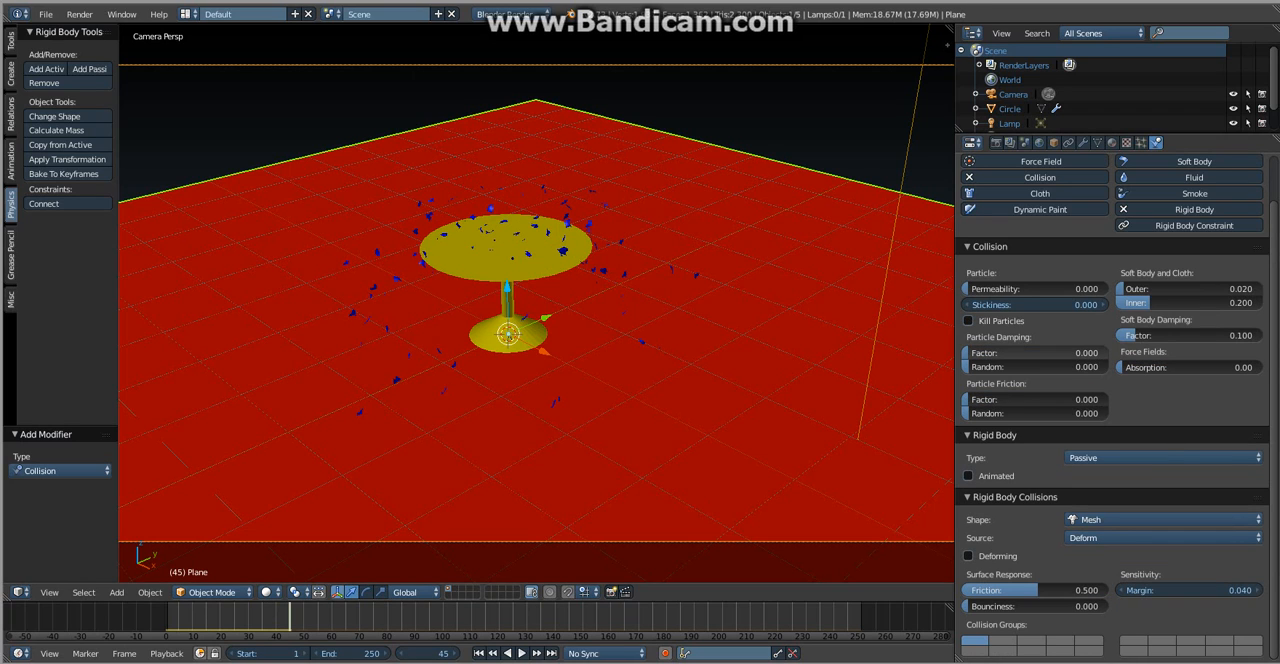
{"action": "right_click", "coordinate": [545, 262]}
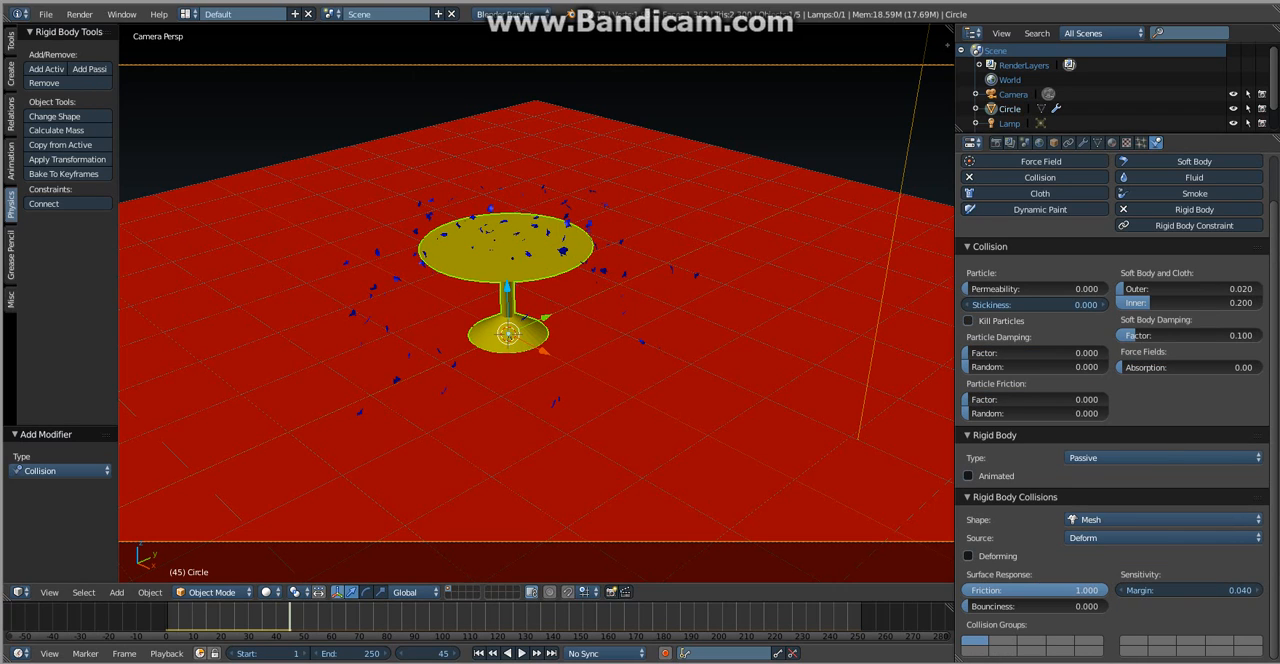
{"action": "left_click_drag", "start_coordinate": [1030, 353], "coordinate": [1105, 353]}
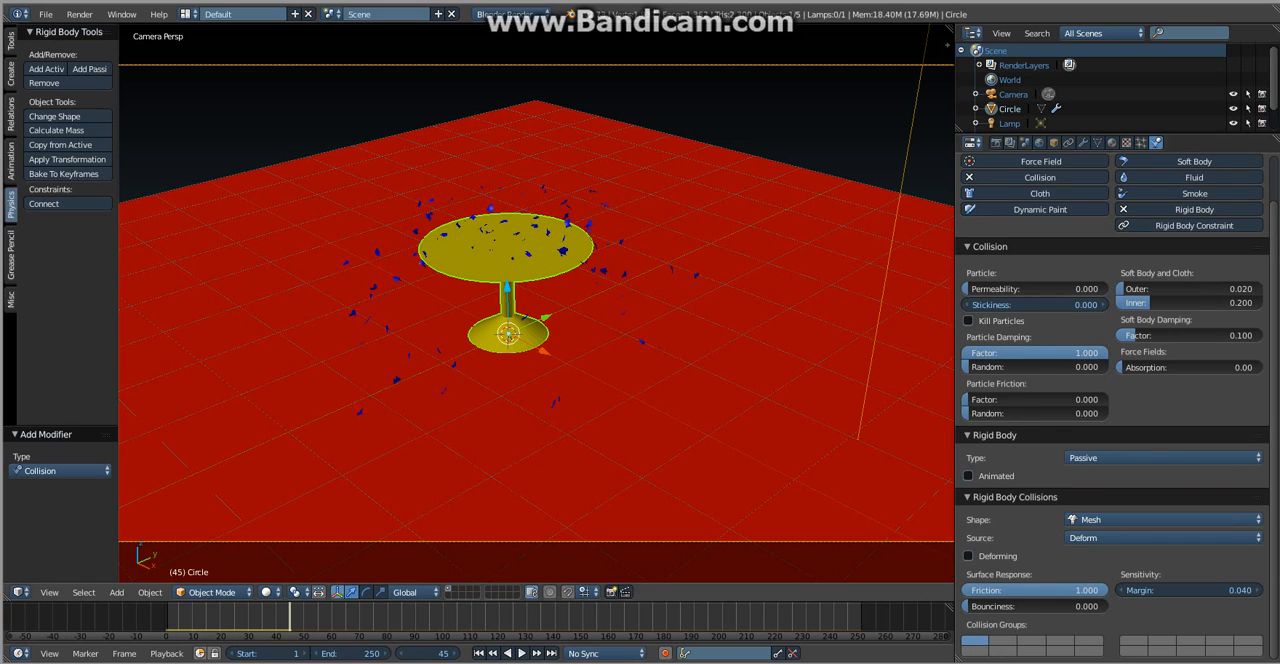
{"action": "left_click_drag", "start_coordinate": [1030, 399], "coordinate": [1258, 367]}
- Replay the explosion and examine the pieces on the tabletop up close in rendered shading
{"action": "key", "text": "alt+a"}
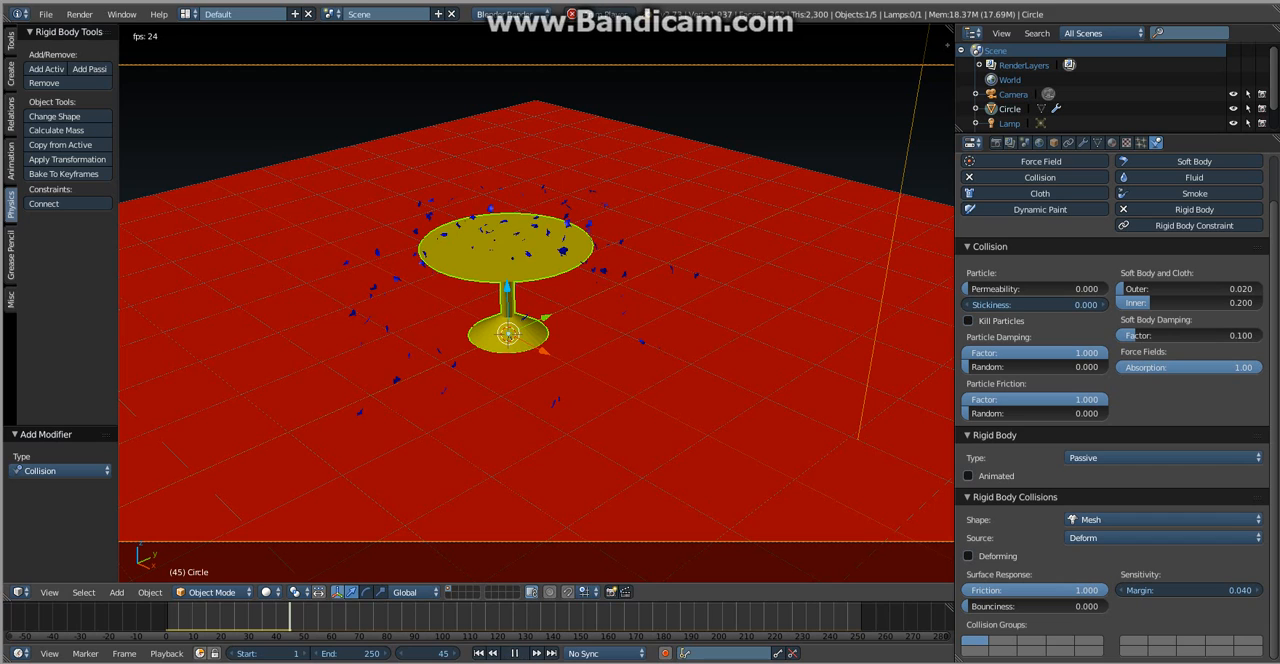
{"action": "left_click_drag", "start_coordinate": [187, 618], "coordinate": [172, 618]}
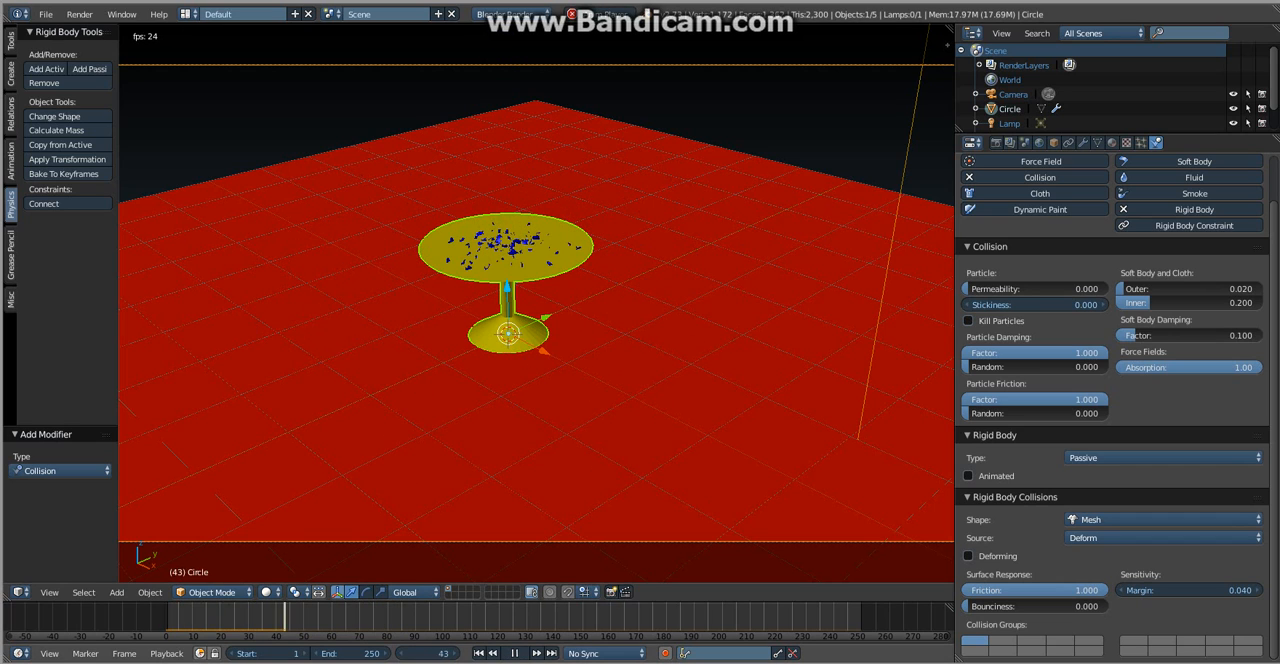
{"action": "key", "text": "alt+a"}
{"action": "scroll", "coordinate": [536, 302], "scroll_direction": "up", "scroll_amount": 3}
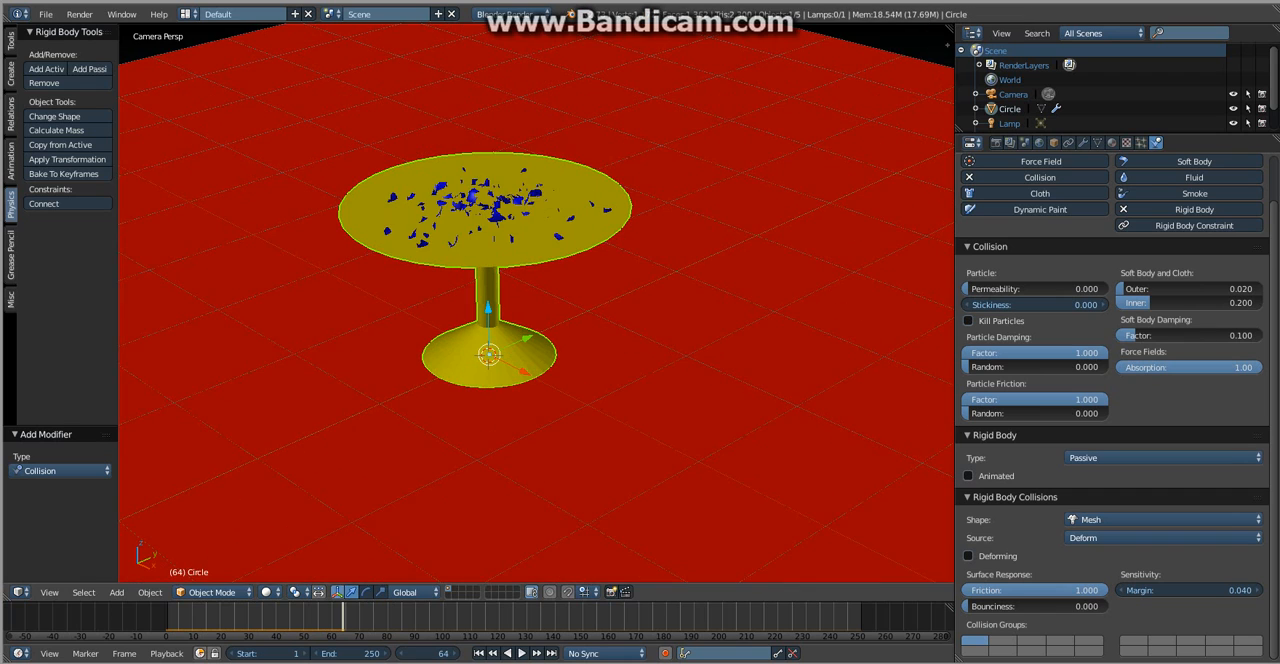
{"action": "key", "text": "shift+z"}
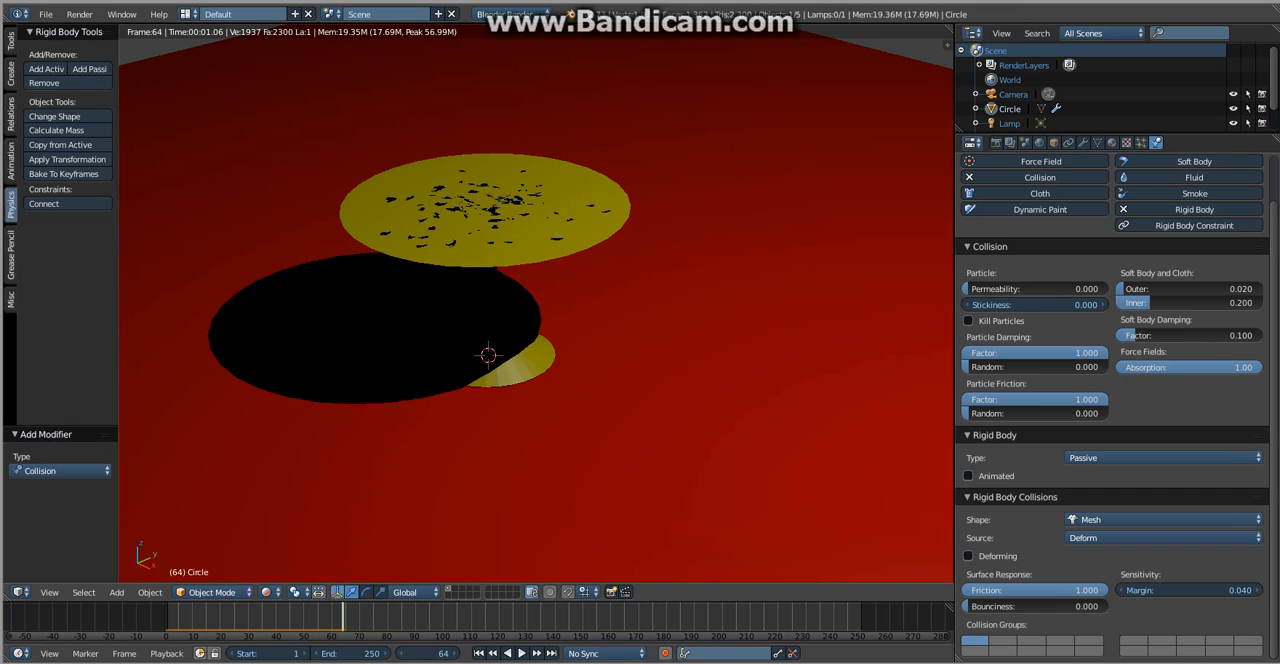
{"action": "key", "text": "shift+z"}
{"action": "key", "text": "KP_0"}
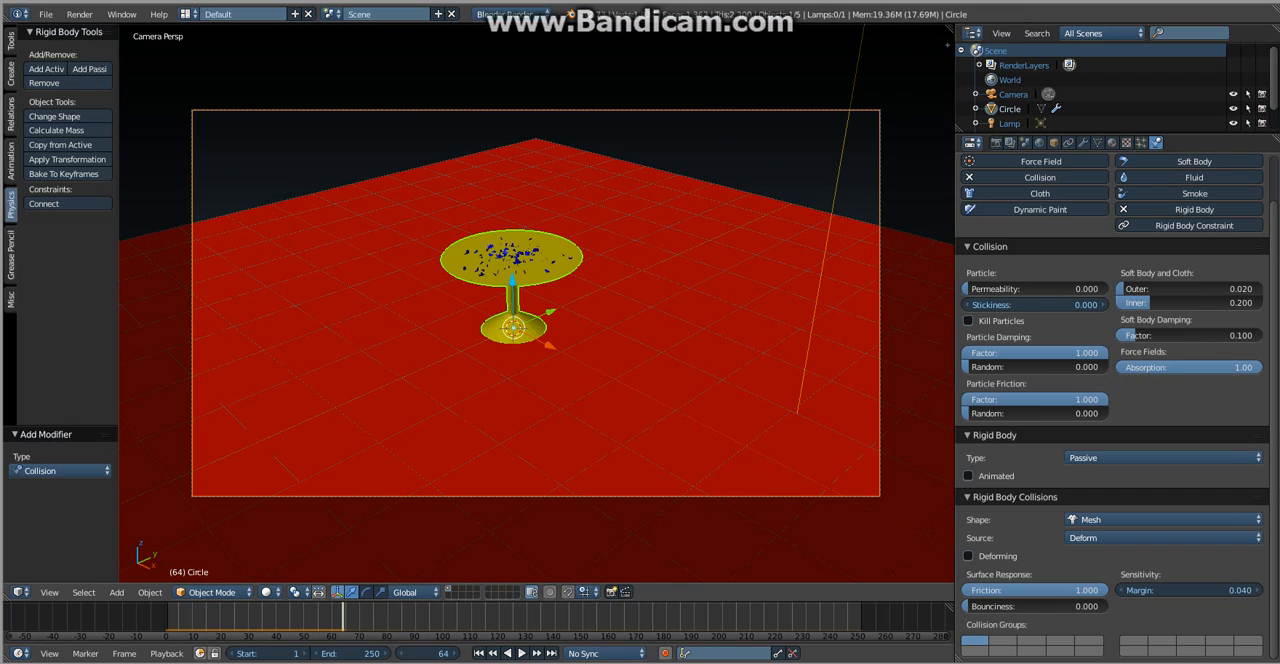
- Add a Solidify modifier with a thickness of 0.05 to the sphere and preview the explosion in rendered shading
{"action": "left_click_drag", "start_coordinate": [342, 617], "coordinate": [165, 617]}
{"action": "right_click", "coordinate": [507, 71]}
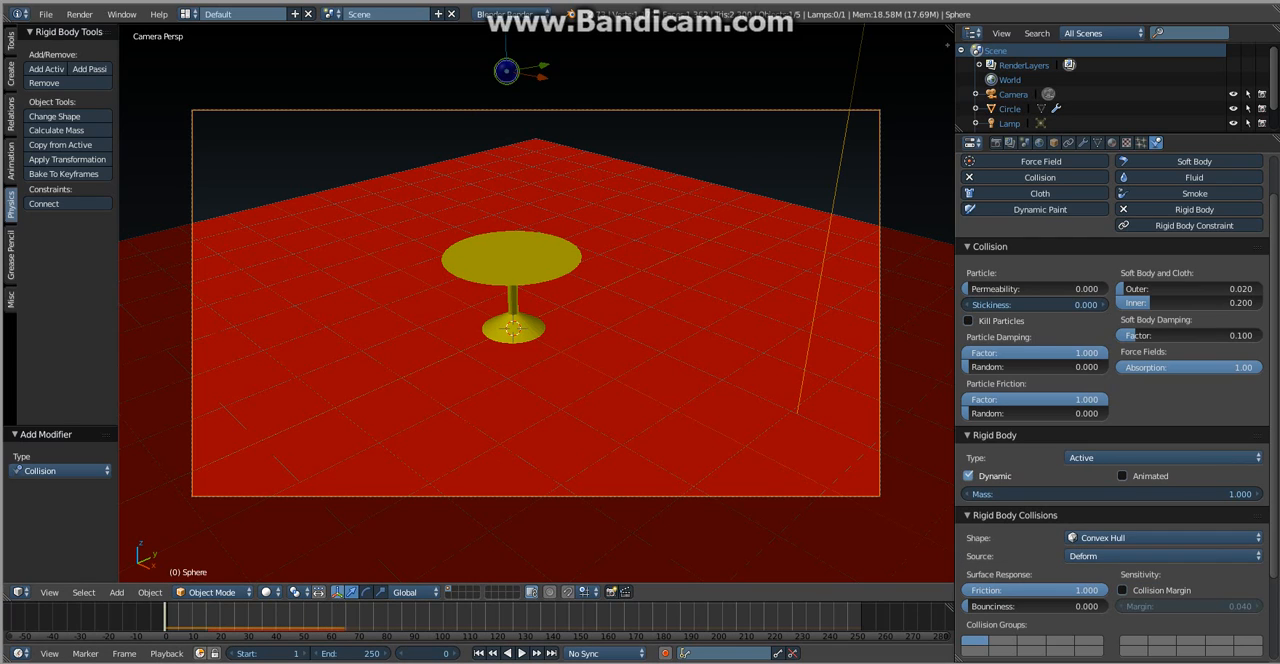
{"action": "left_click", "coordinate": [1083, 143]}
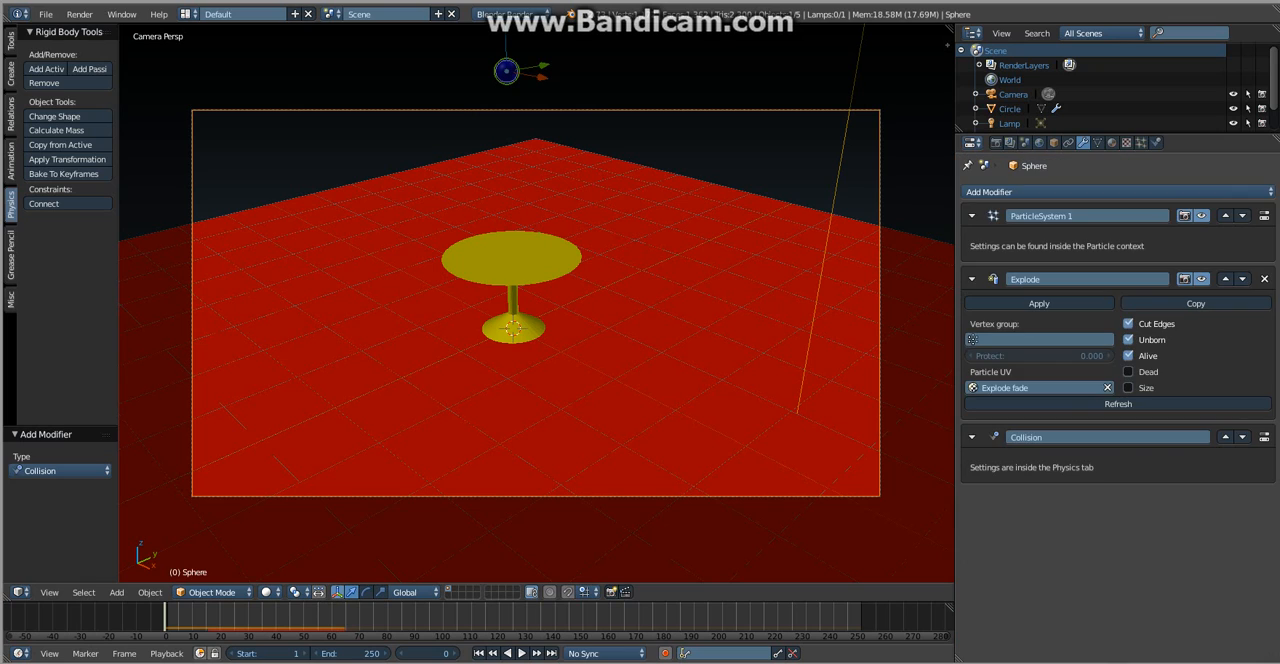
{"action": "left_click", "coordinate": [1083, 191]}
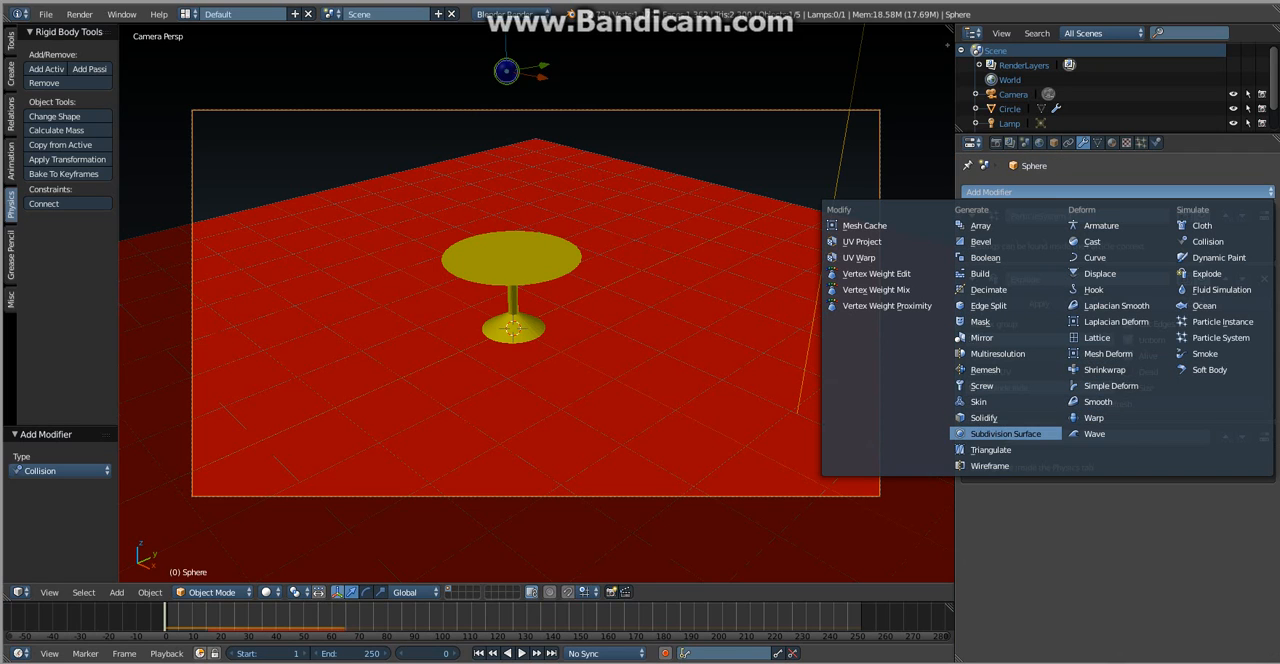
{"action": "left_click", "coordinate": [1000, 417]}
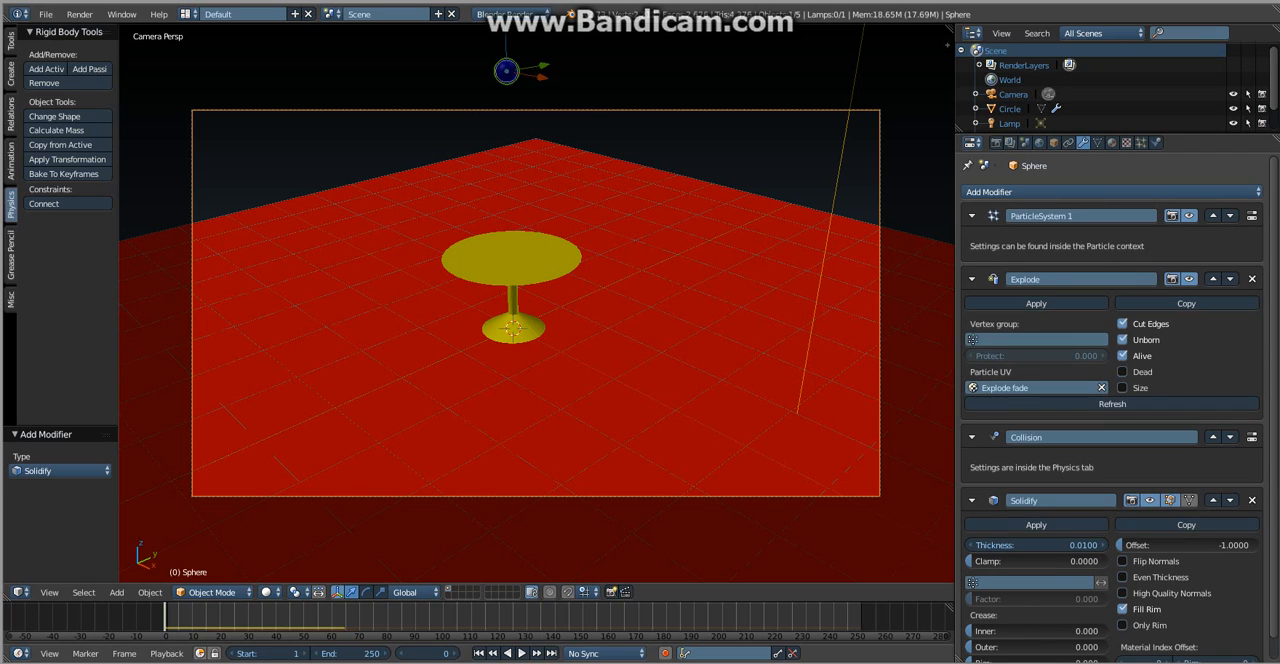
{"action": "scroll", "coordinate": [1122, 386], "scroll_direction": "down", "scroll_amount": 1}
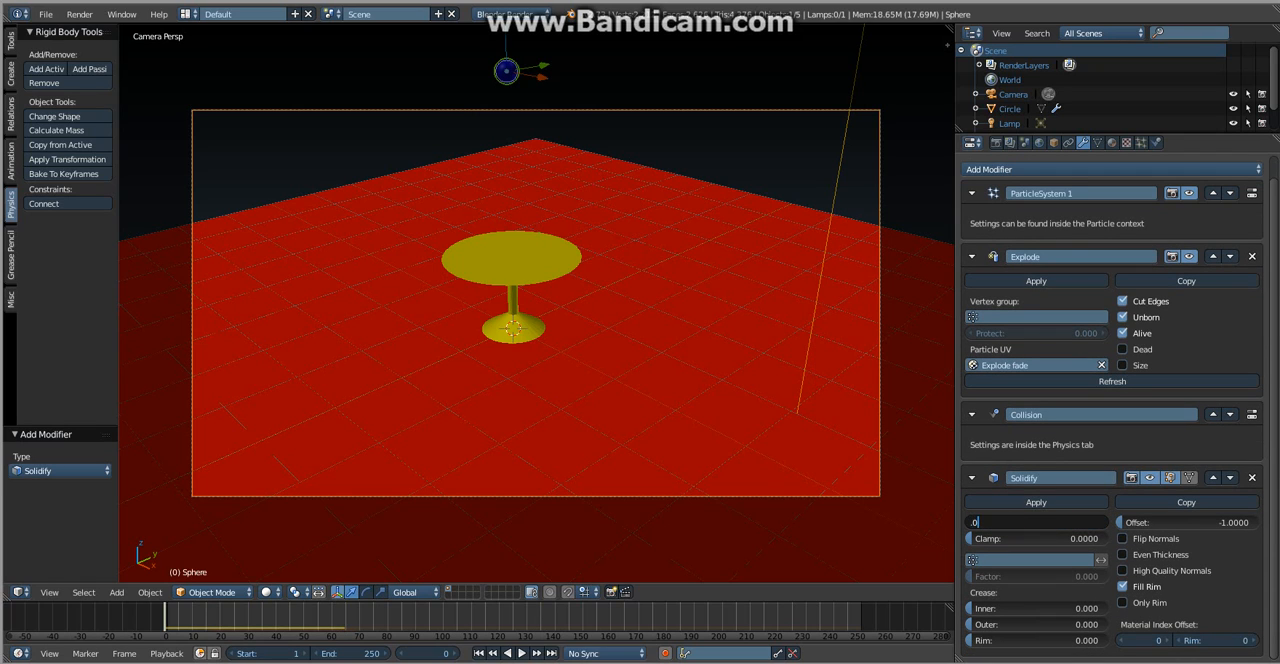
{"action": "key", "text": "Return"}
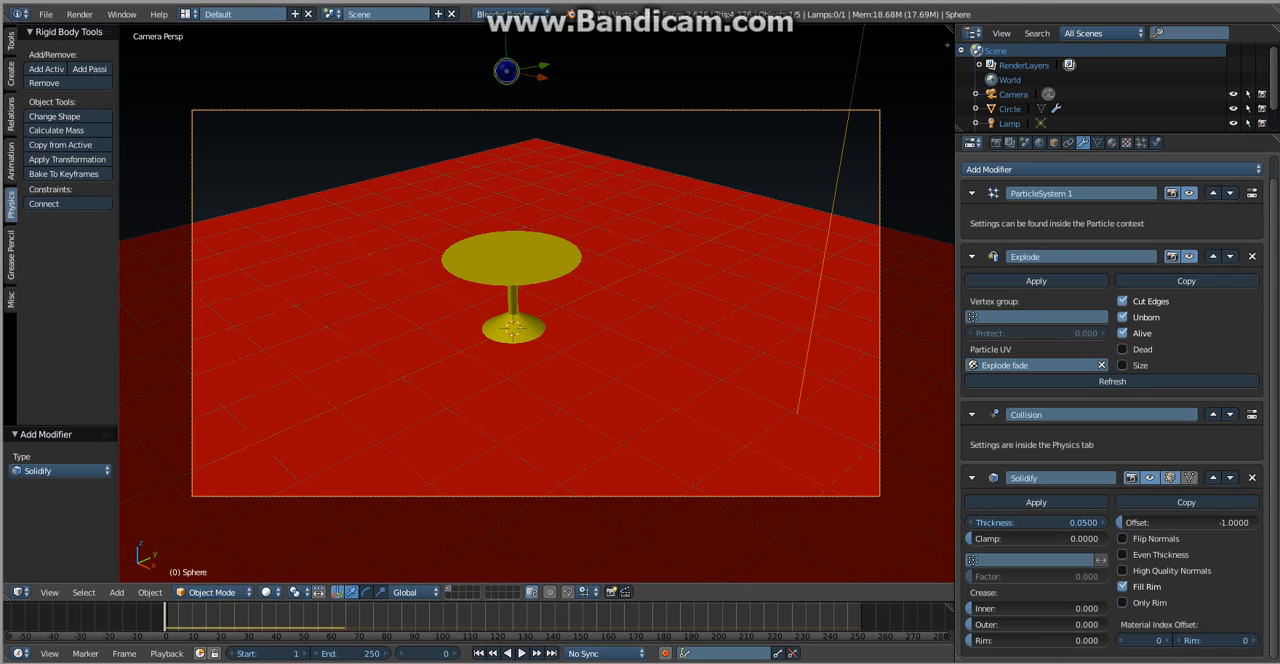
{"action": "key", "text": "alt+a"}
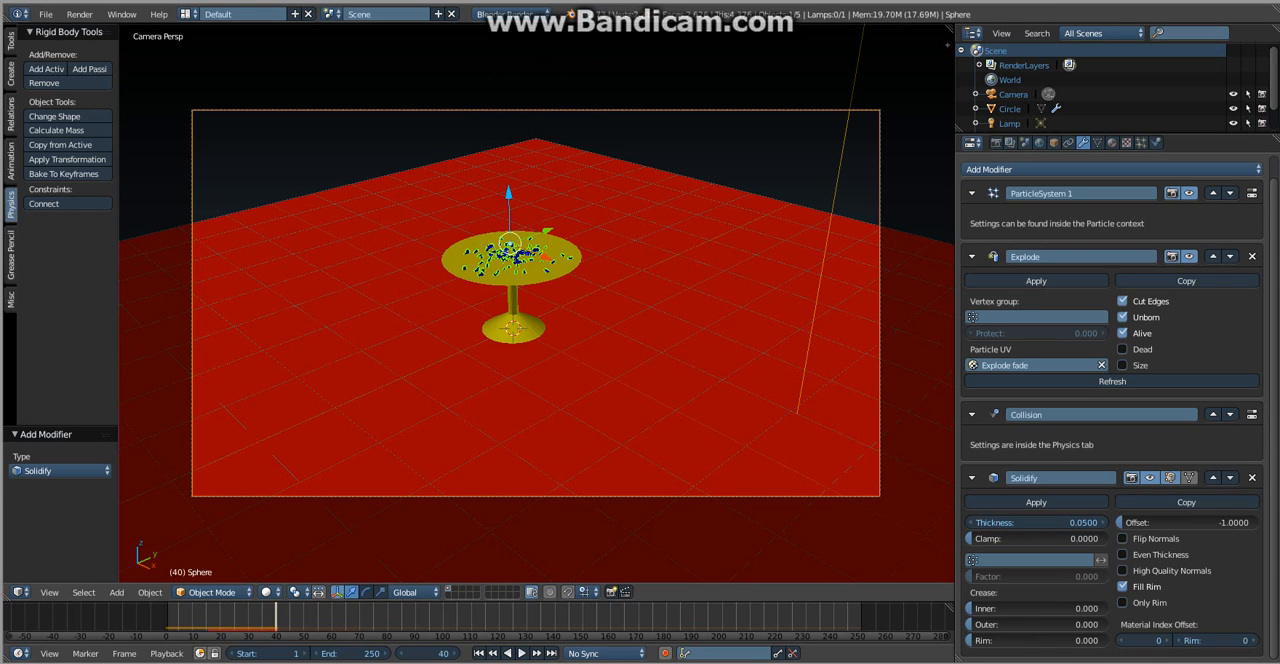
{"action": "key", "text": "shift+z"}
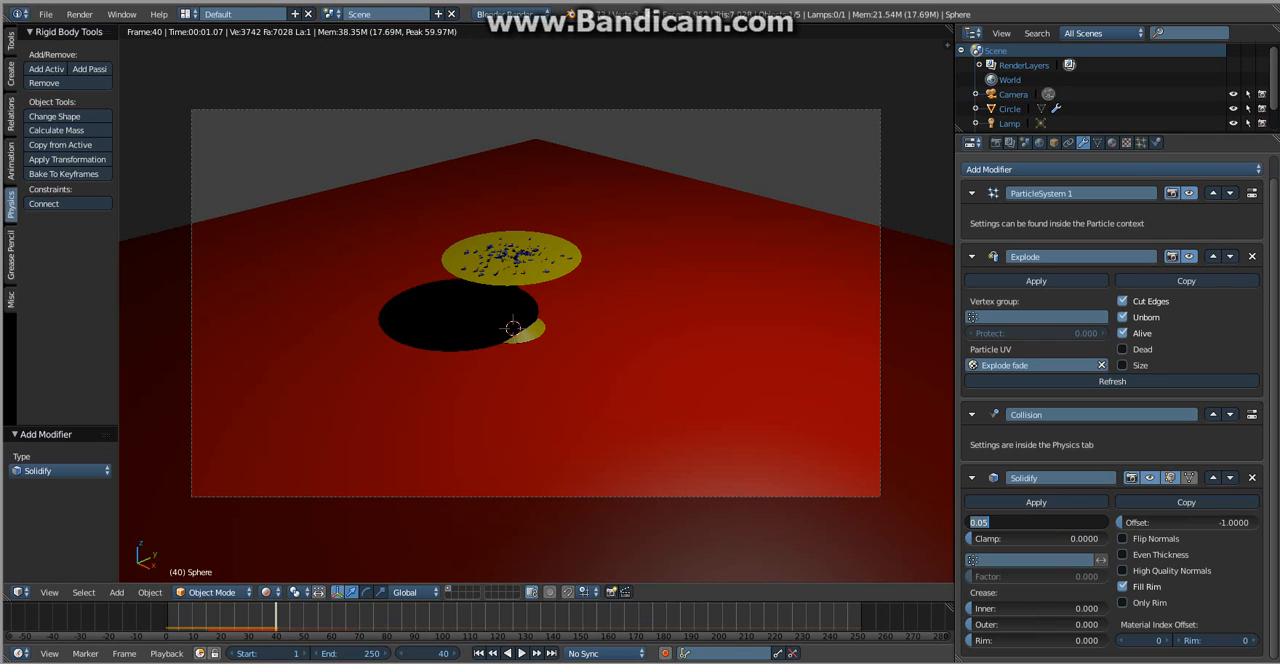
- Set the sphere's Solidify thickness to 0.1 and replay the explosion, checking the fragments in rendered shading
{"action": "type", "text": ".1"}
{"action": "key", "text": "Return"}
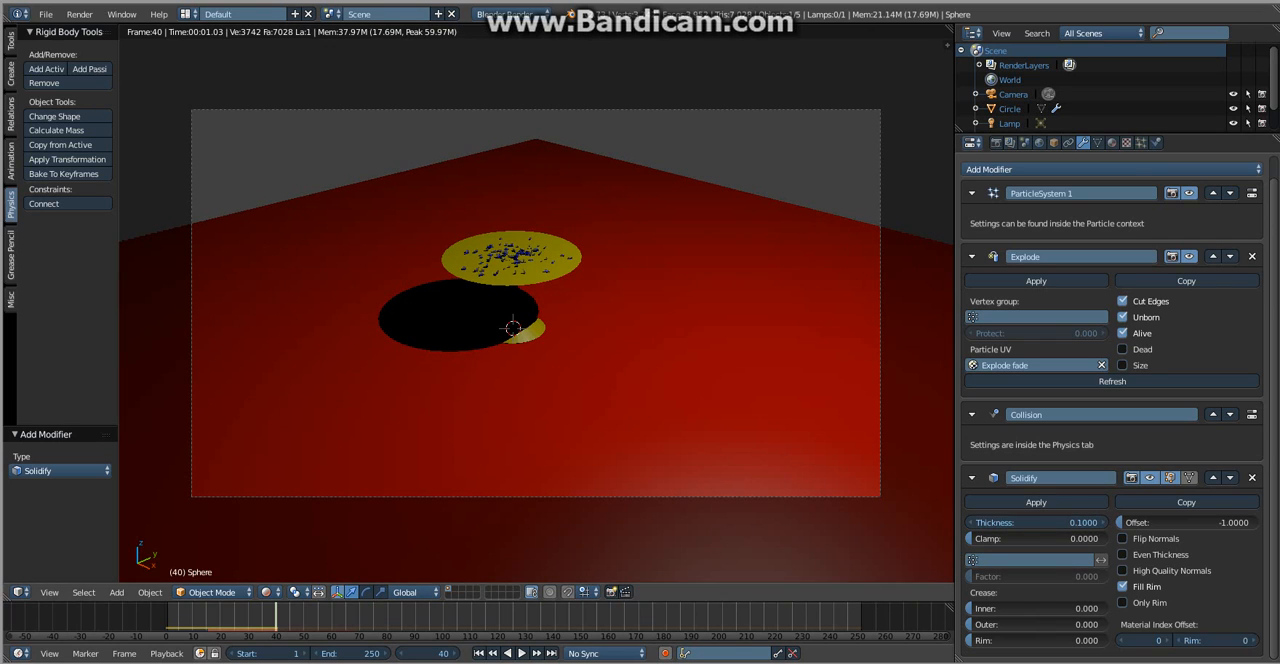
{"action": "left_click", "coordinate": [840, 616]}
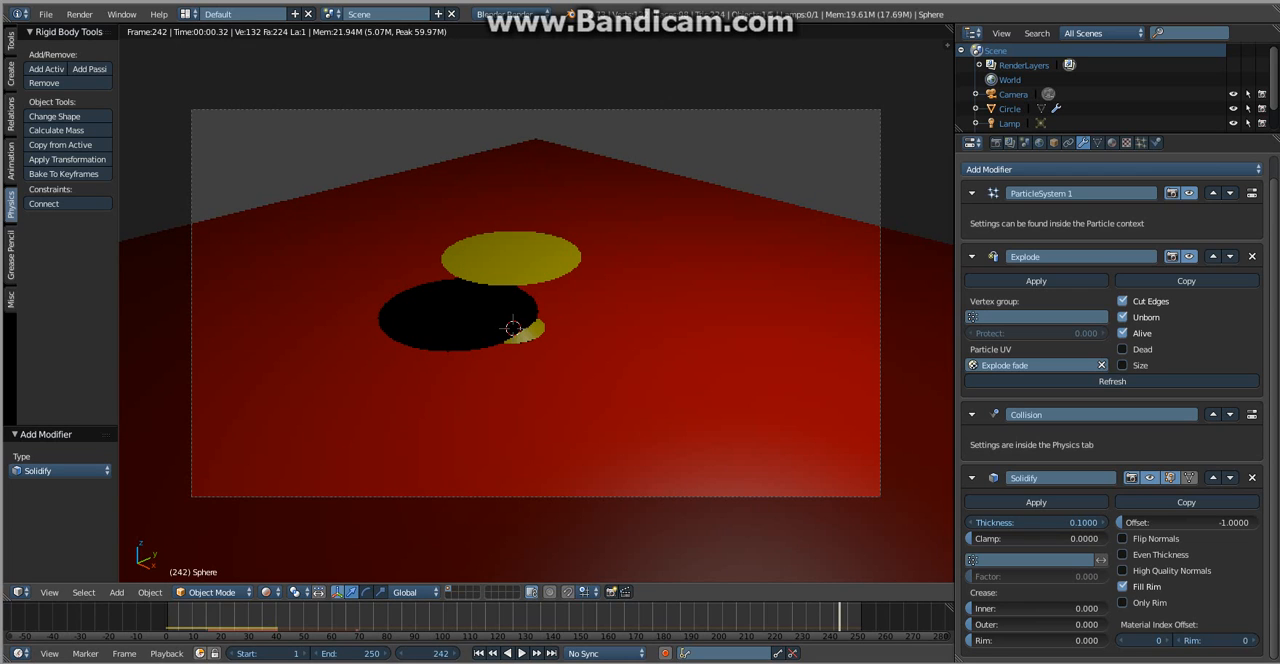
{"action": "key", "text": "shift+z"}
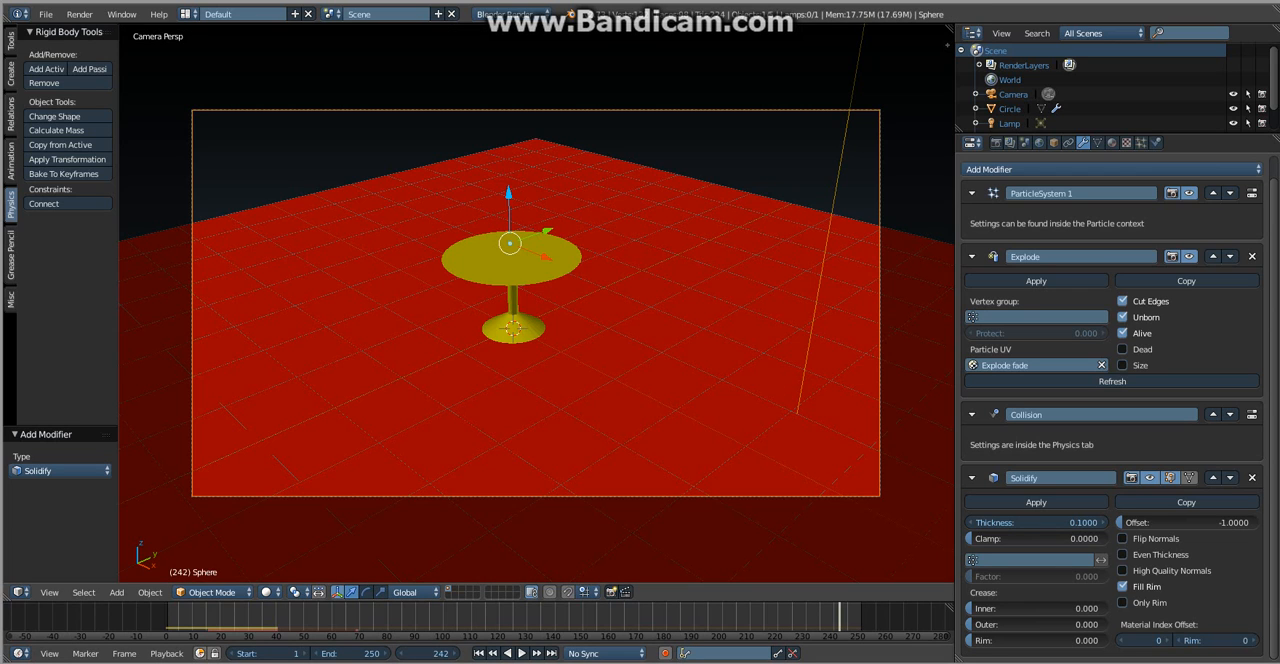
{"action": "key", "text": "alt+a"}
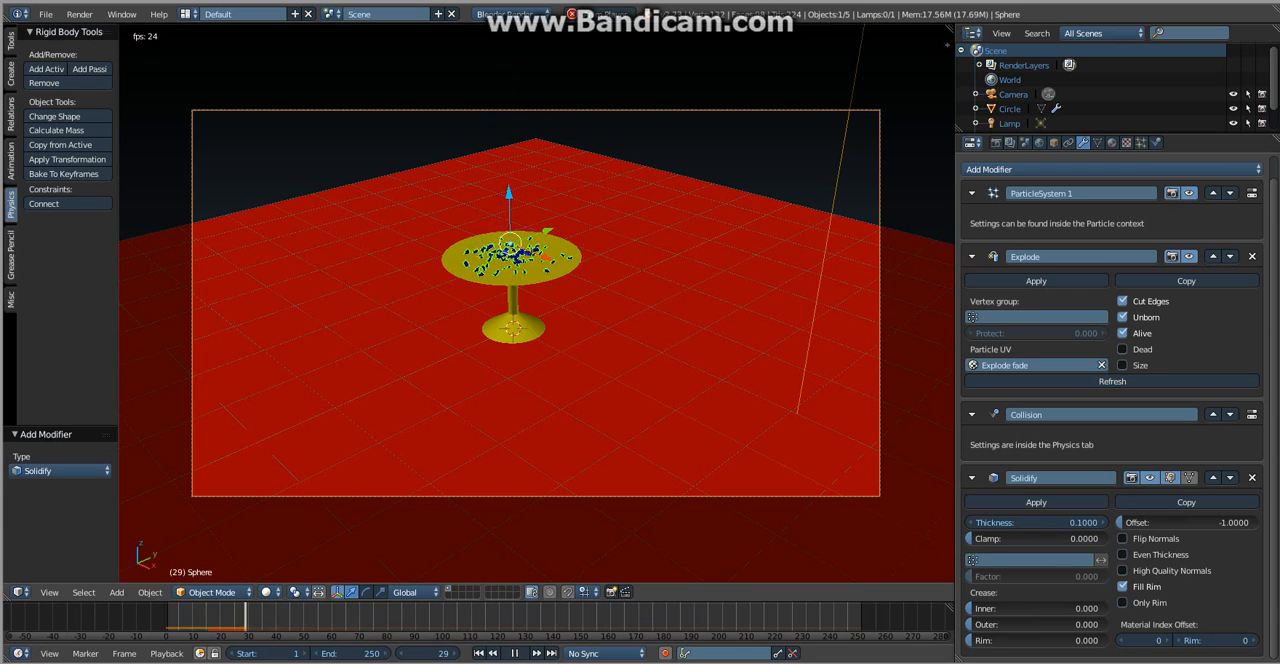
{"action": "key", "text": "alt+a"}
{"action": "key", "text": "shift+z"}
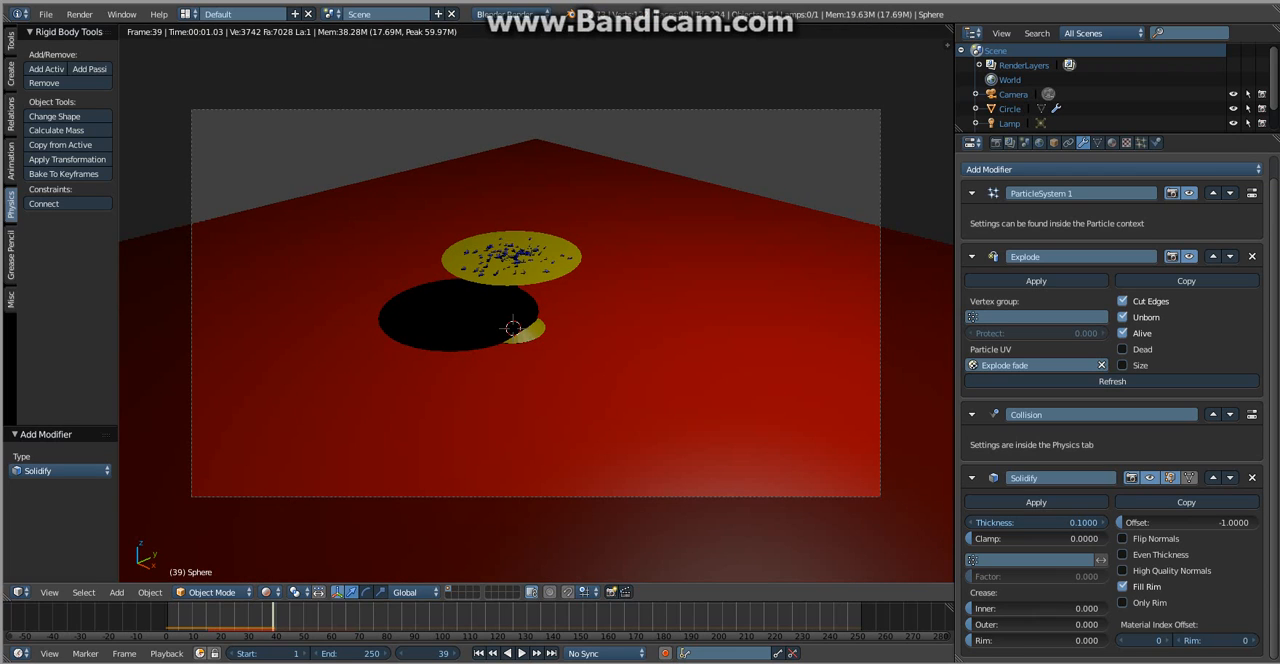
{"action": "scroll", "coordinate": [510, 330], "scroll_direction": "up", "scroll_amount": 3}
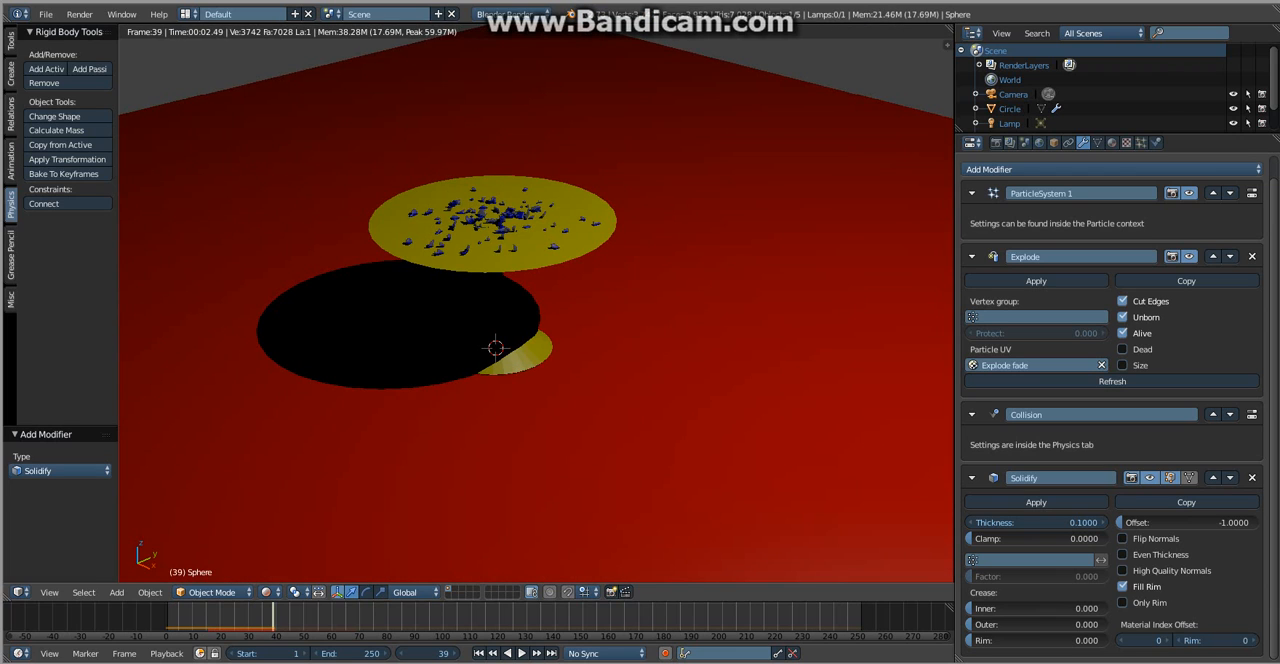
{"action": "key", "text": "shift+z"}
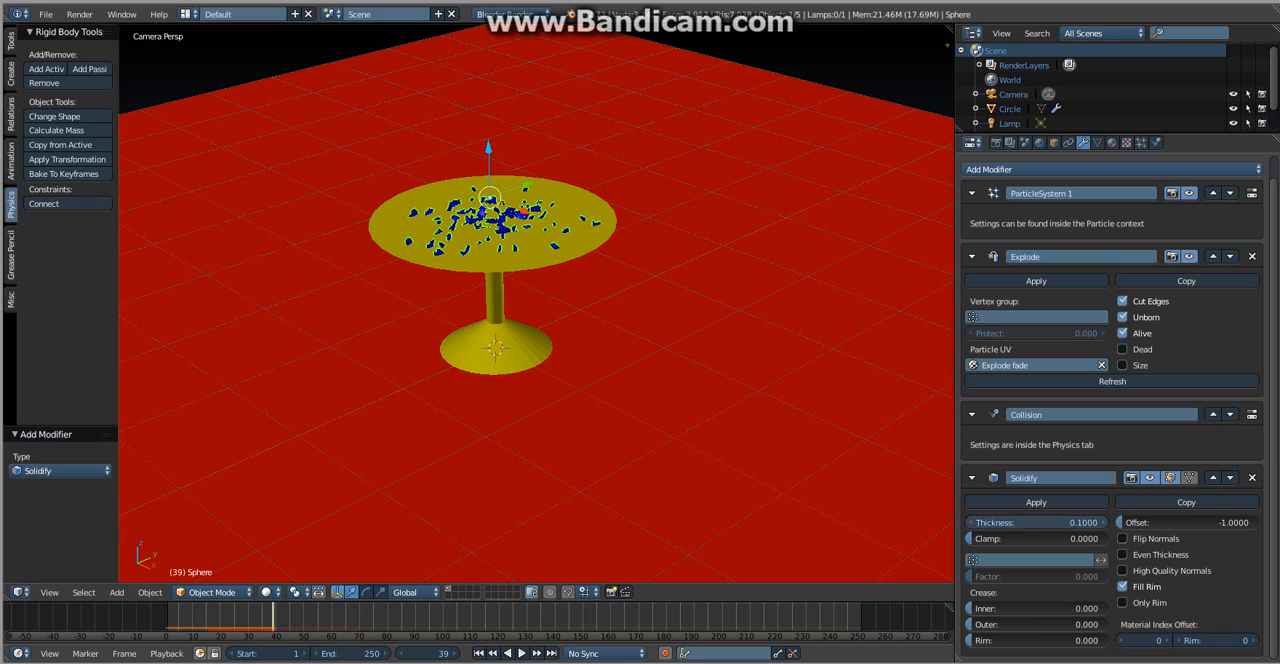
- Set the sphere's Solidify thickness to 0.5 and replay the explosion, checking the thicker fragments in rendered shading
{"action": "left_click", "coordinate": [1036, 523]}
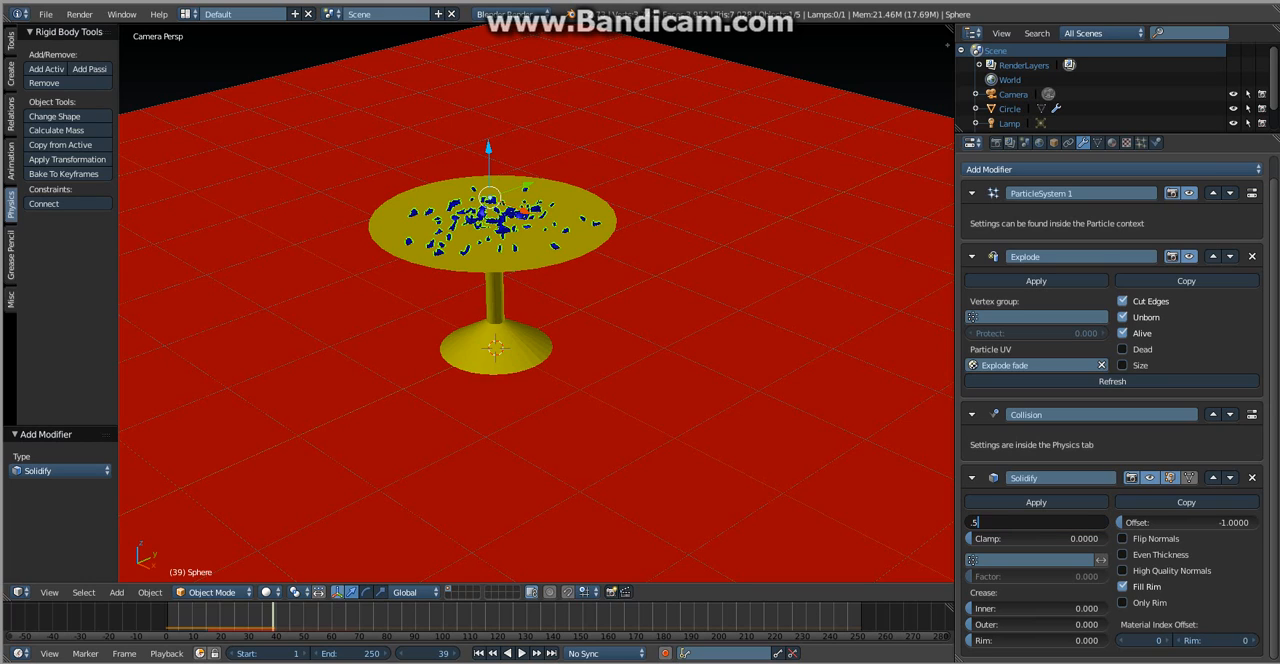
{"action": "key", "text": "Return"}
{"action": "left_click", "coordinate": [837, 616]}
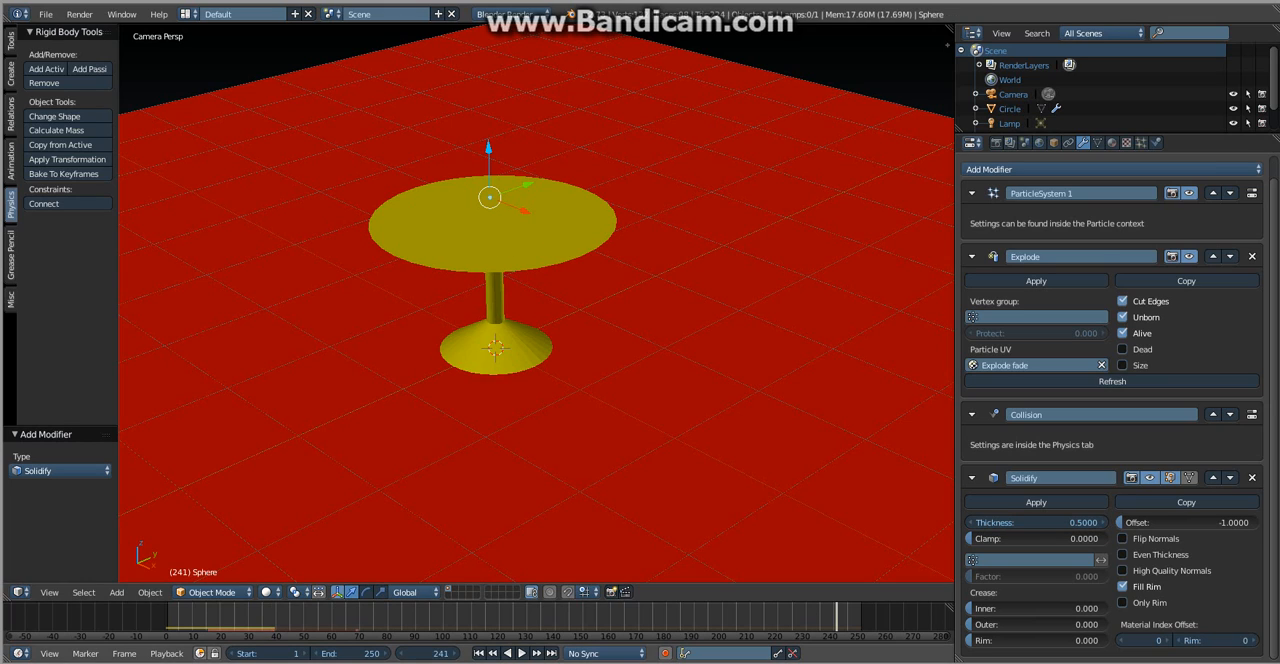
{"action": "key", "text": "alt+a"}
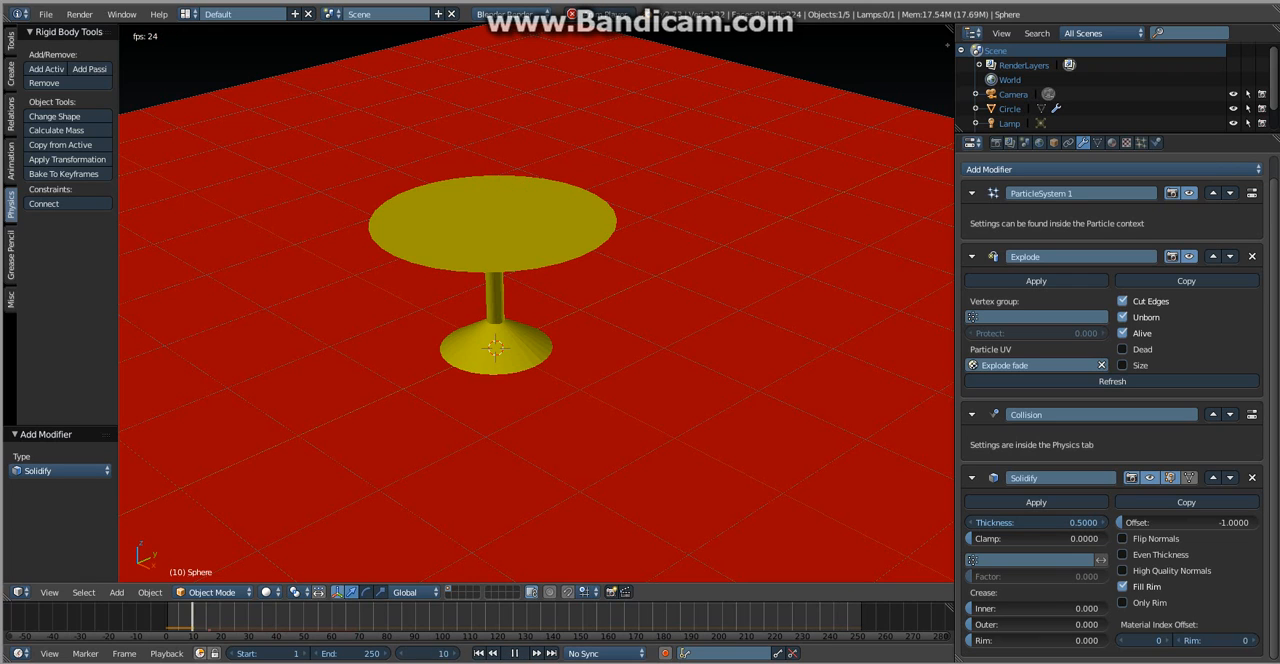
{"action": "key", "text": "alt+a"}
{"action": "key", "text": "shift+z"}
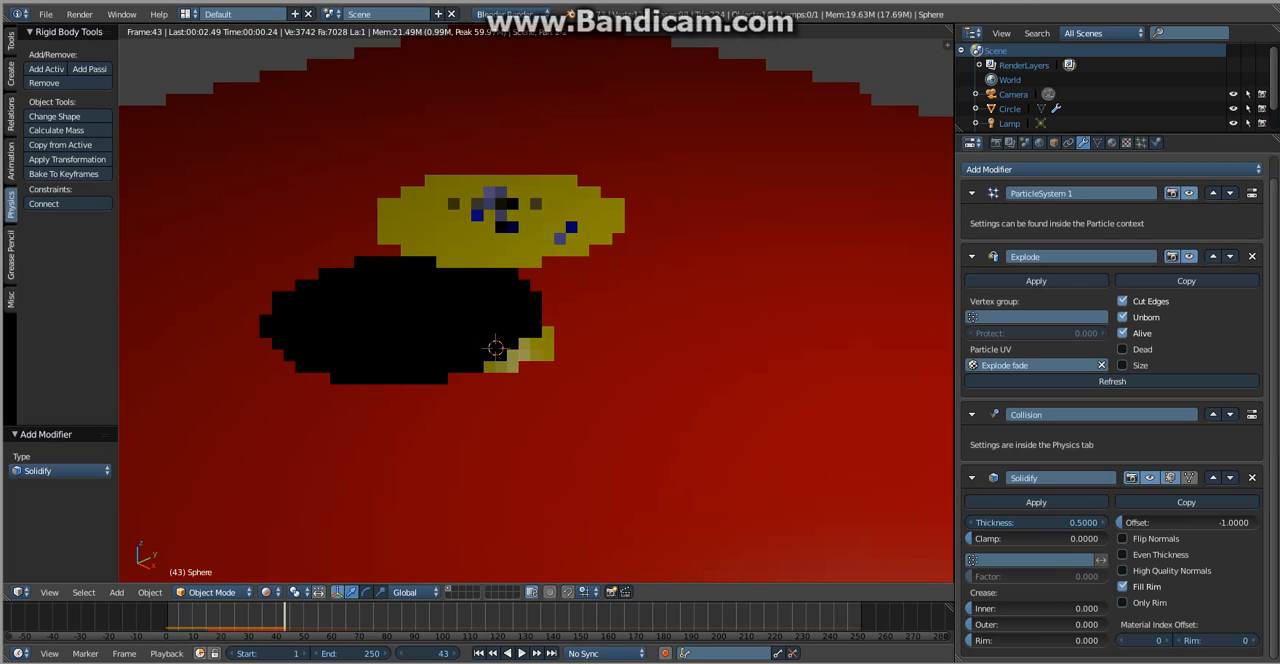
{"action": "key", "text": "shift+z"}
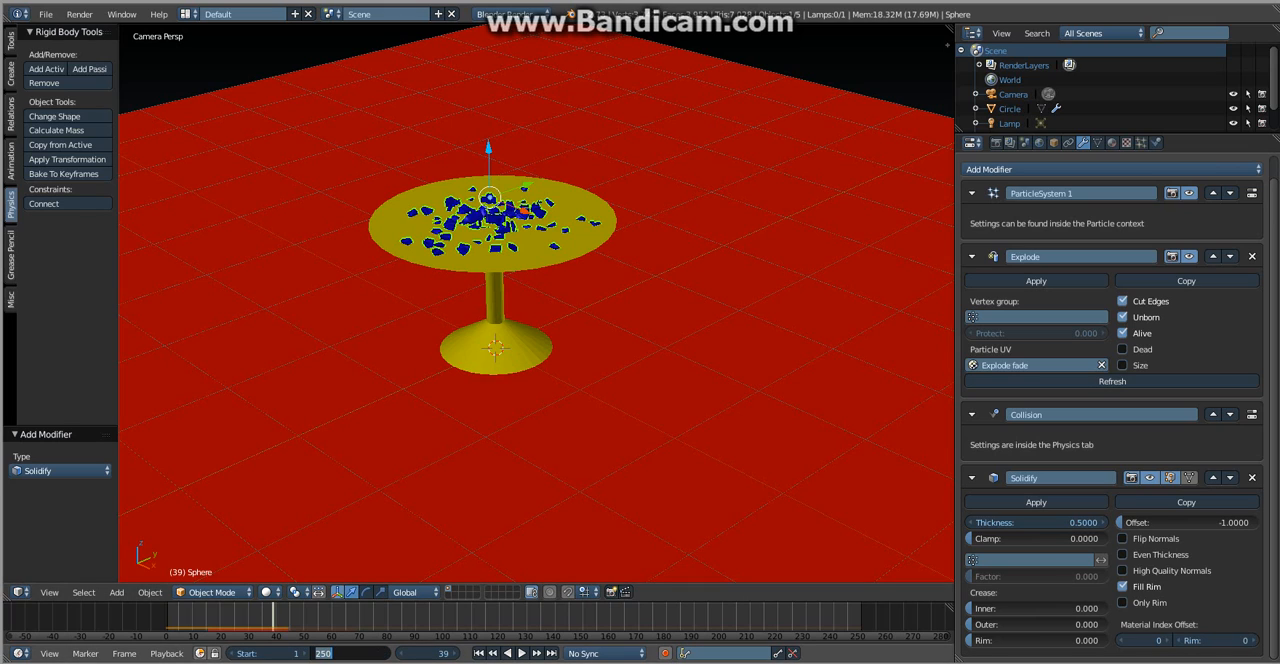
- Set the animation's end frame to 40 and render the whole animation
{"action": "type", "text": "0"}
{"action": "key", "text": "Return"}
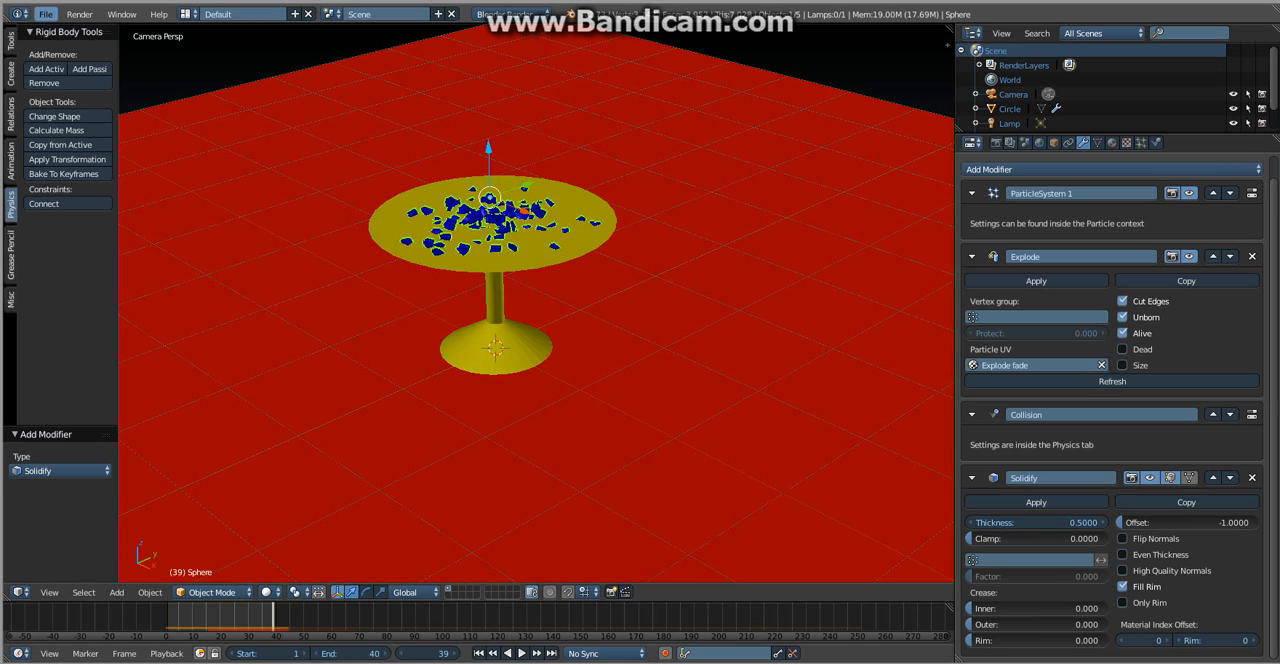
{"action": "left_click", "coordinate": [79, 14]}
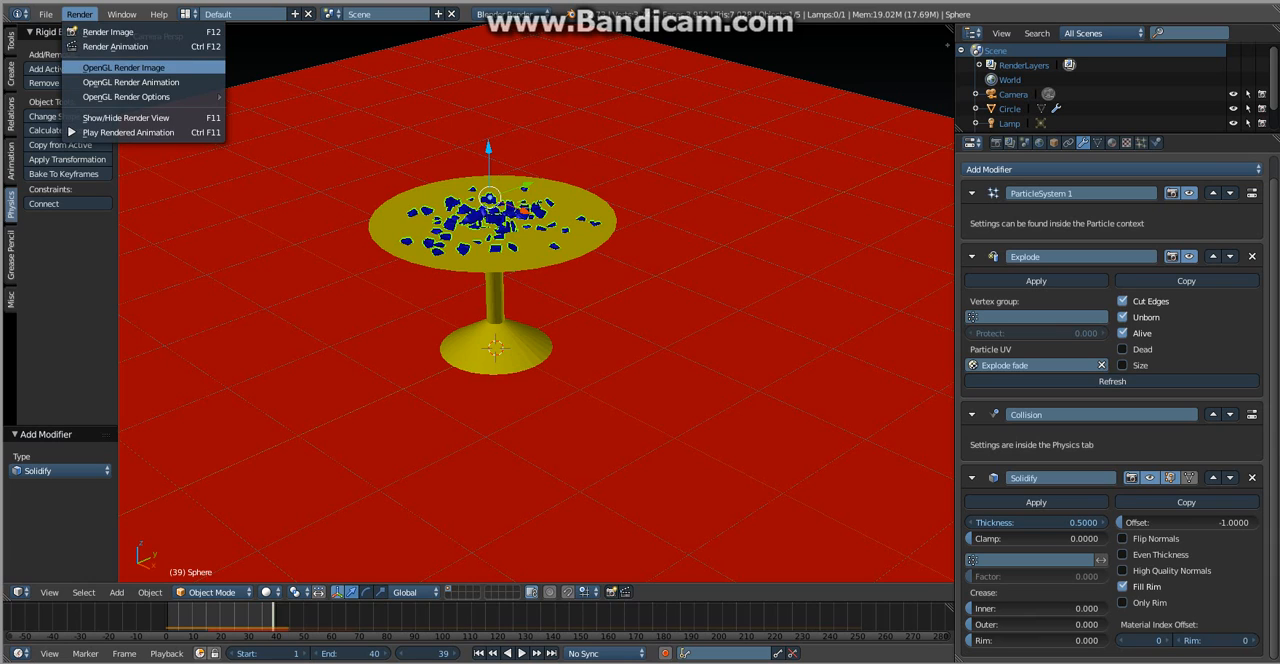
{"action": "left_click", "coordinate": [108, 32]}
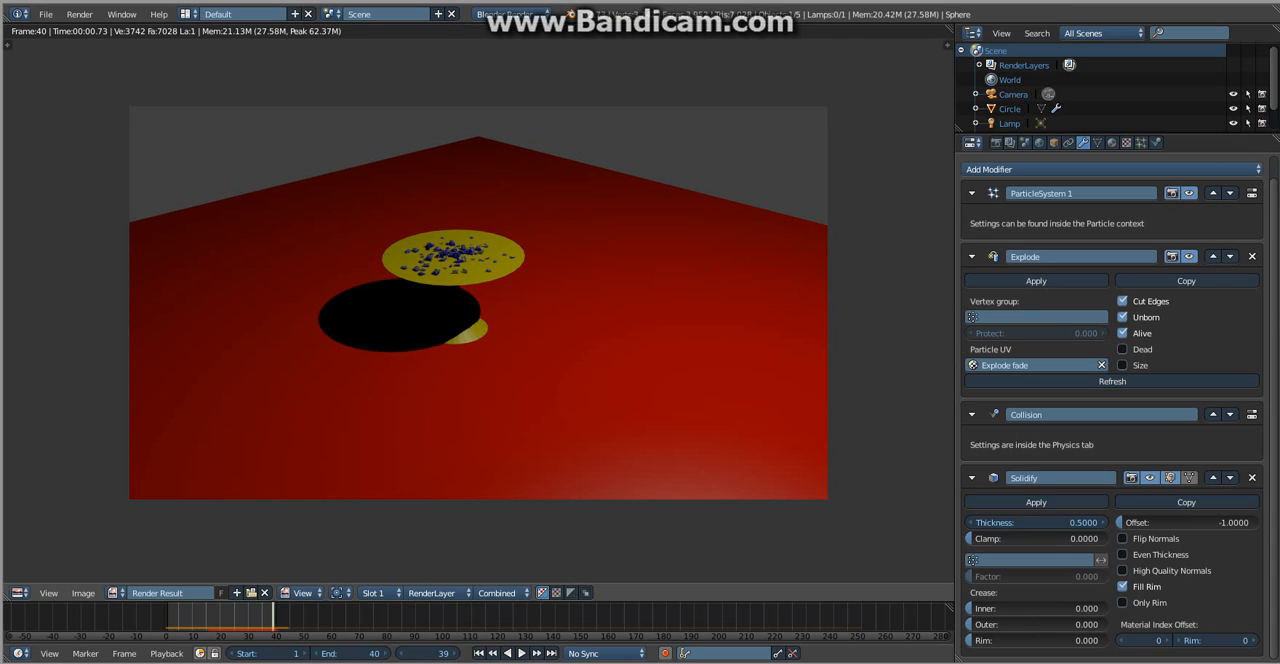
- Play the rendered animation and enlarge its player window to fill the screen
{"action": "left_click", "coordinate": [79, 14]}
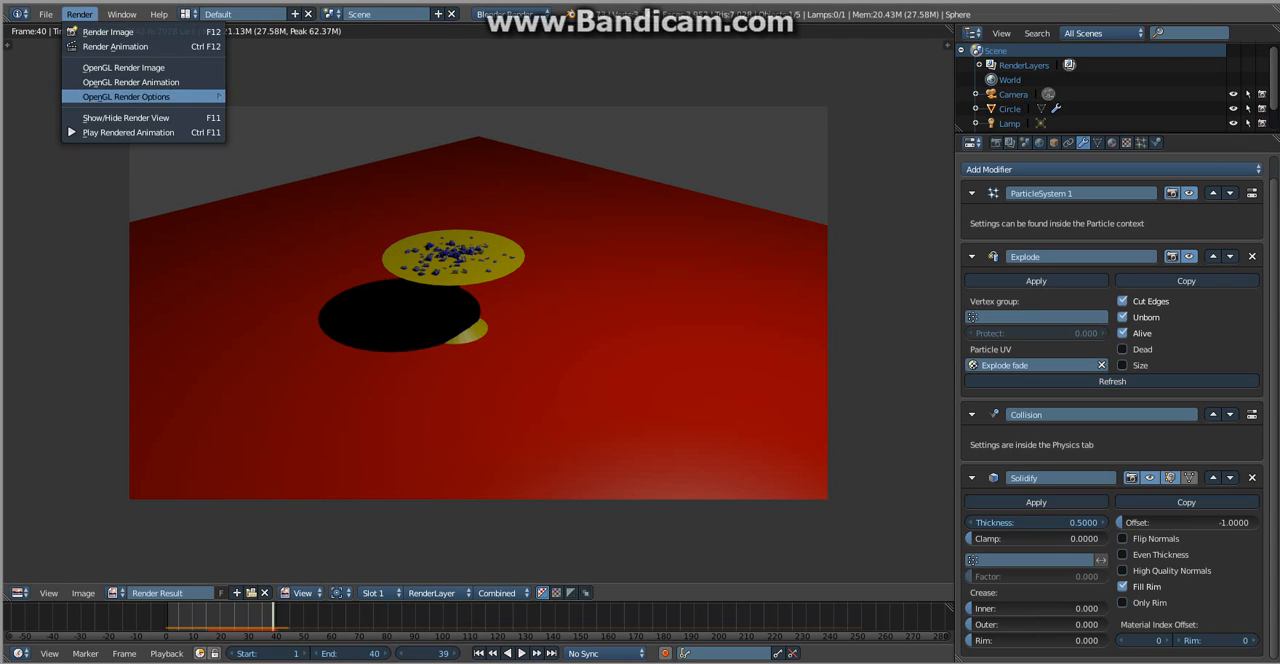
{"action": "left_click", "coordinate": [128, 132]}
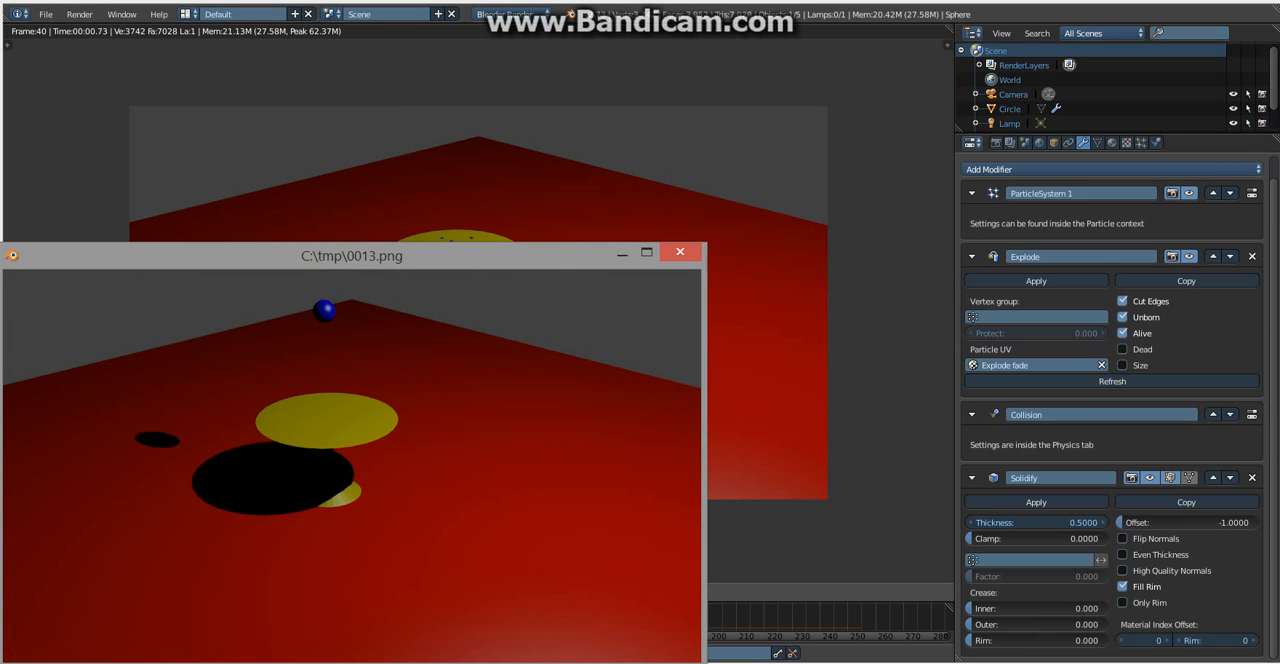
{"action": "left_click_drag", "start_coordinate": [470, 256], "coordinate": [637, 142]}
{"action": "left_click", "coordinate": [814, 138]}
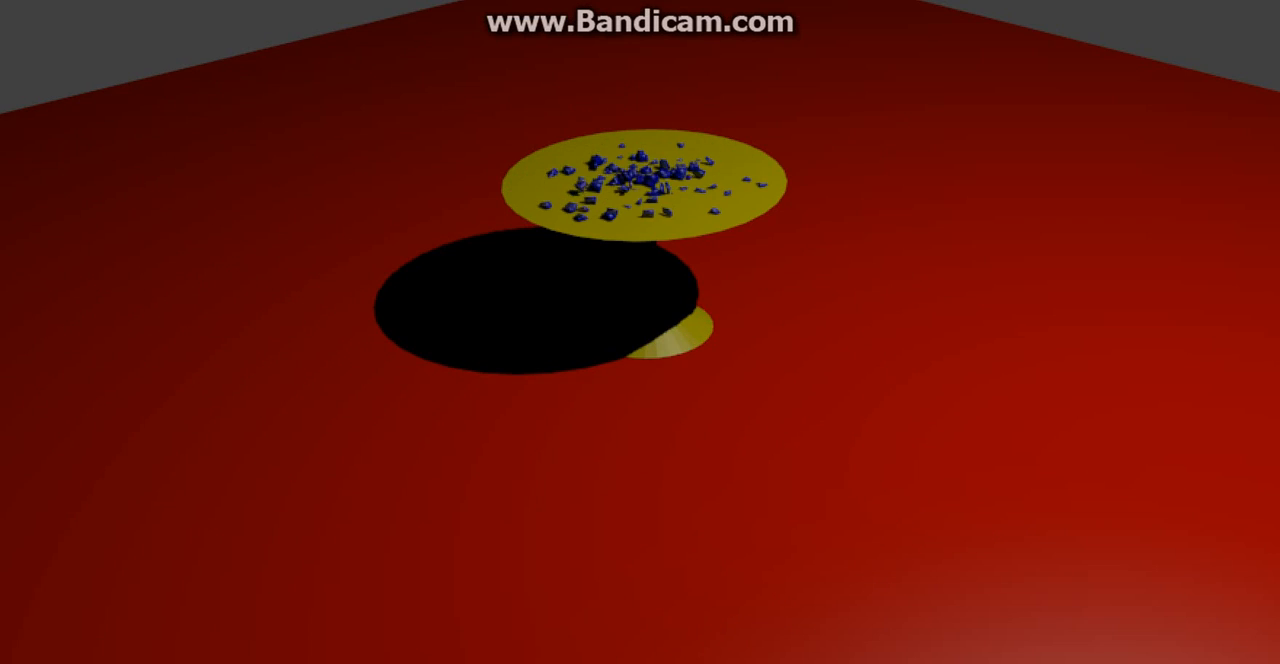